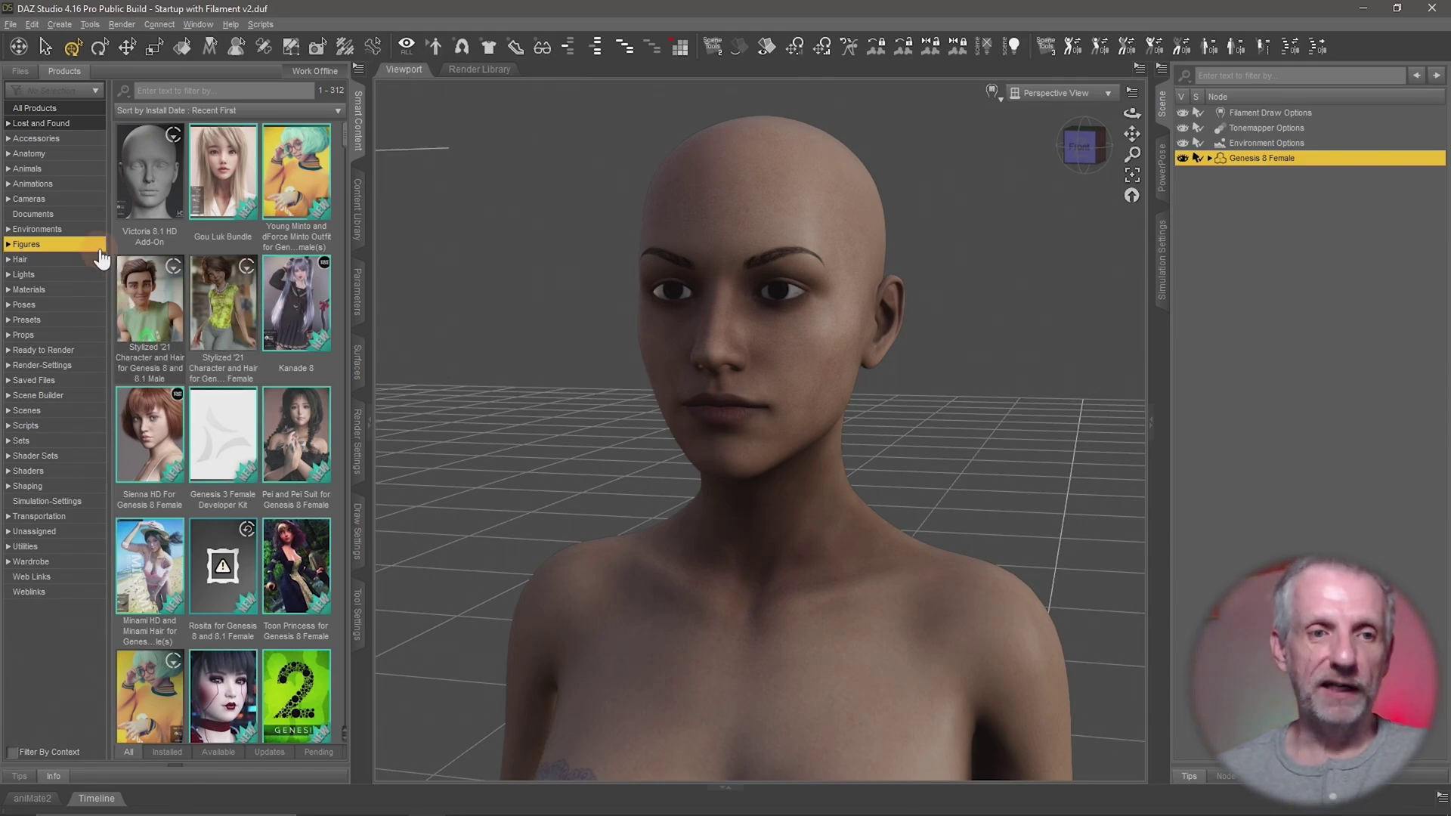
- Open the Big Expressive Pack for Genesis 8 Female from the Expressions category of the poses
click(77, 308)
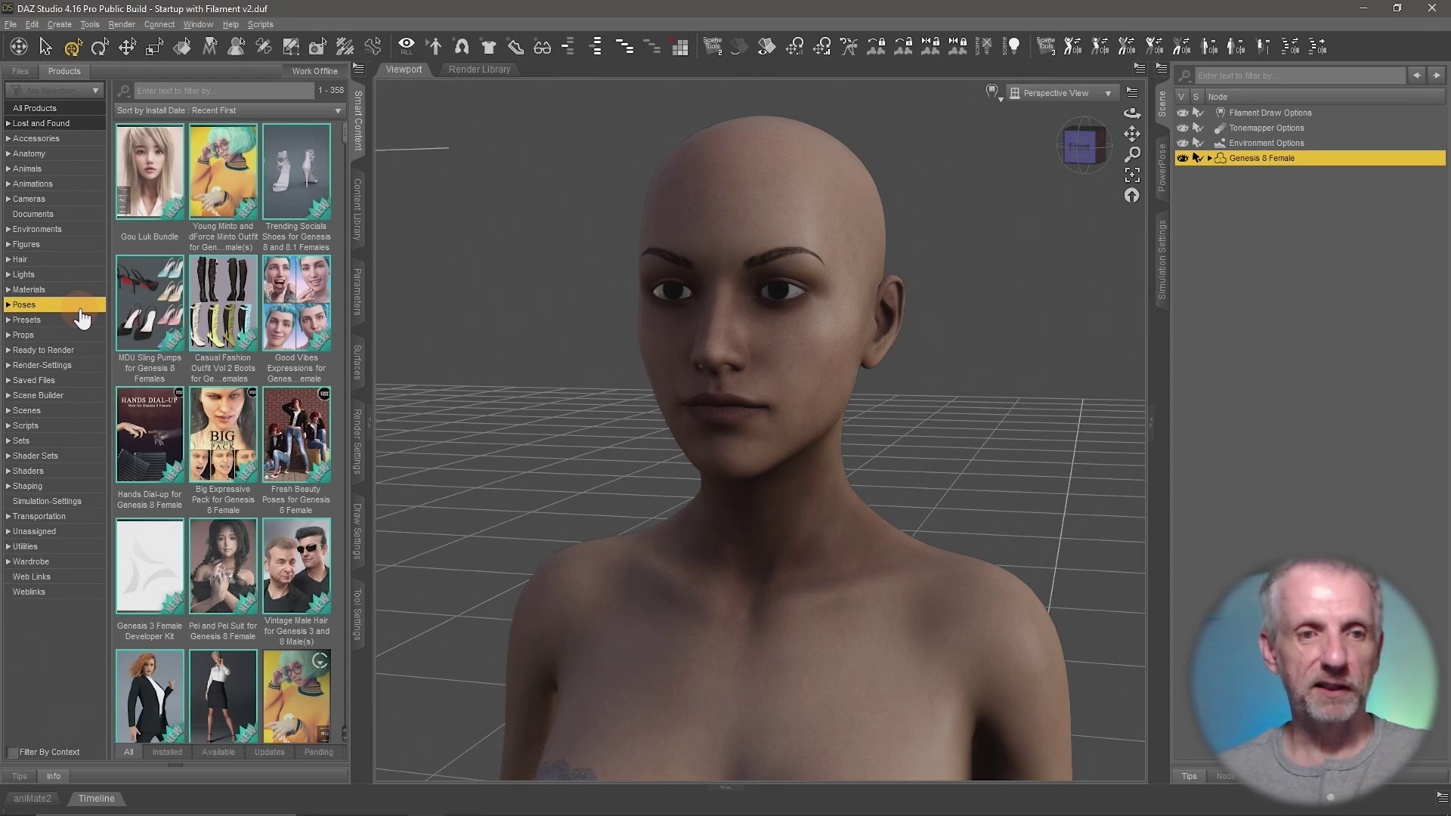
double_click(81, 309)
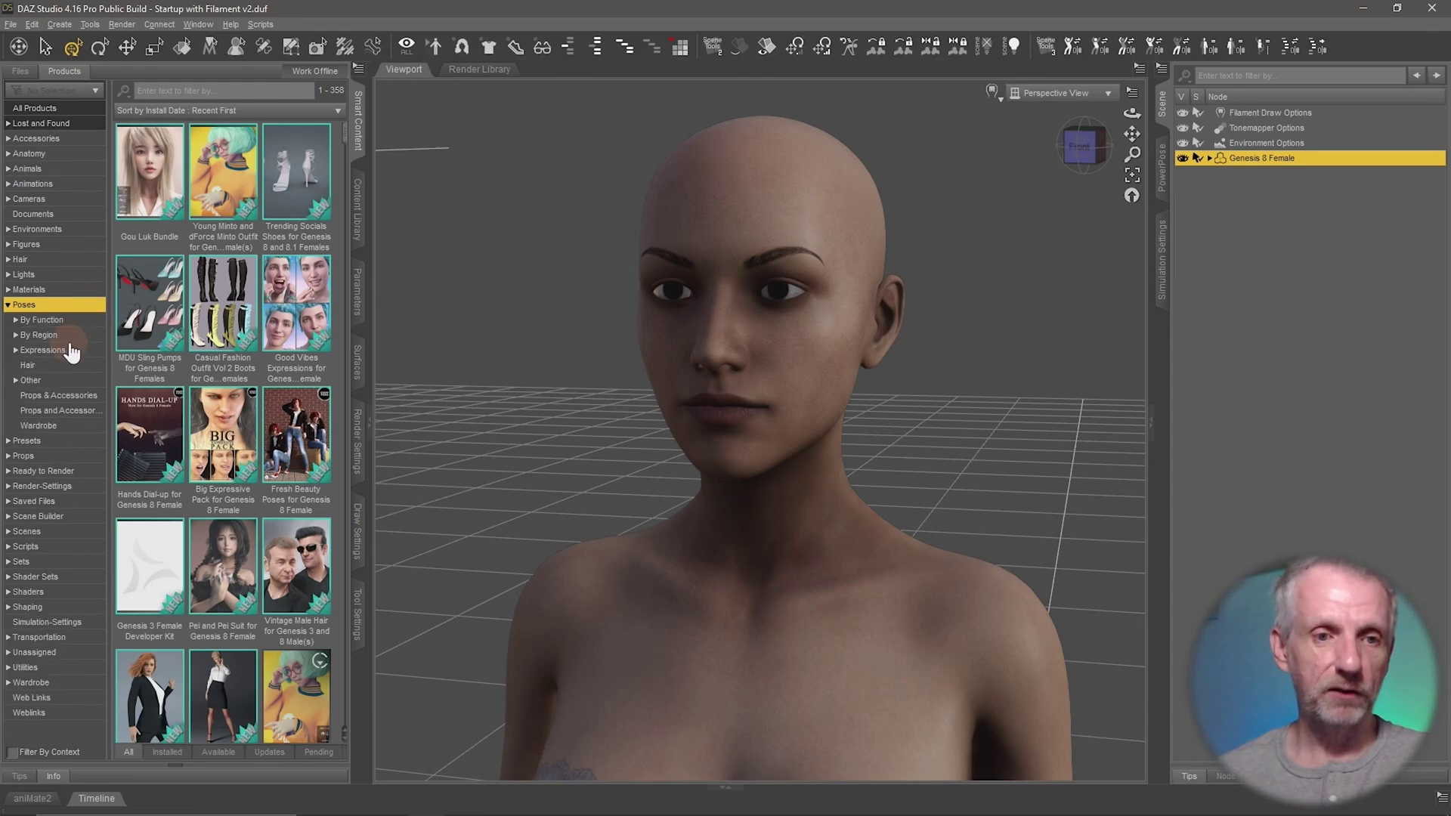
click(72, 351)
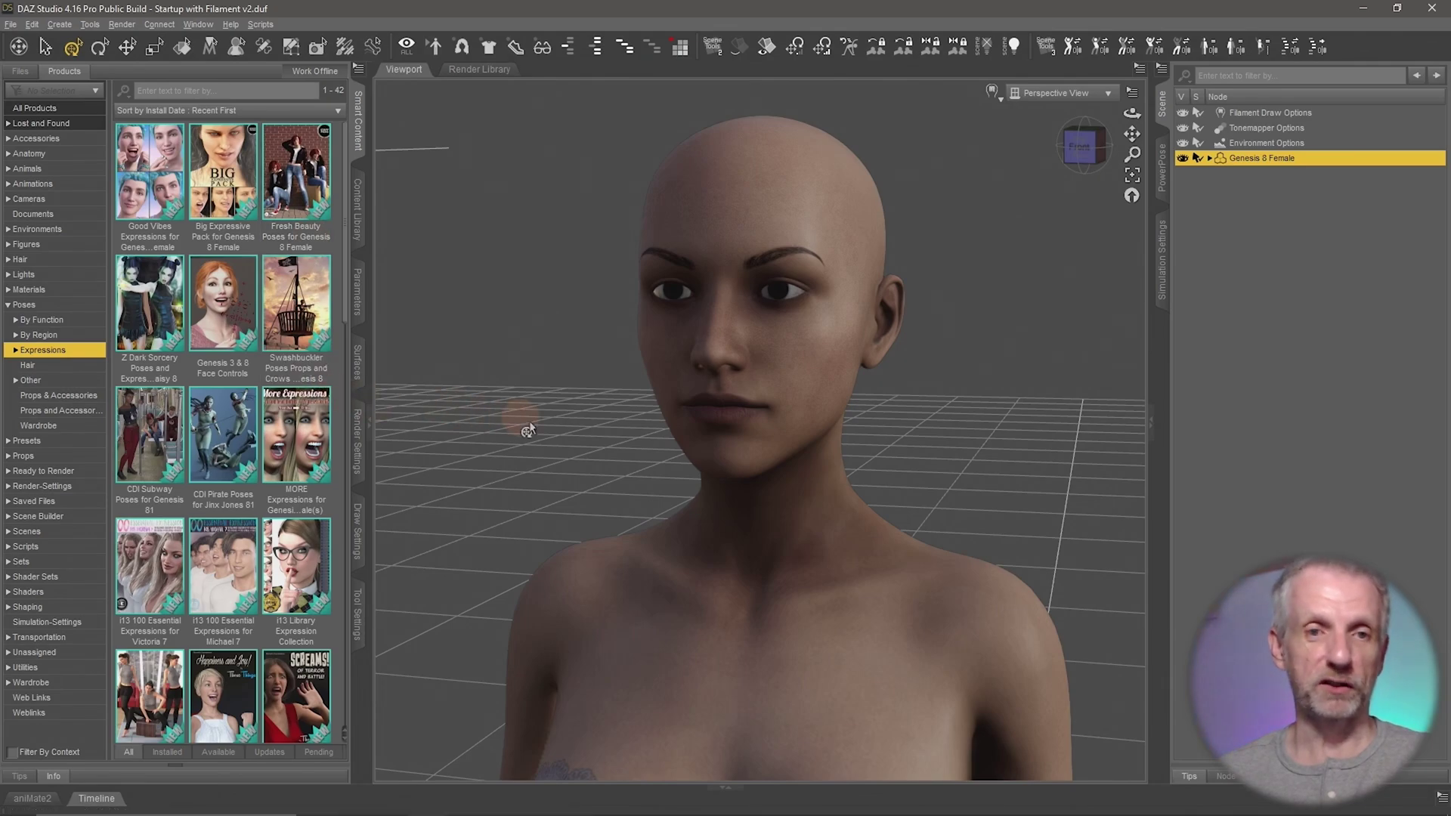
double_click(231, 177)
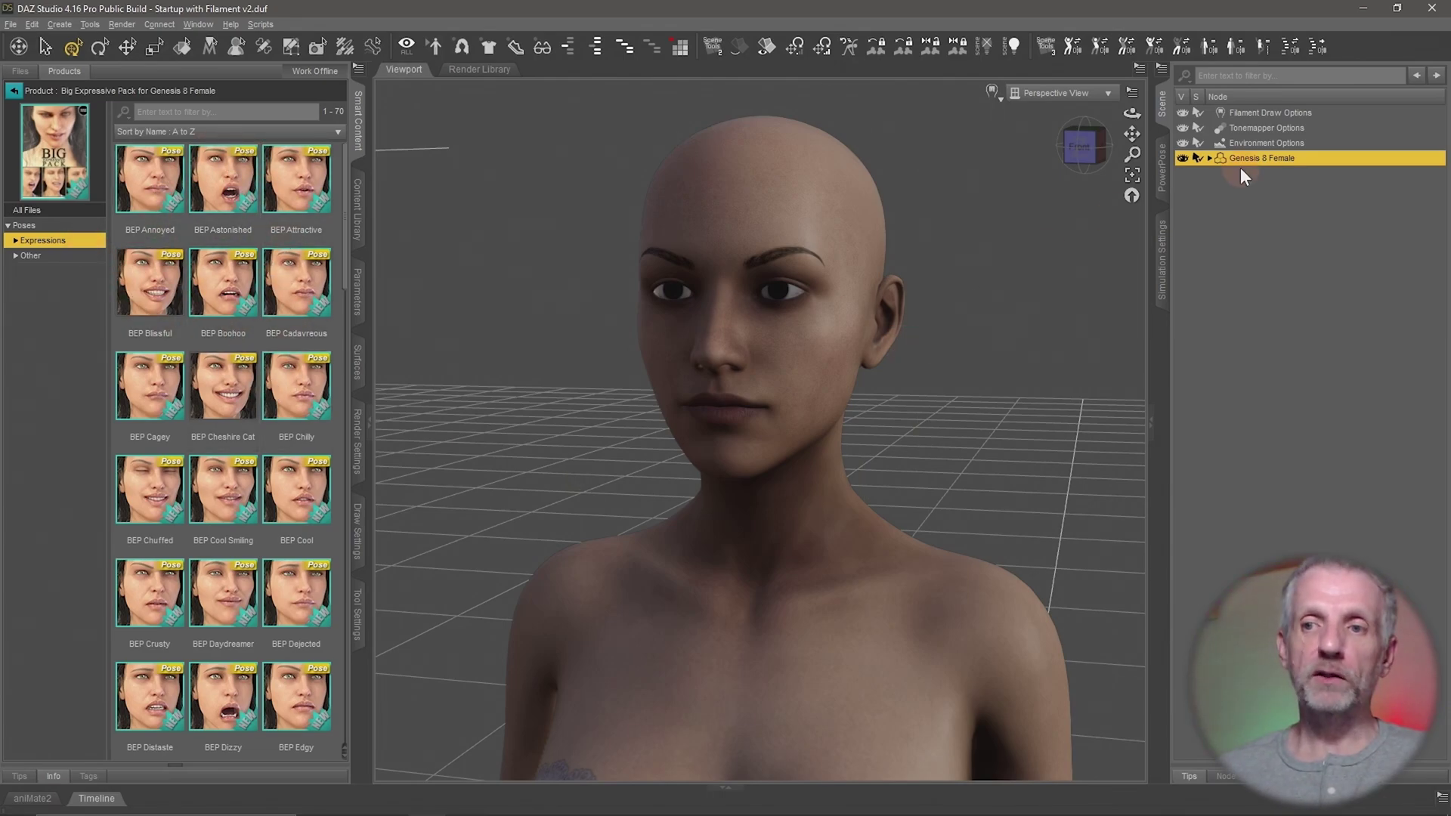
scroll(916, 285, up, 3)
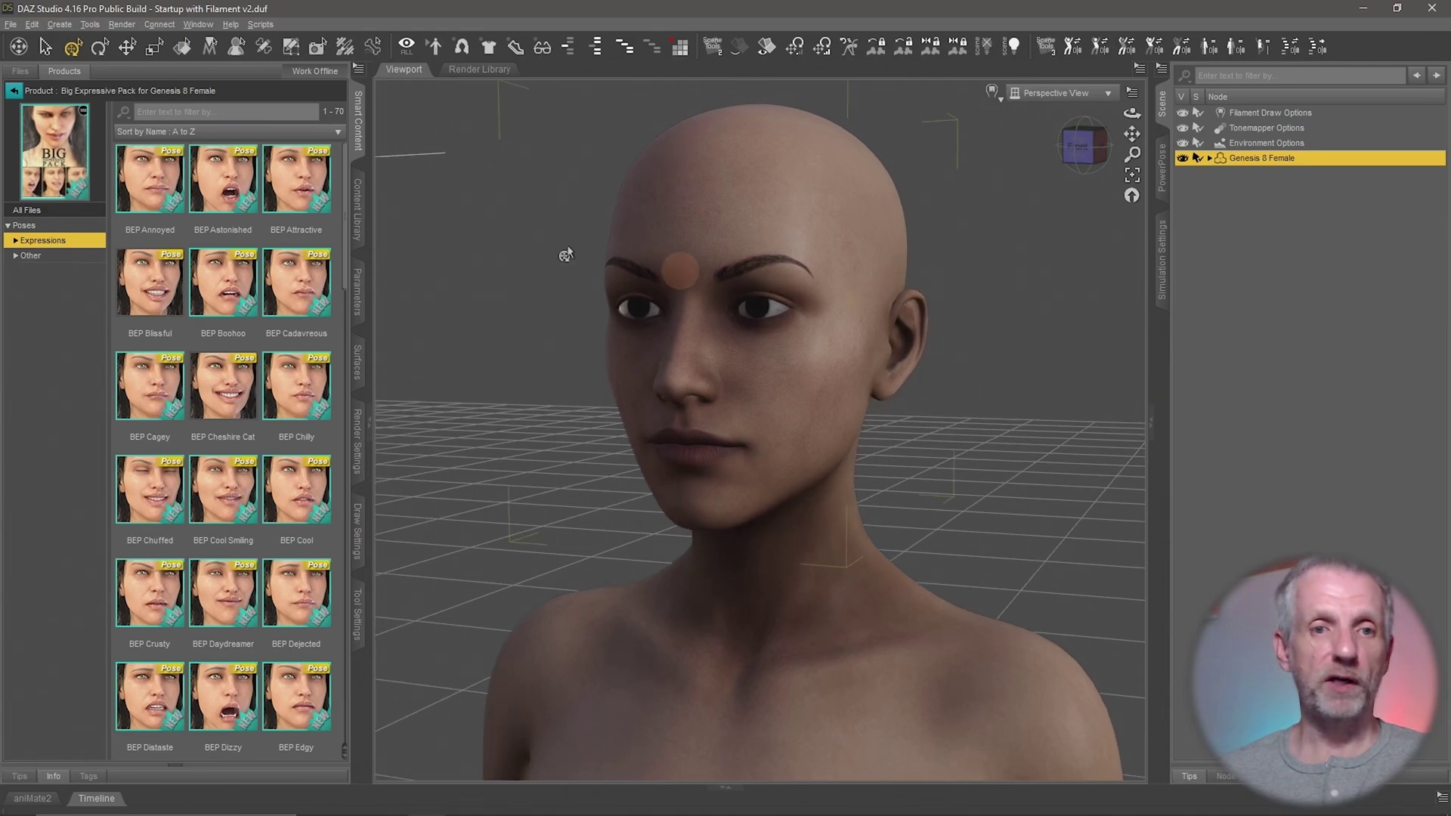
- Try the BEP Annoyed, Astonished, Attractive, Blissful and Cadaverous expression presets one after another on the Genesis 8 Female figure
double_click(148, 183)
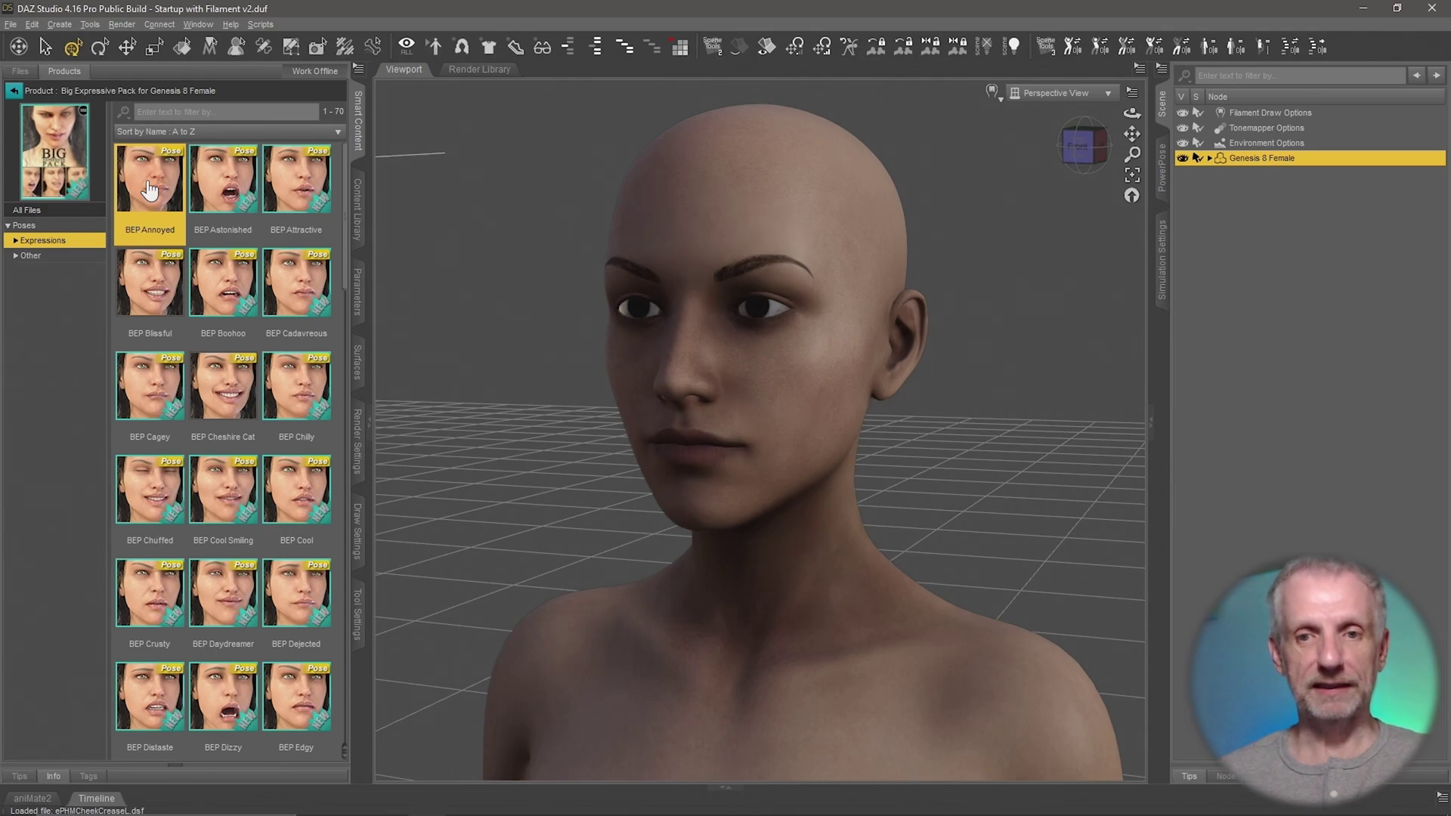
double_click(235, 174)
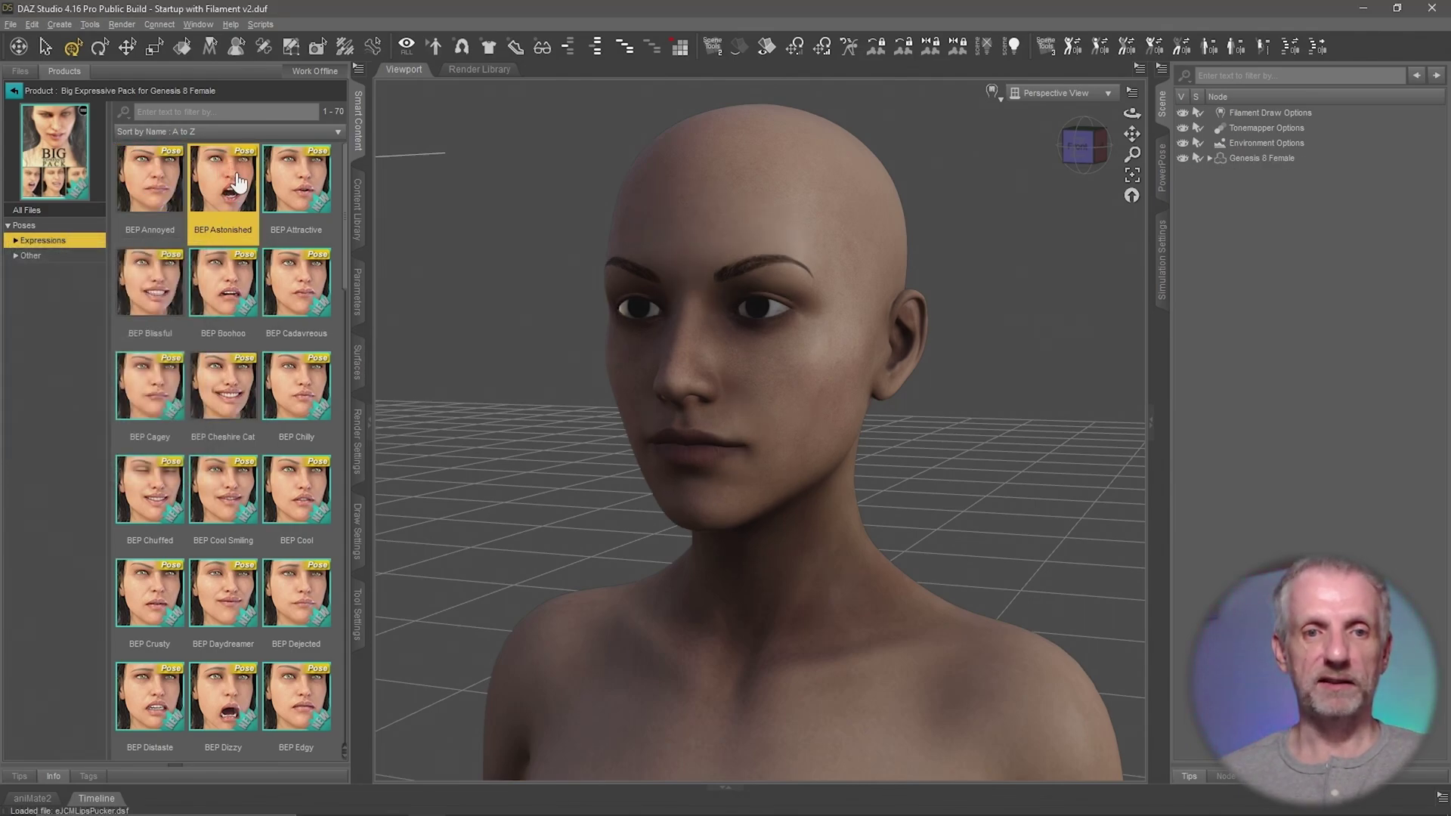
double_click(316, 178)
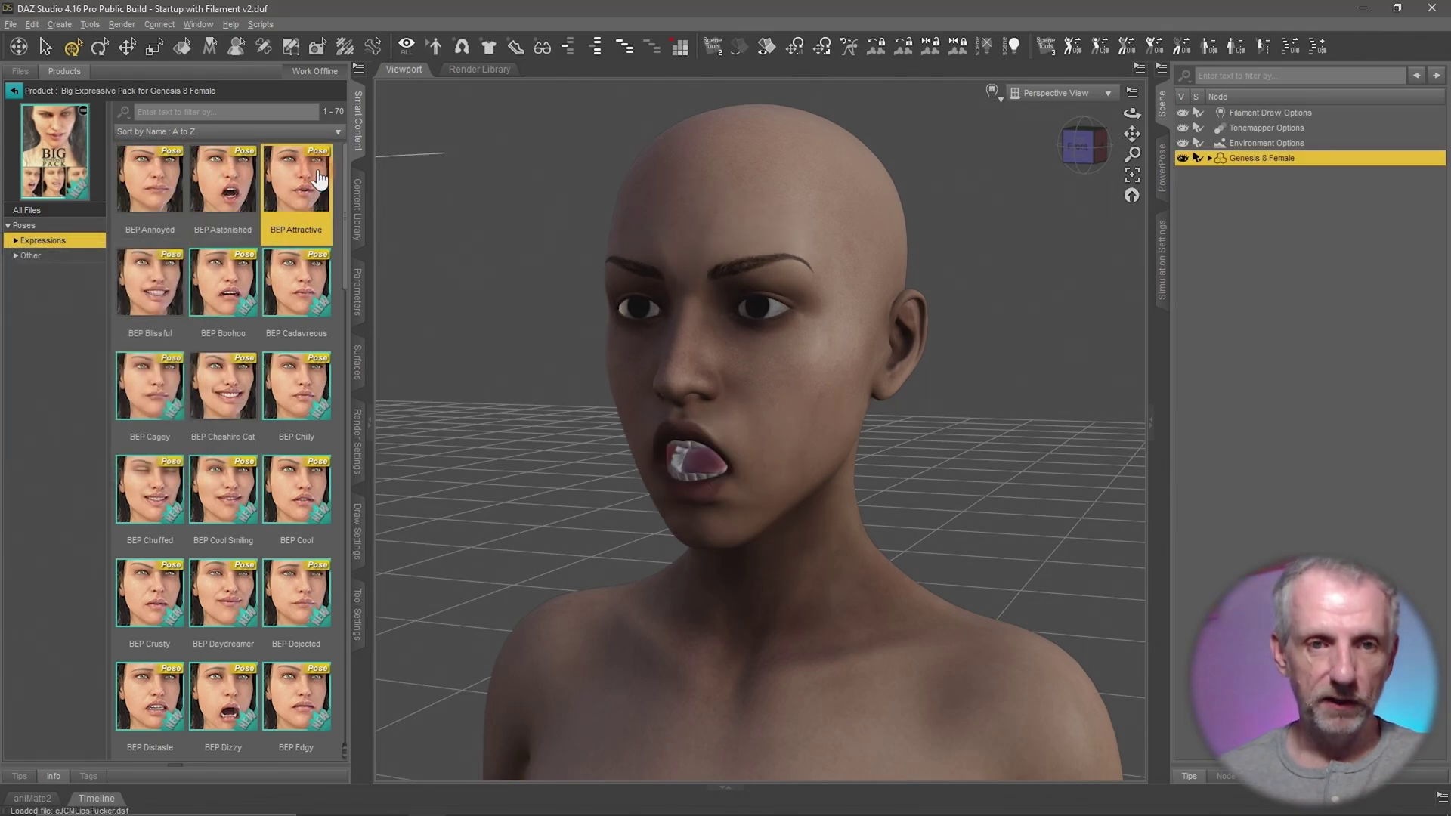
double_click(154, 285)
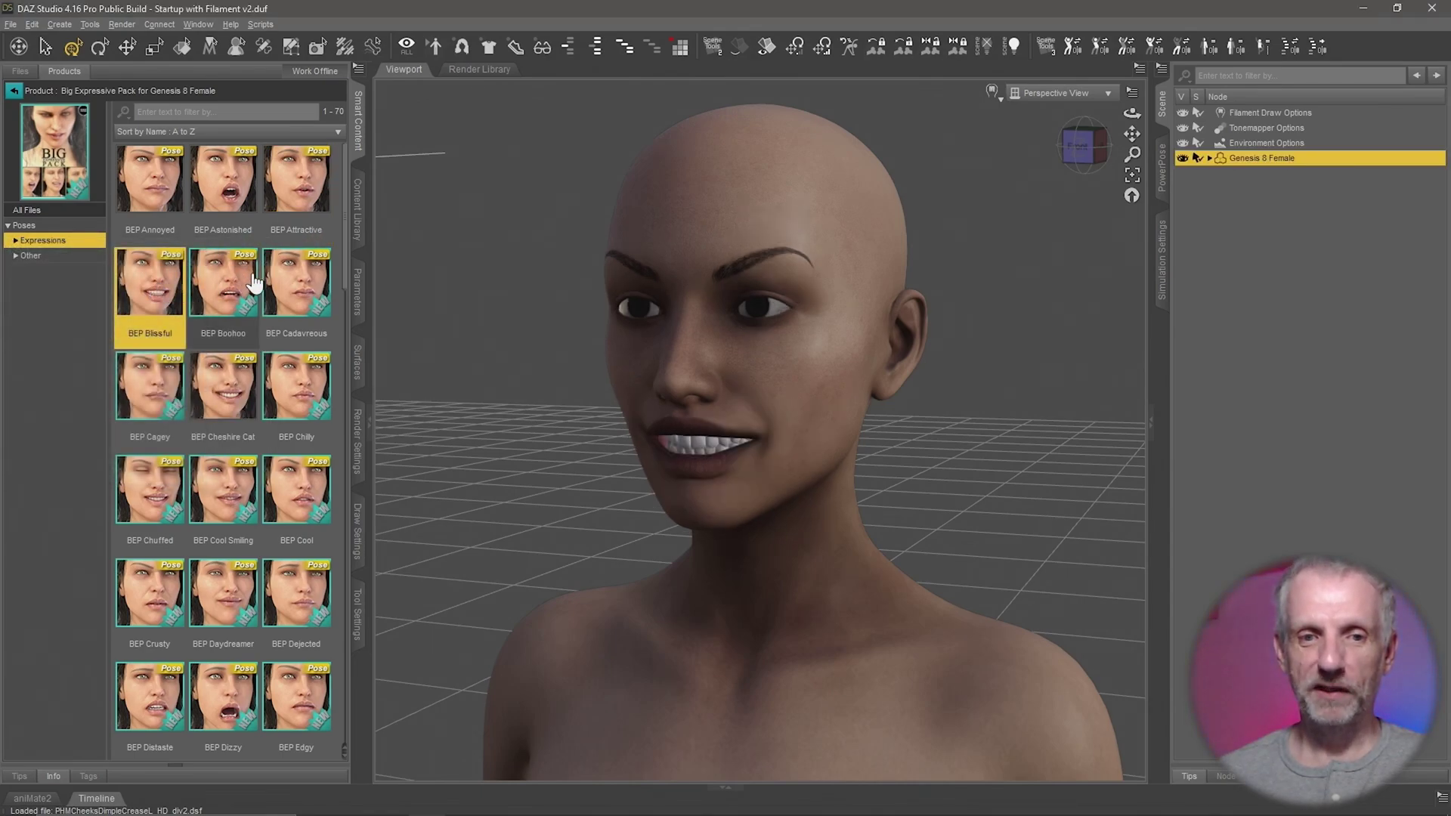
double_click(297, 266)
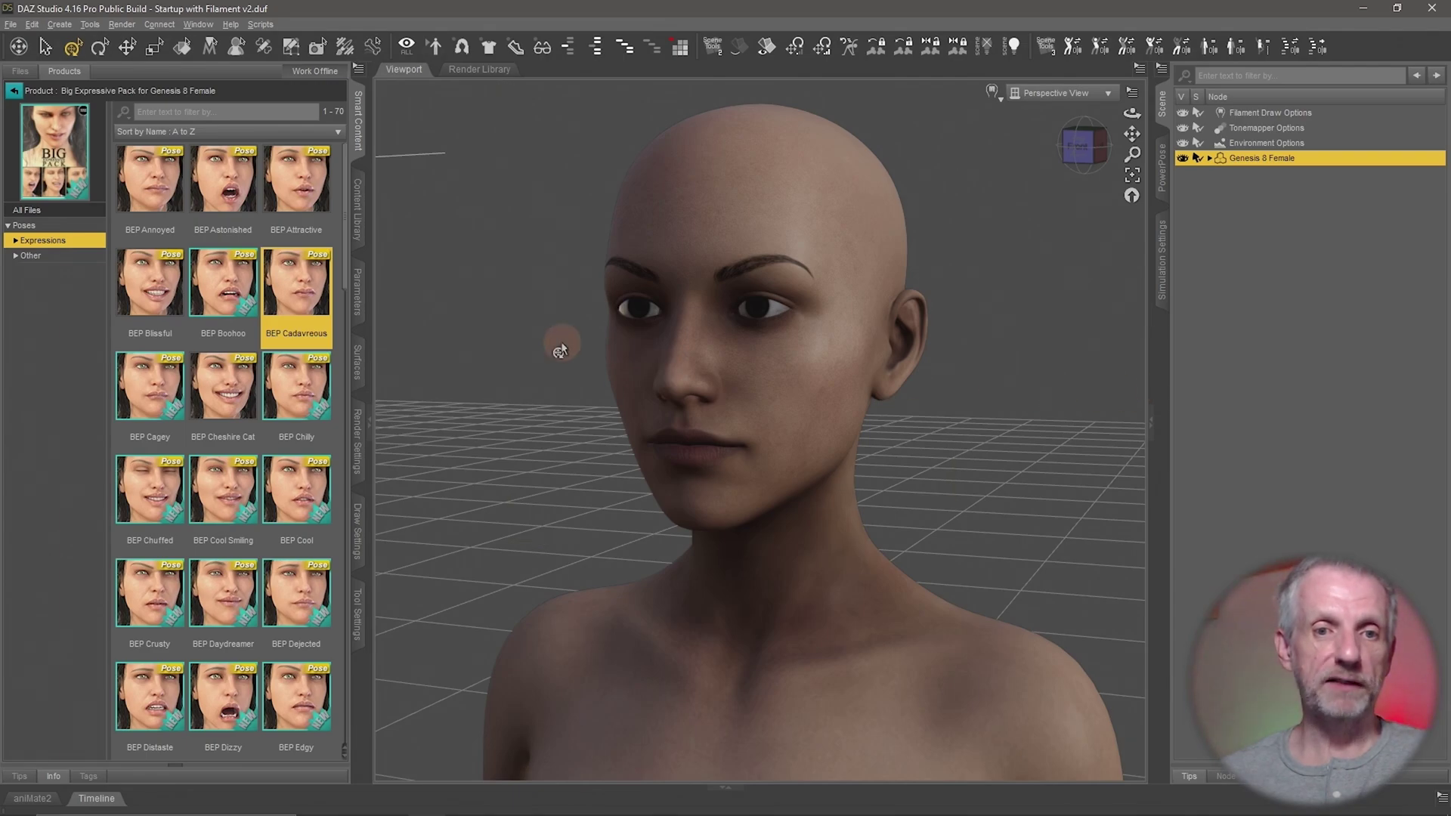
- Display the figure's Head expression parameters under Pose Controls, checking the 101 Expression Library and Genesis 8 subgroups as well
click(361, 299)
click(75, 318)
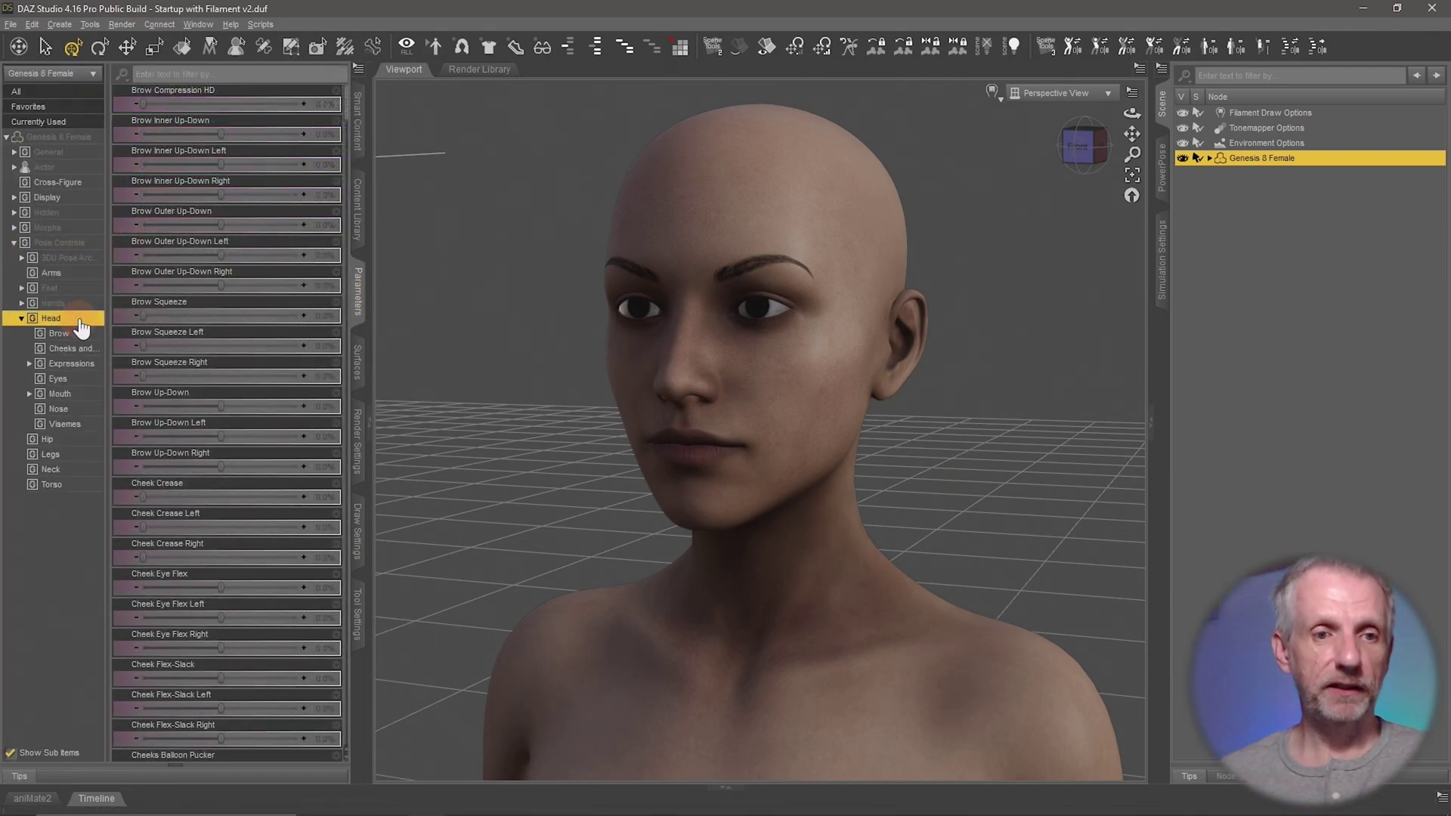
click(71, 365)
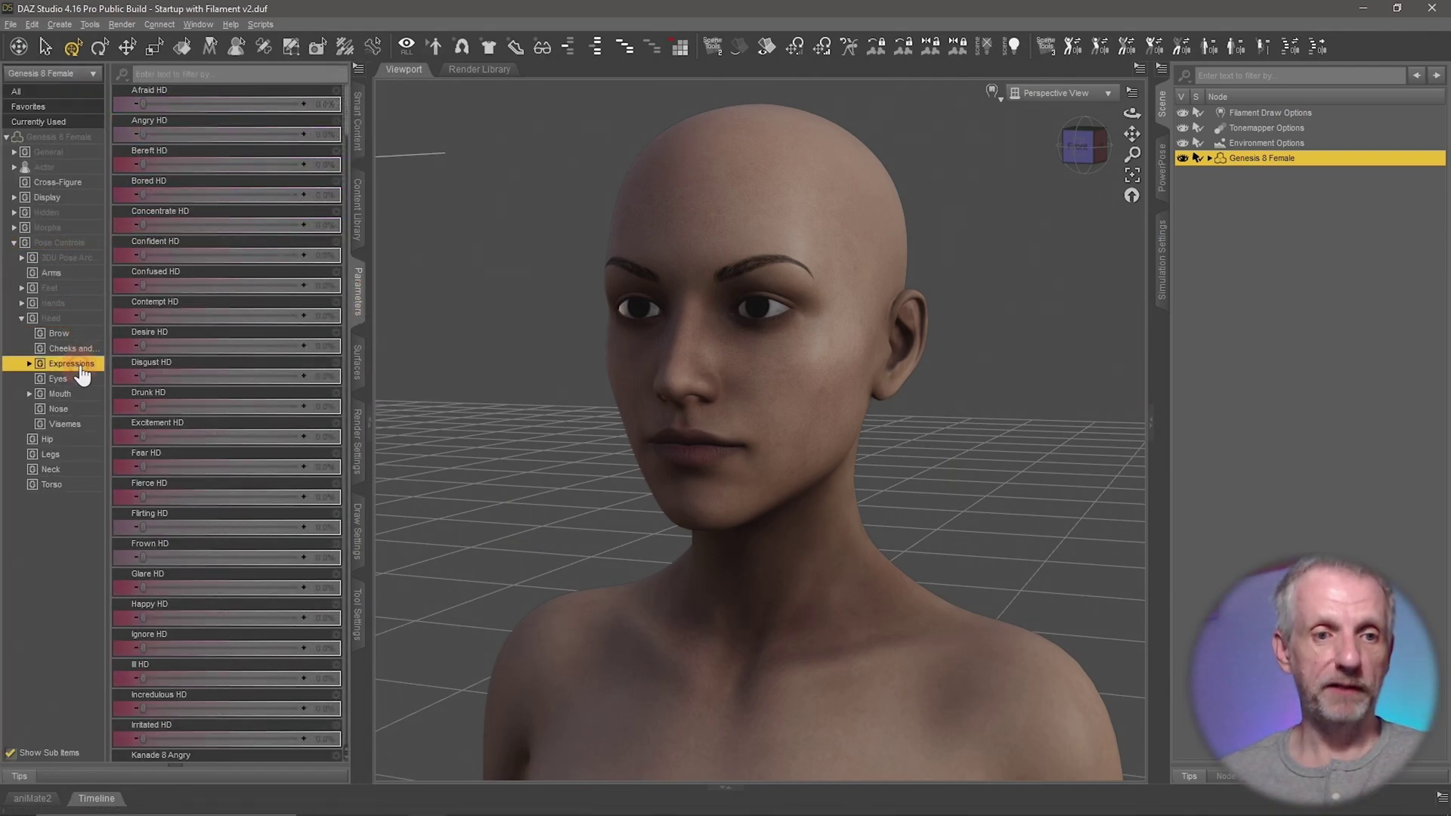
click(28, 364)
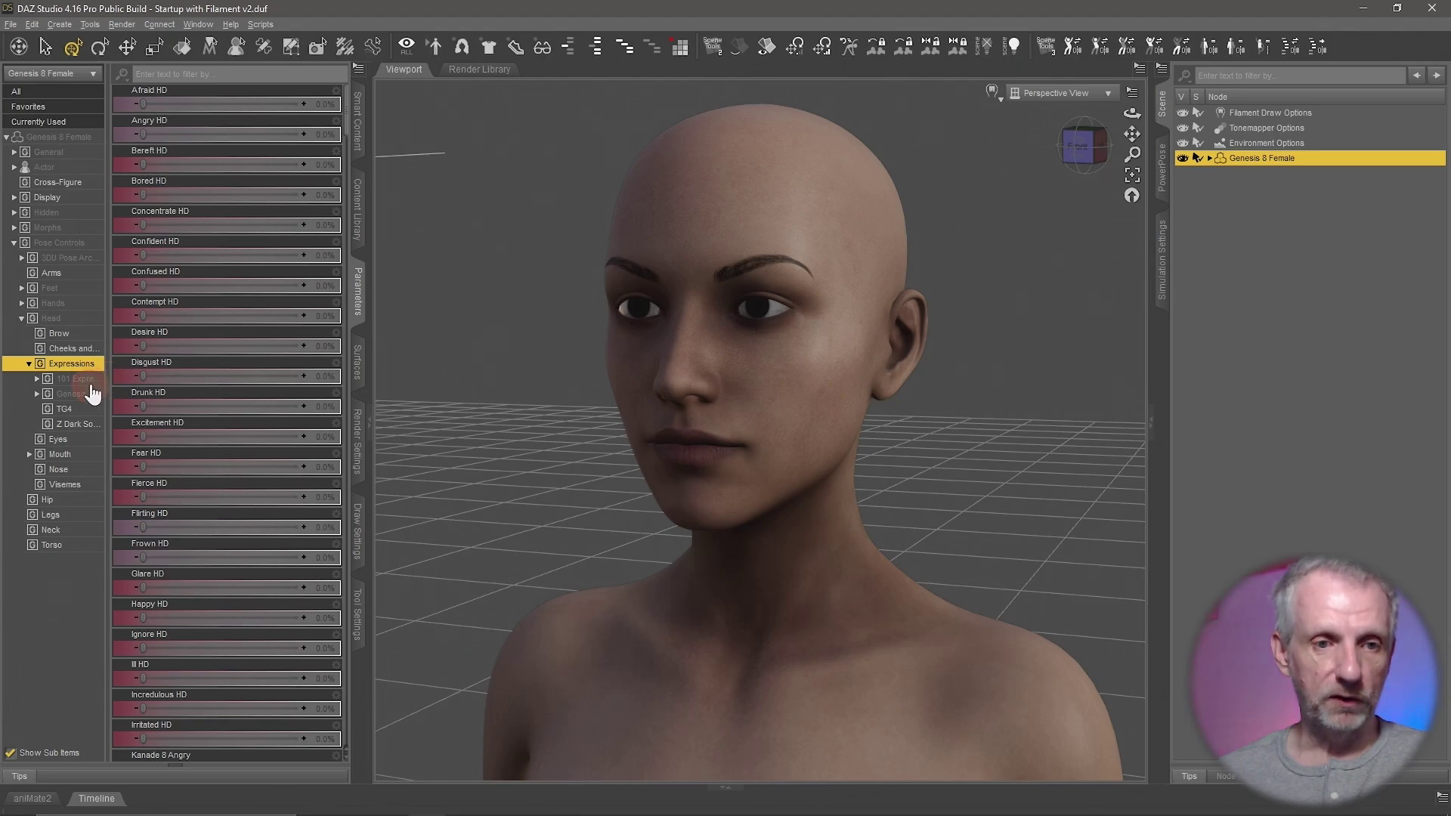
click(76, 379)
click(79, 394)
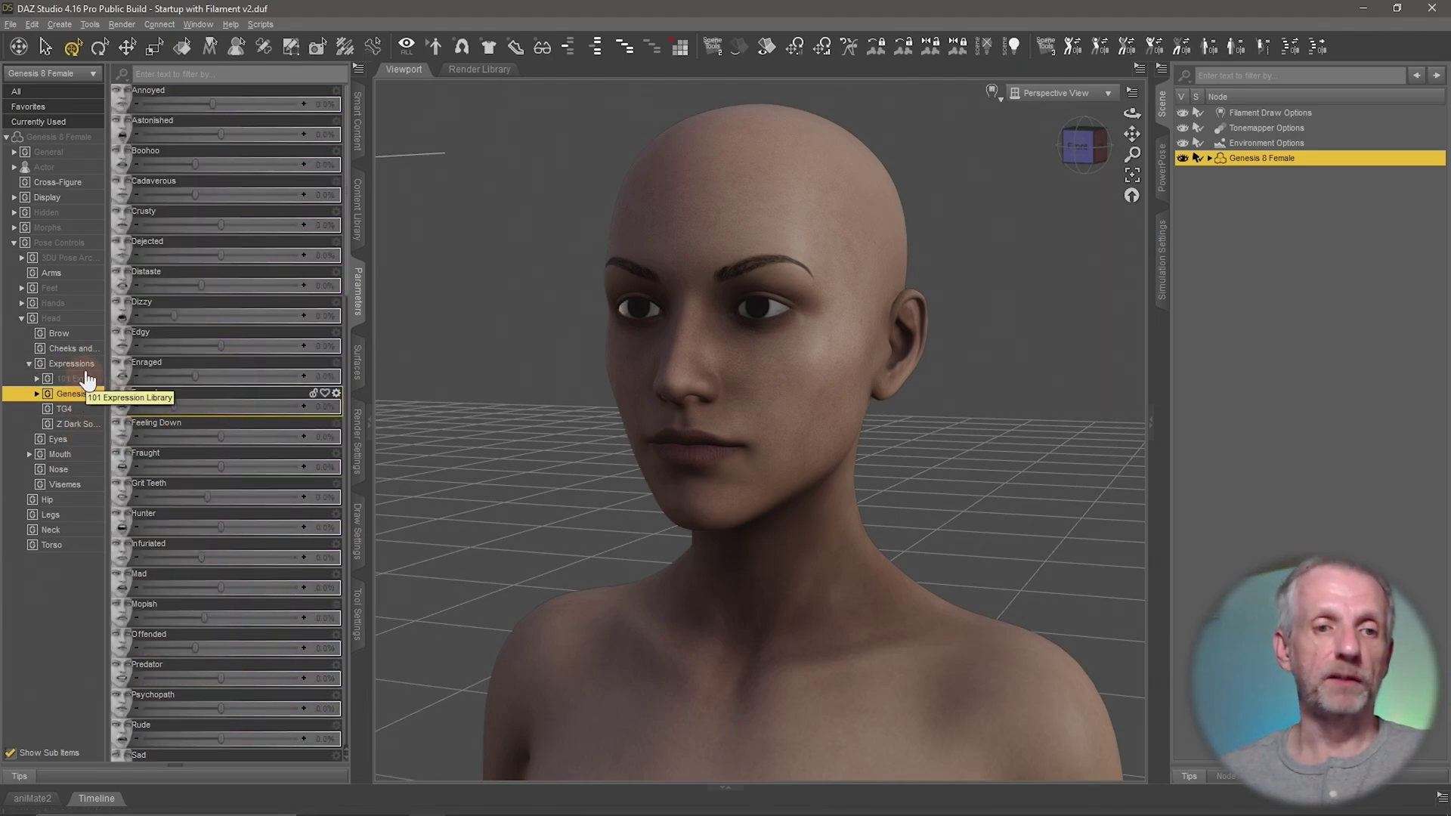
click(74, 364)
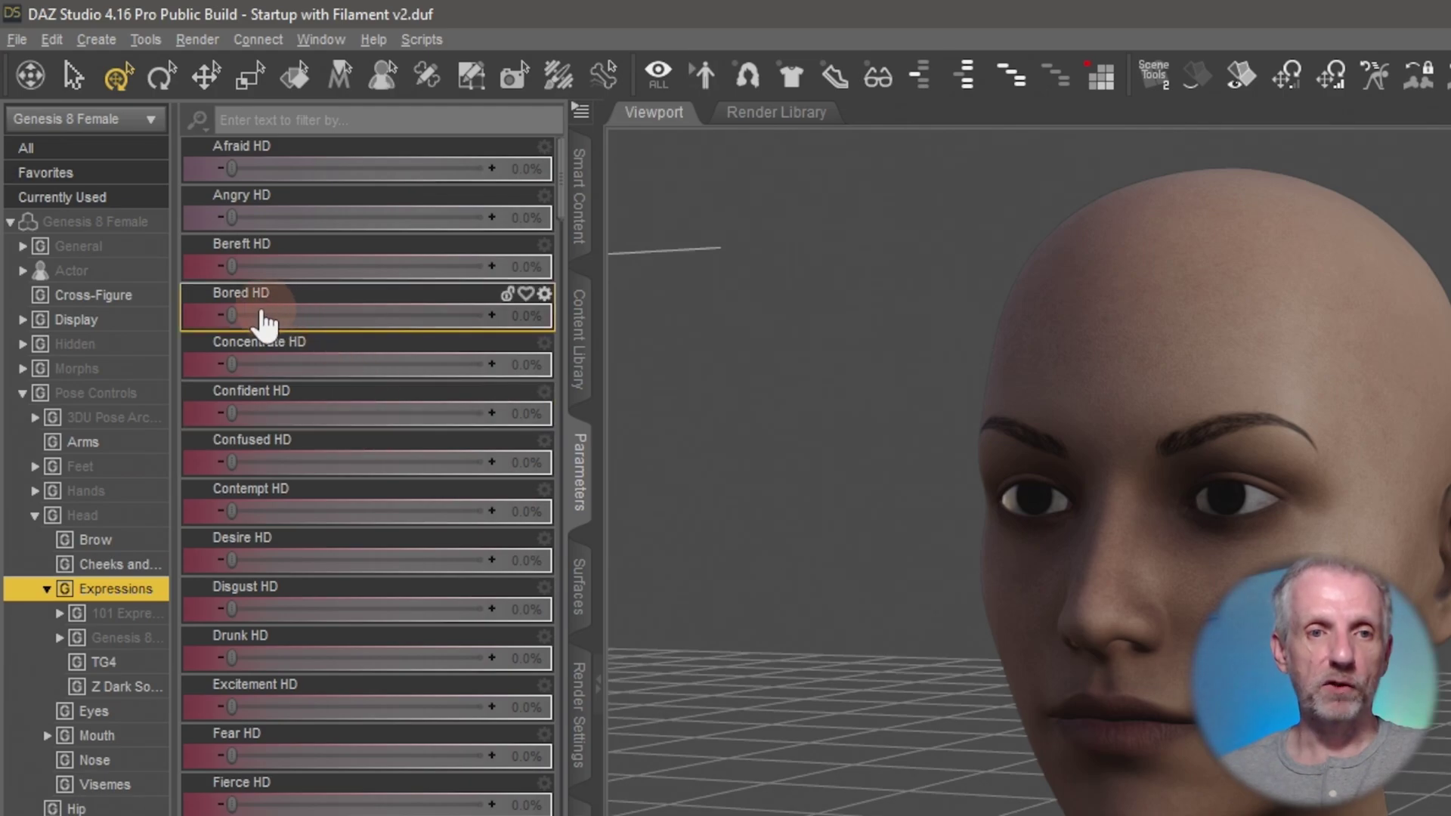
- Try the Concentrate HD and Bored HD expressions together at 100% each, and return both dials to 0%
drag(237, 316, 150, 333)
drag(227, 366, 592, 378)
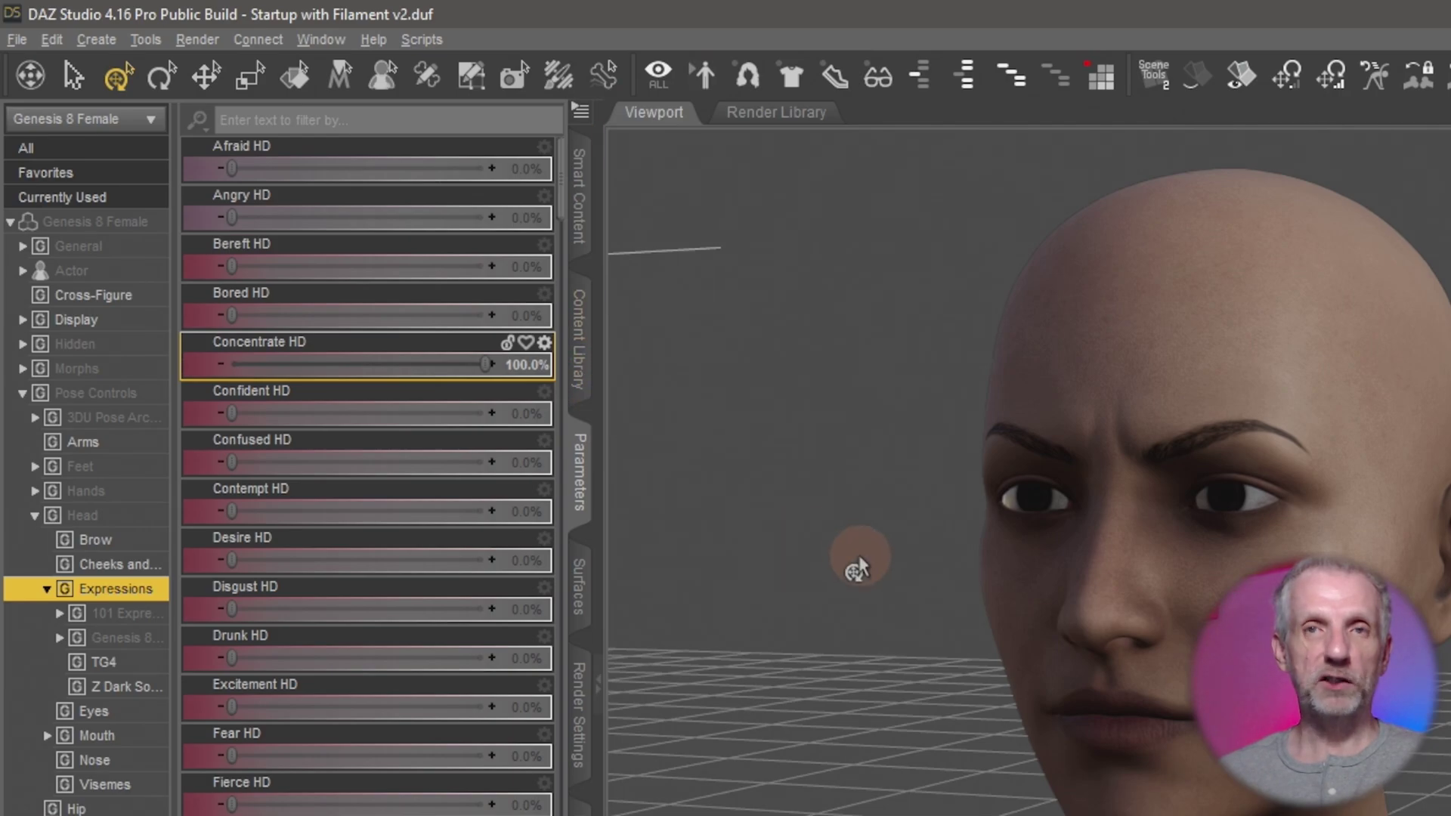
mouse_move(859, 570)
mouse_down()
mouse_move(852, 551)
mouse_move(886, 530)
mouse_move(858, 578)
mouse_up()
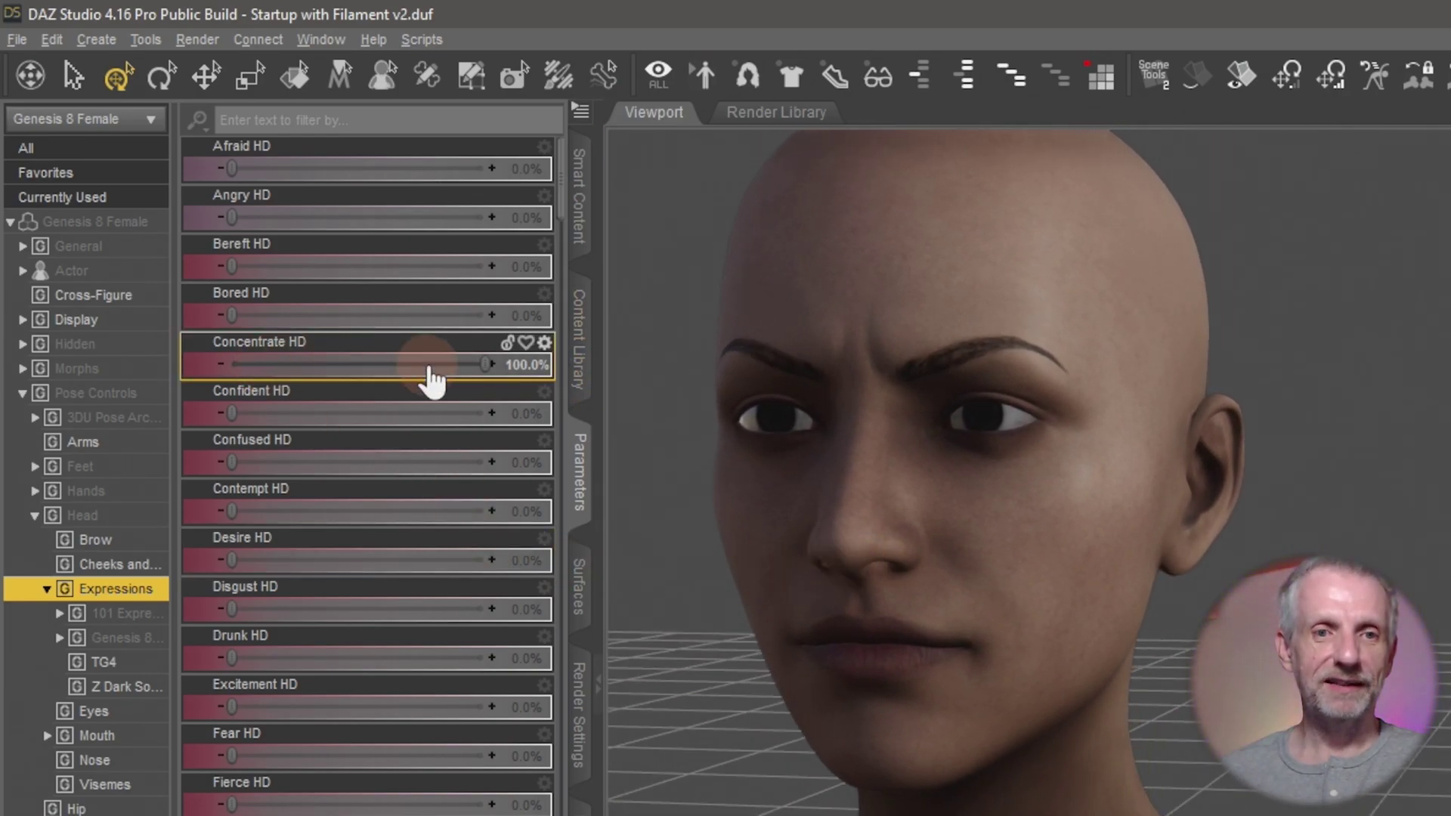
click(486, 368)
drag(493, 378, 620, 378)
drag(233, 314, 537, 337)
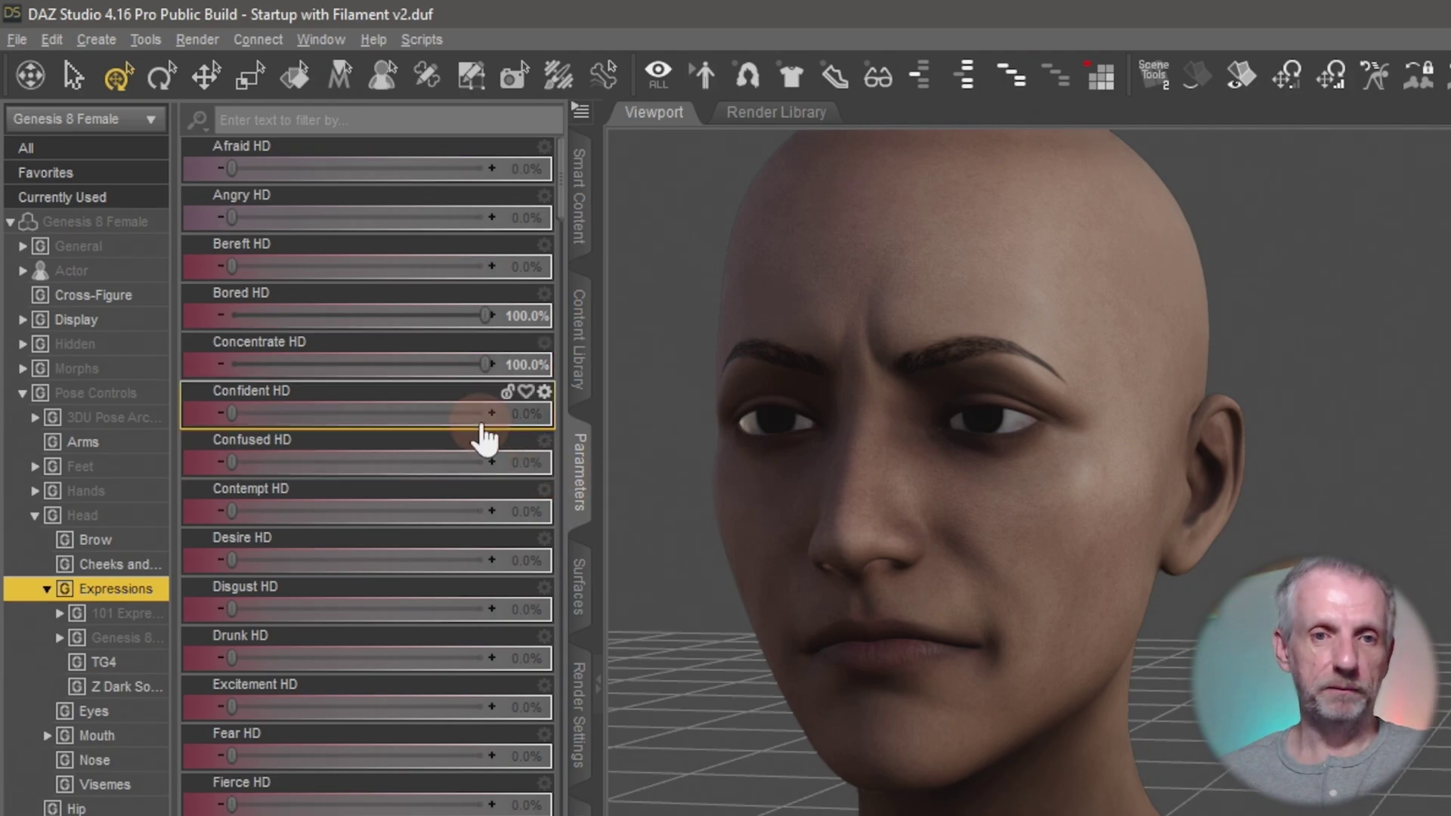
drag(488, 361, 129, 351)
drag(486, 314, 156, 302)
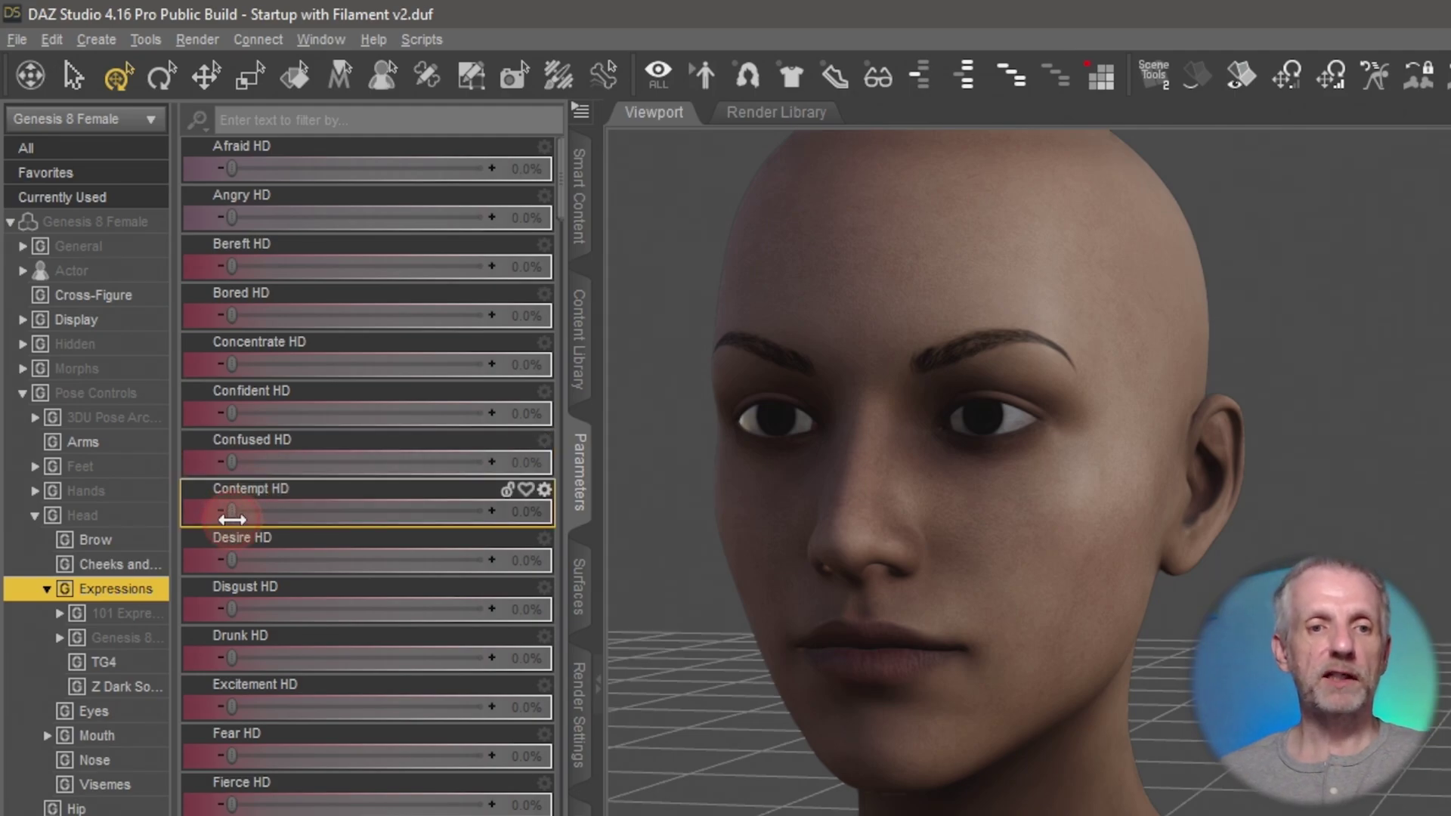
- Try the Contempt HD, Confident HD and Bored HD expression dials in turn, returning each one to 0%
drag(232, 510, 188, 593)
drag(378, 585, 105, 559)
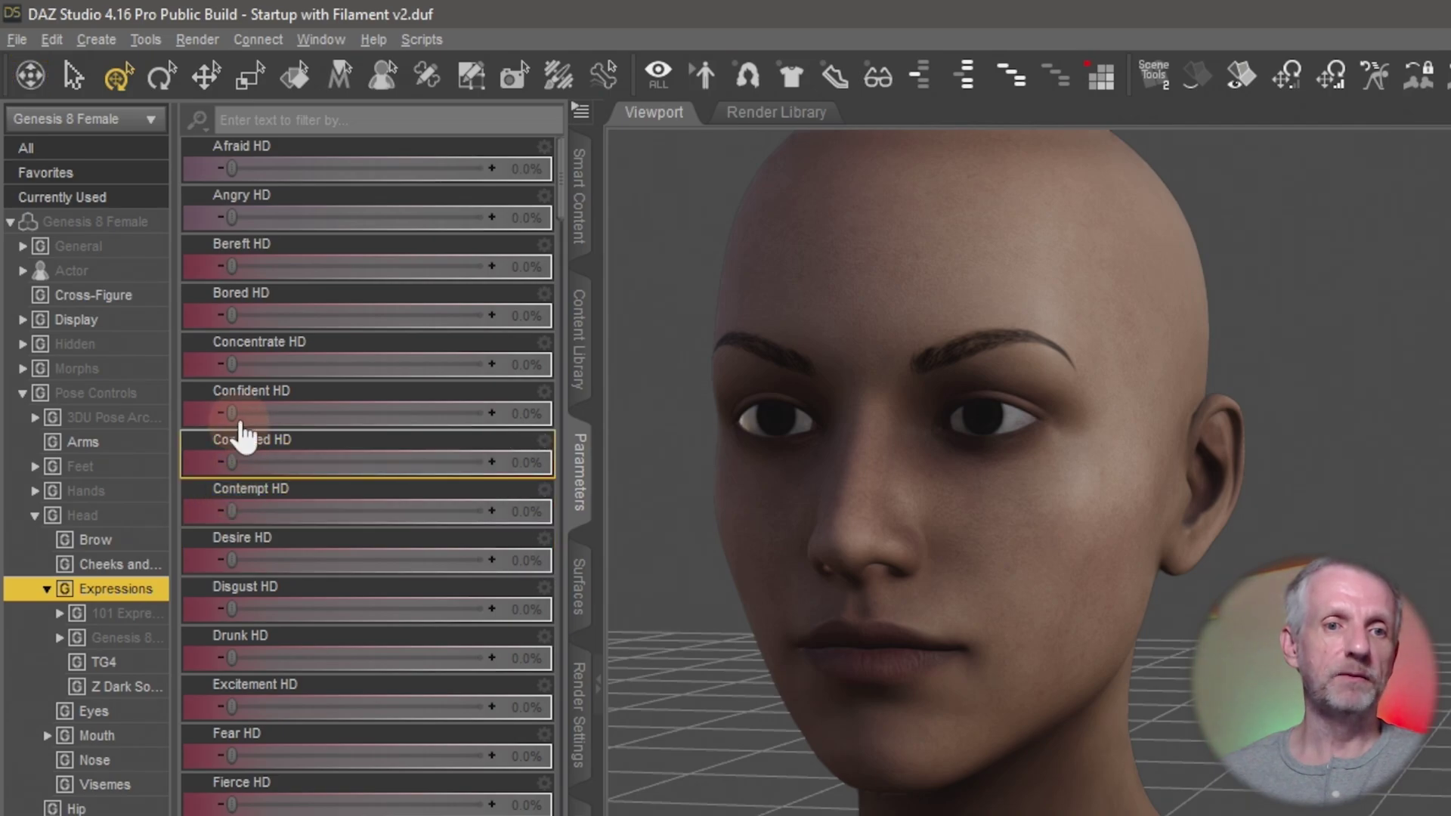
drag(233, 412, 175, 447)
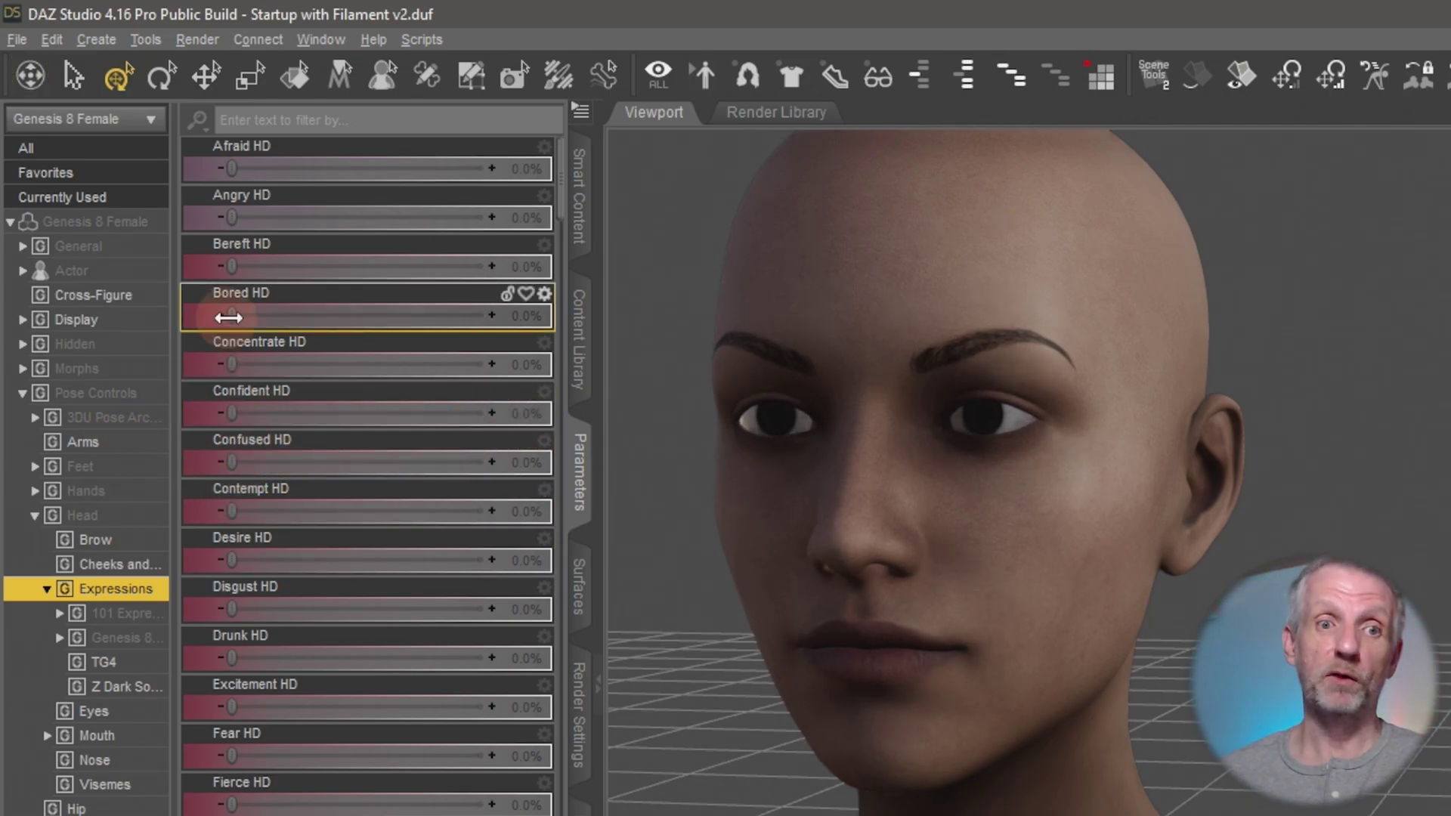
drag(229, 317, 75, 343)
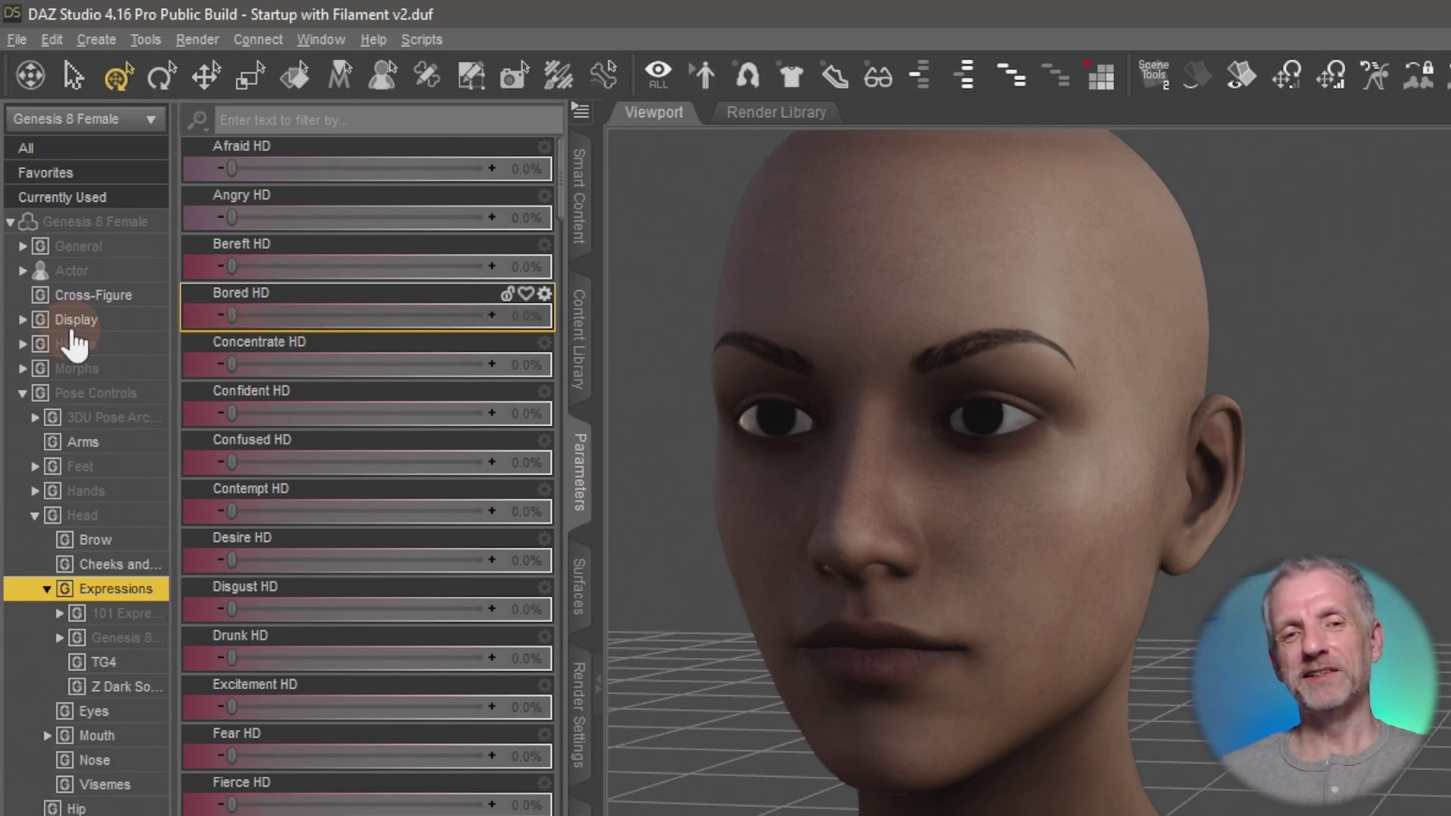
click(299, 385)
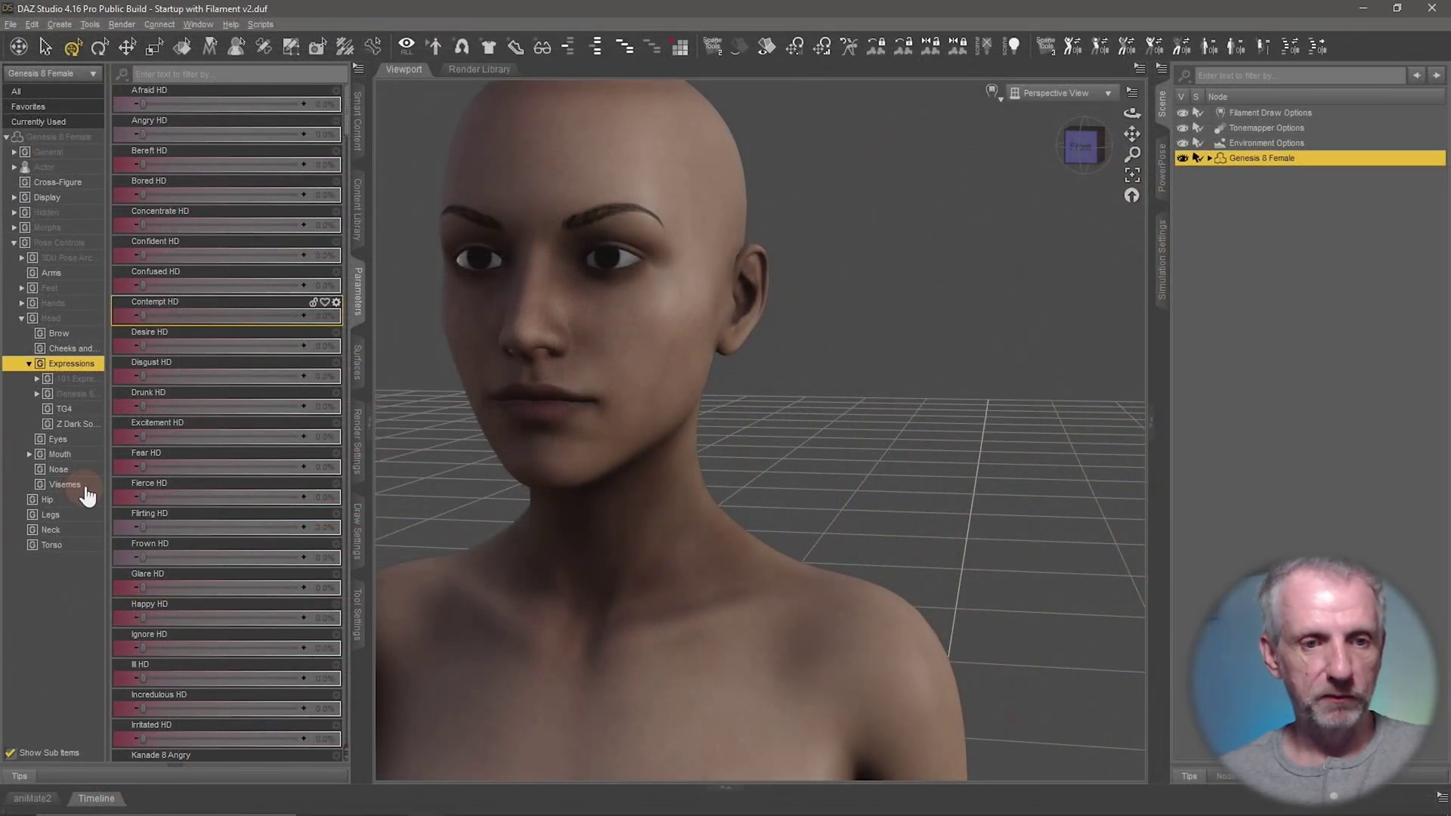
- Display the Visemes parameters of the figure's head
click(85, 493)
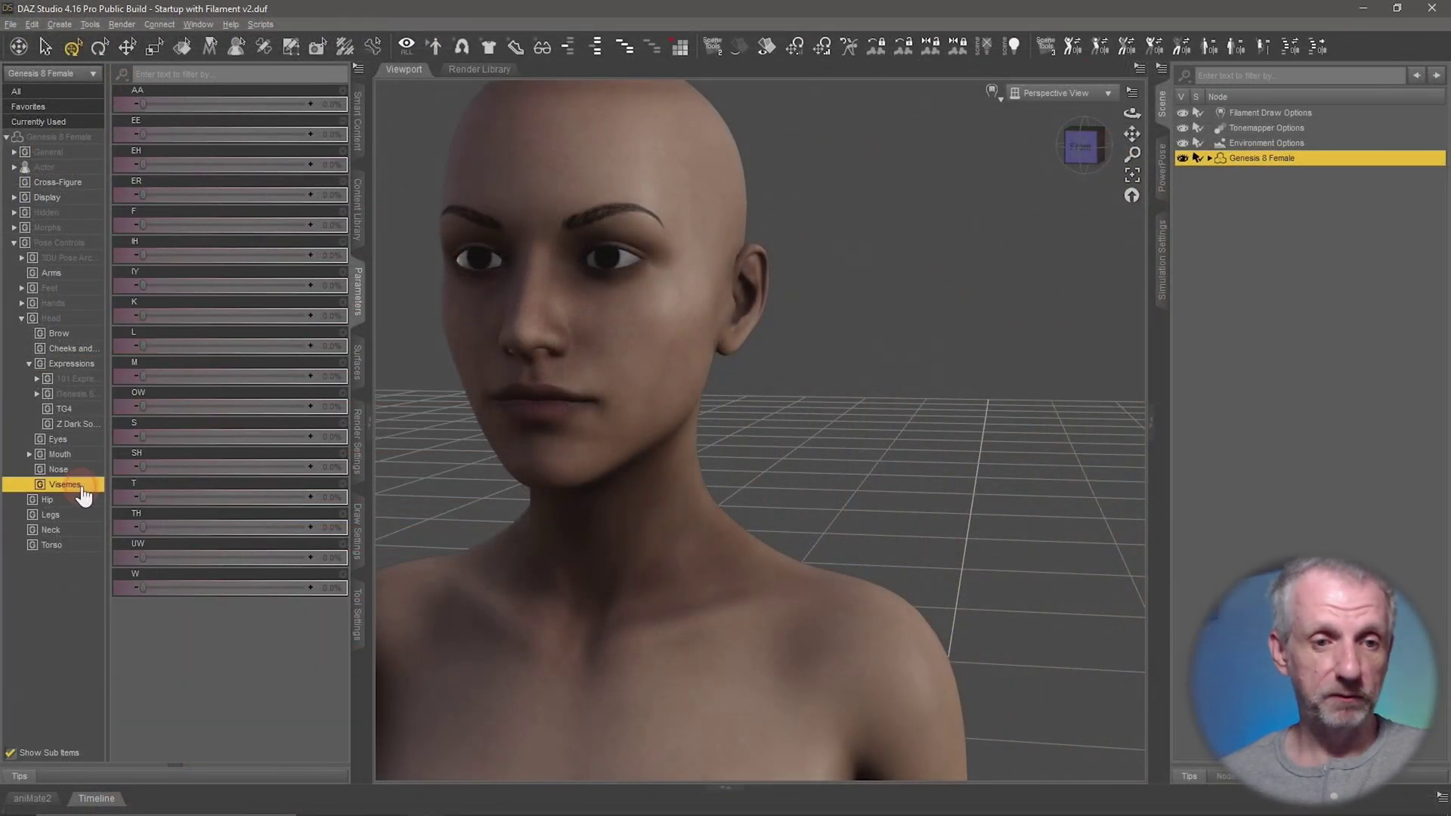
click(151, 95)
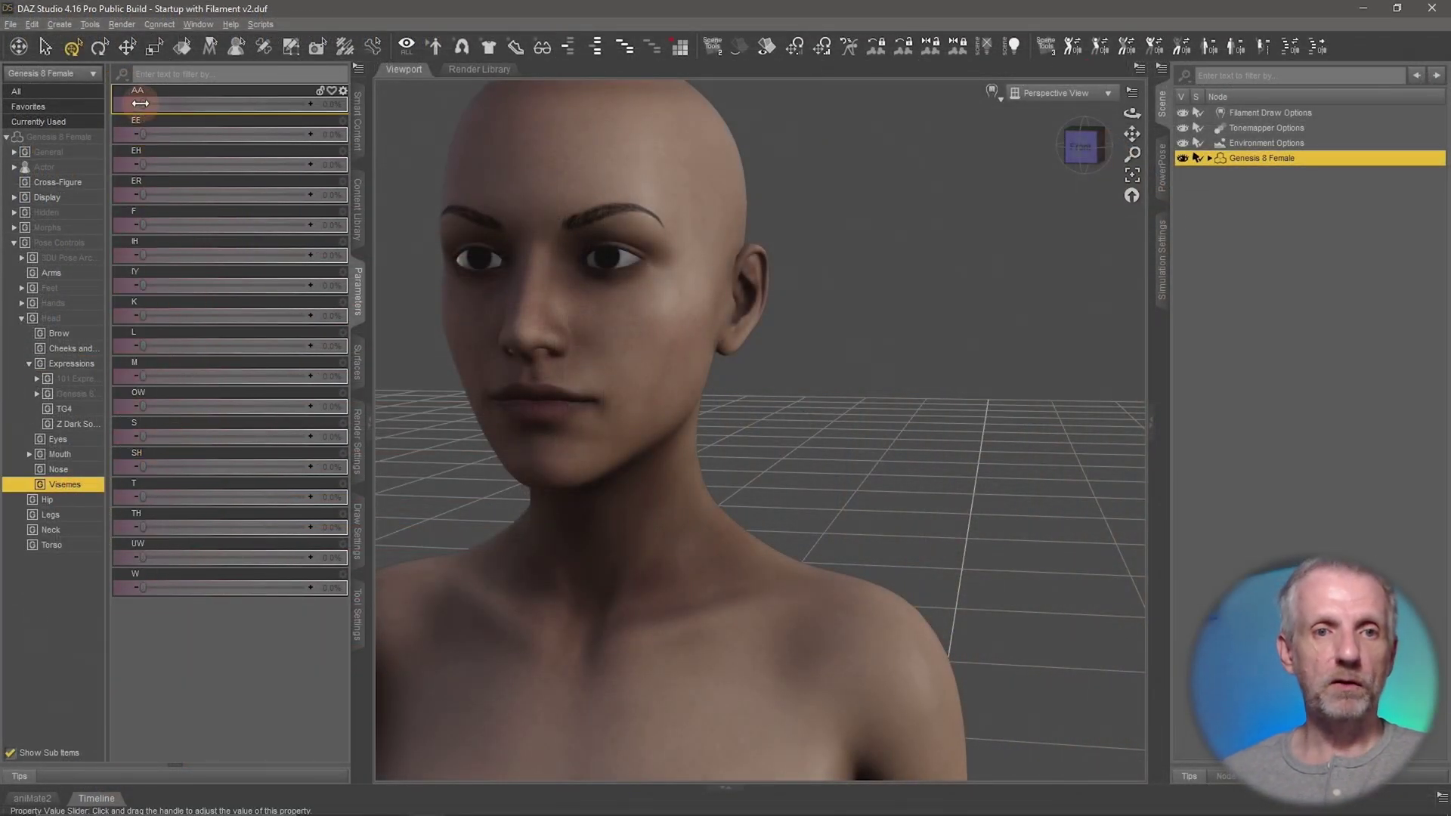
mouse_move(532, 524)
mouse_down()
mouse_move(598, 523)
mouse_move(559, 521)
mouse_up()
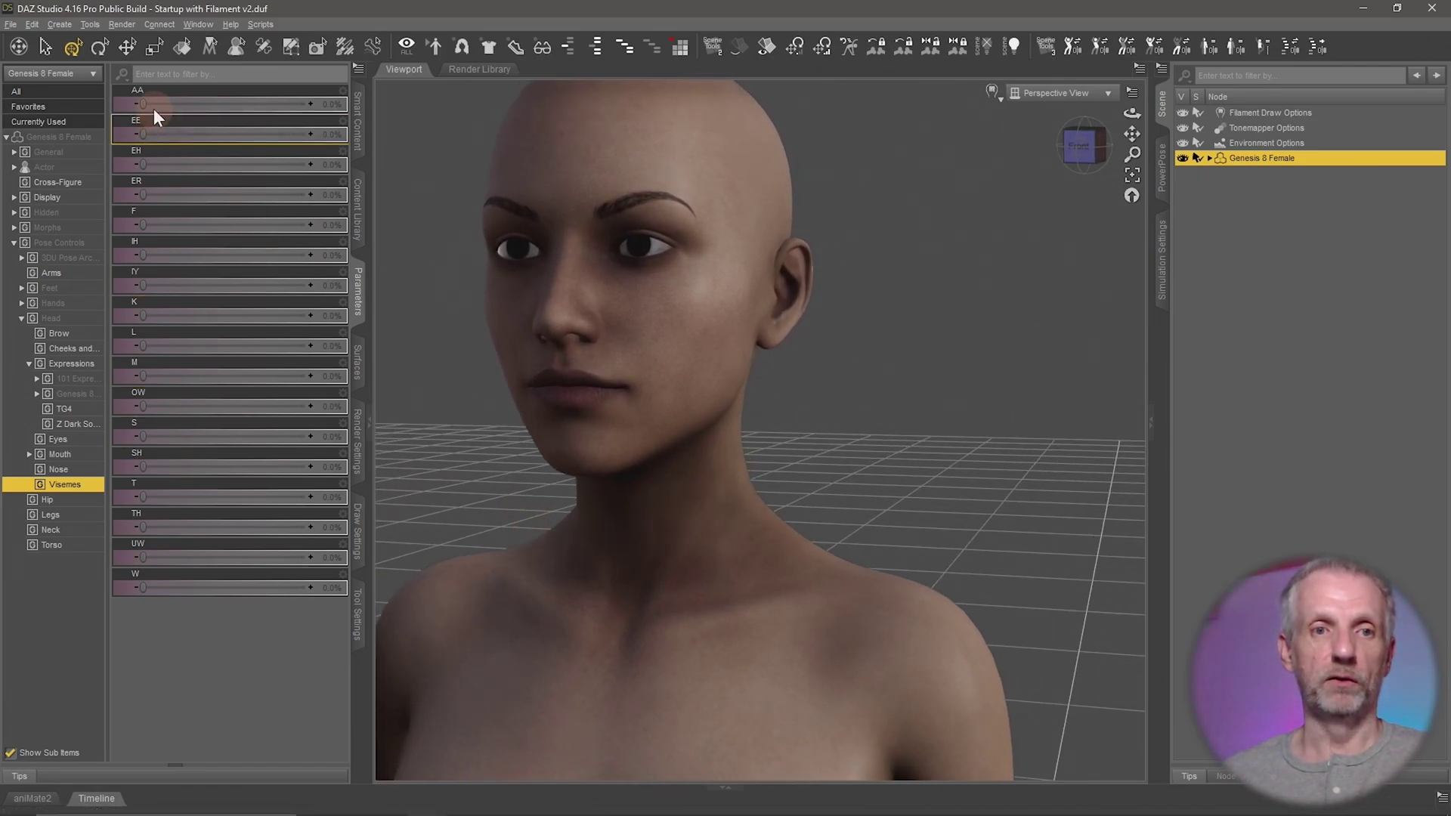
- Try viseme dials such as AA, EE, K, OW and UW one by one, returning each to 0%
drag(144, 104, 53, 144)
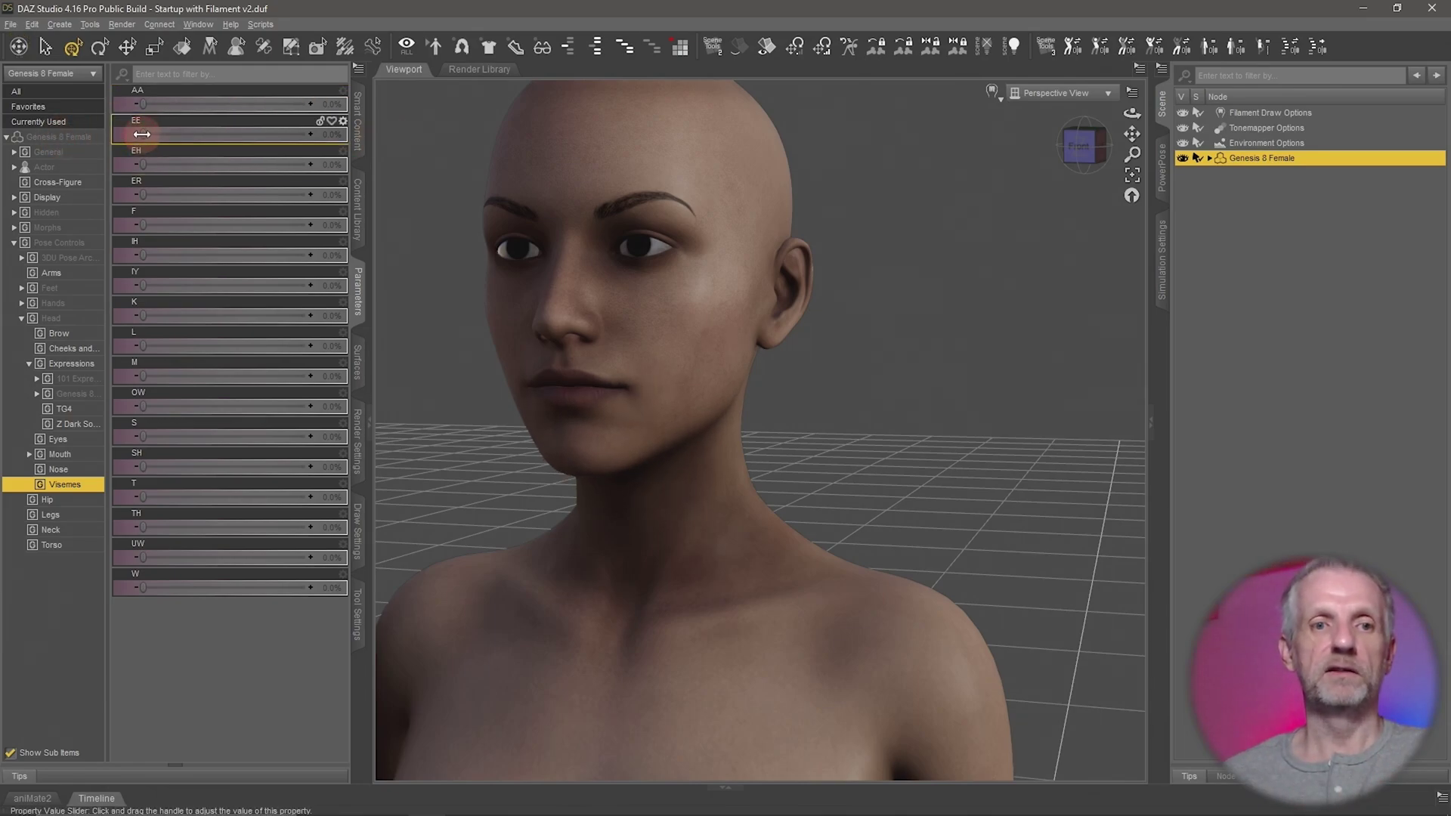
drag(142, 134, 503, 144)
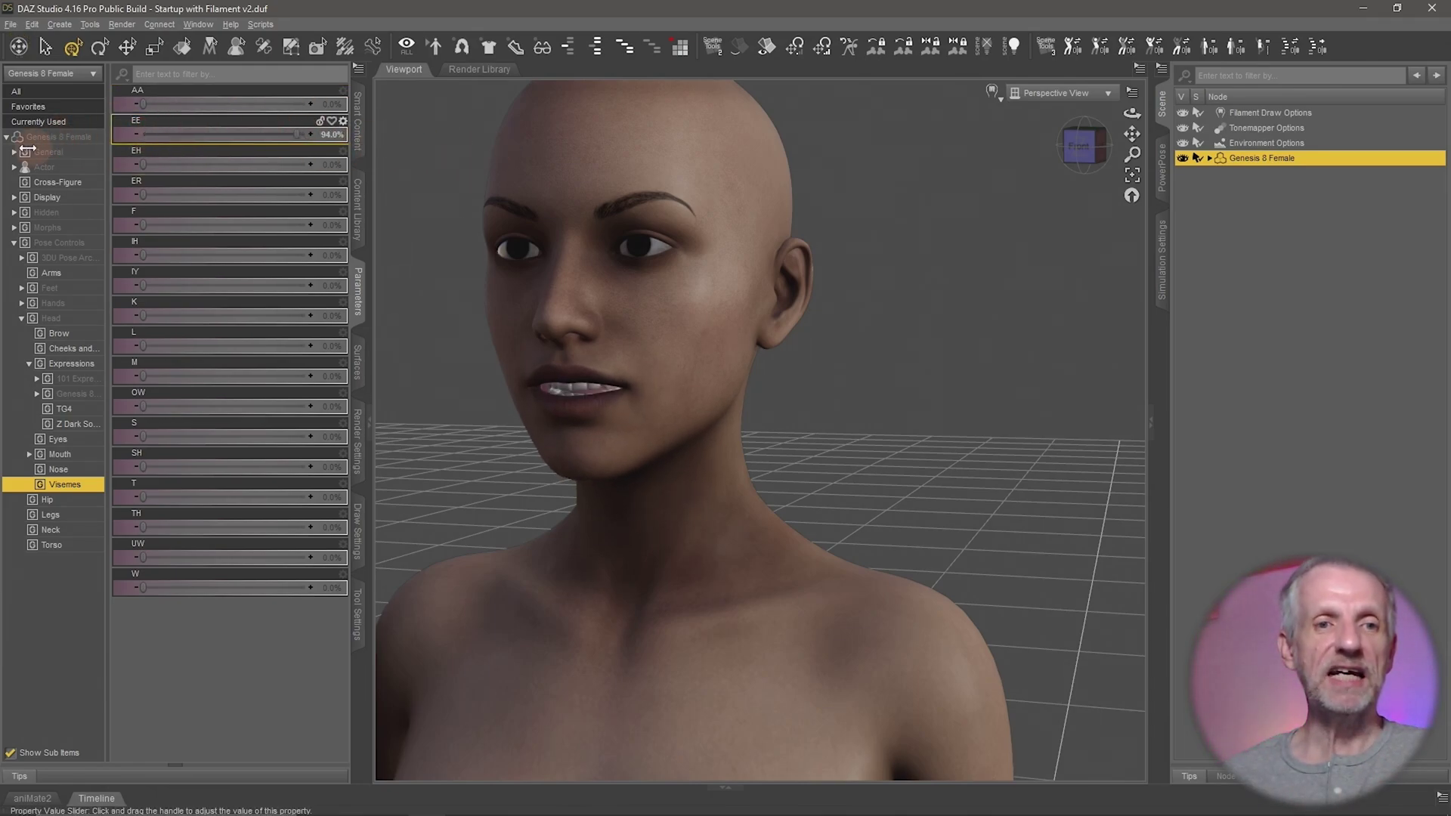
drag(28, 148, 50, 173)
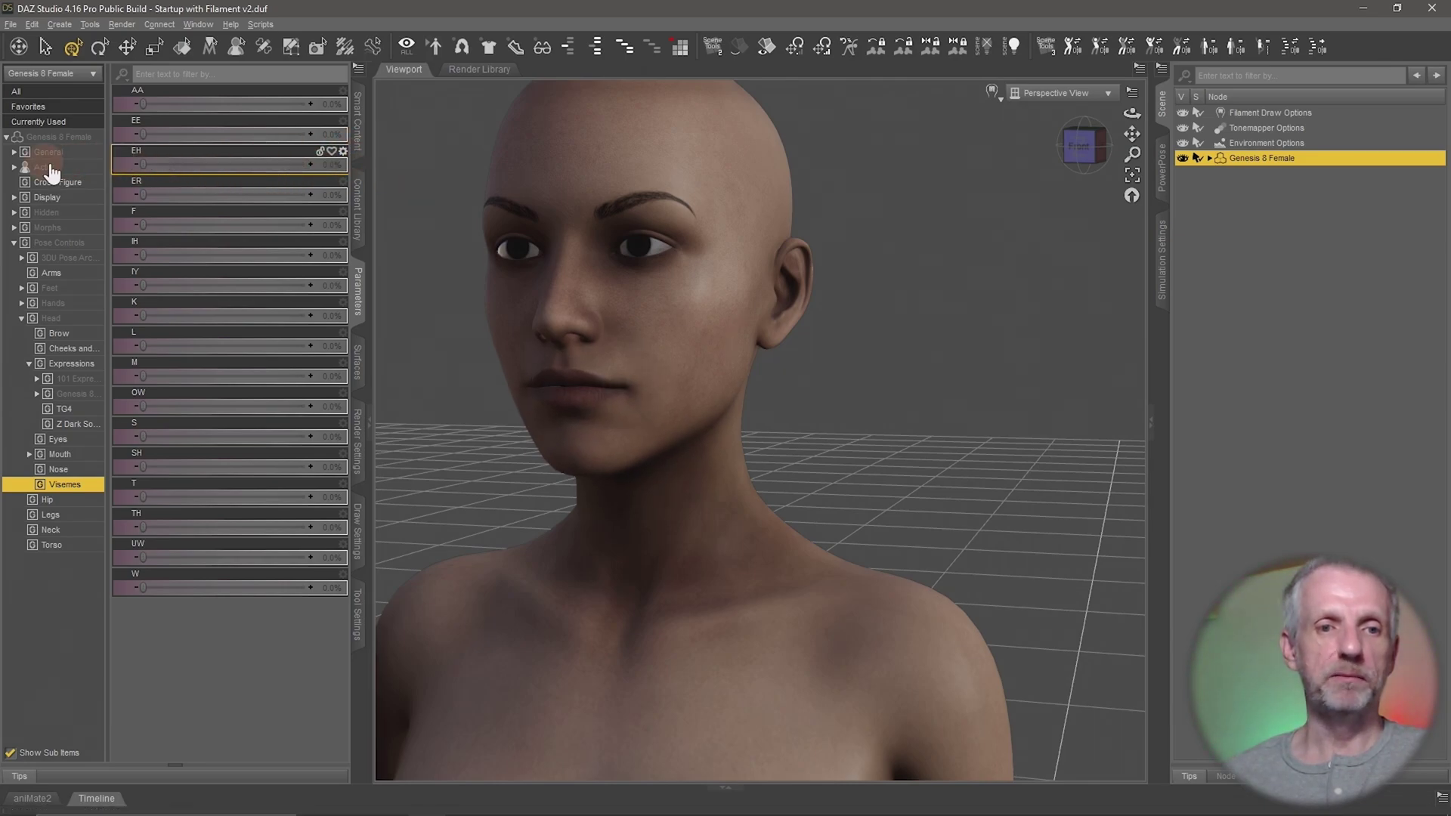
drag(141, 316, 52, 313)
drag(144, 410, 87, 399)
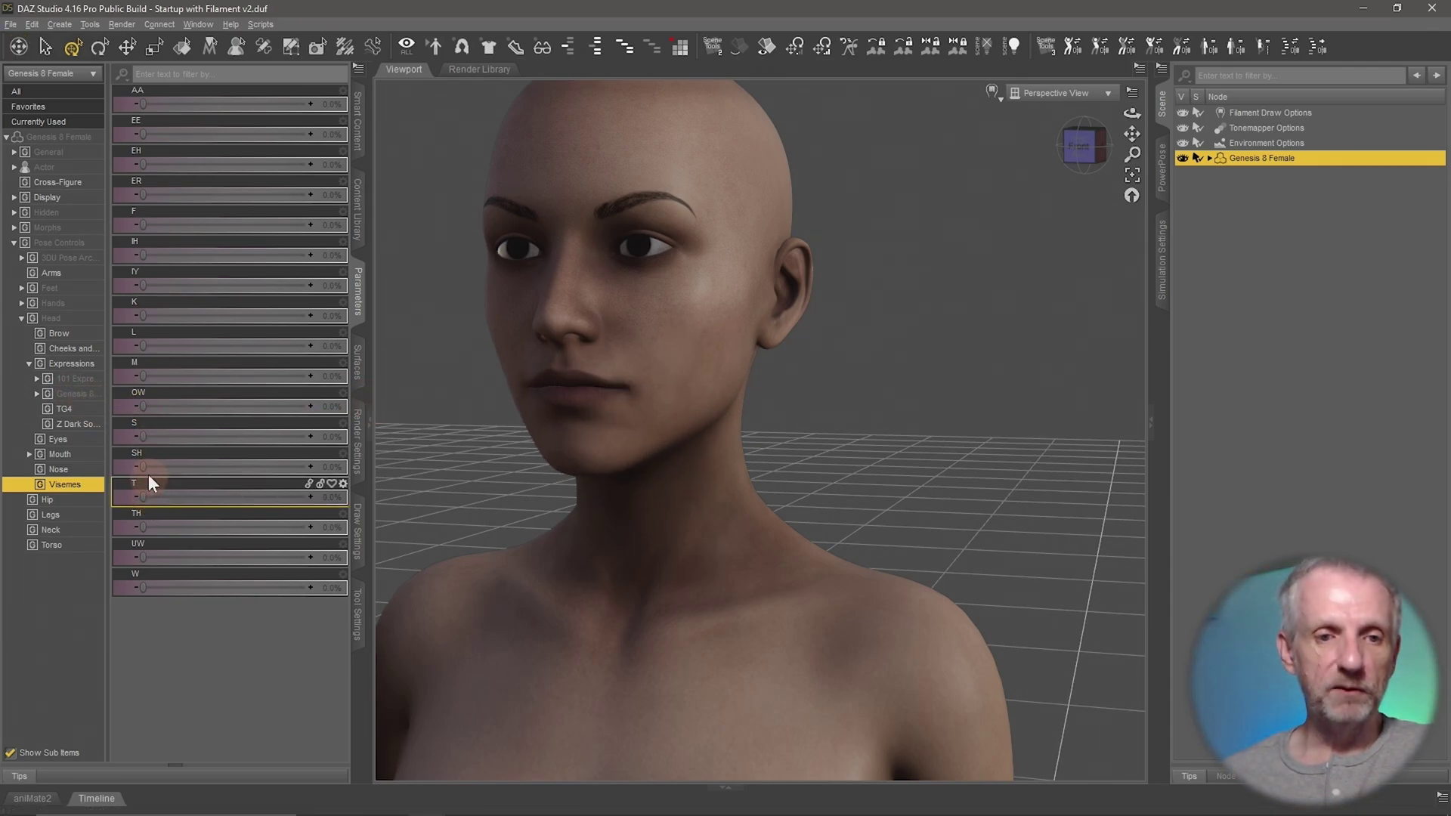
drag(148, 474, 38, 478)
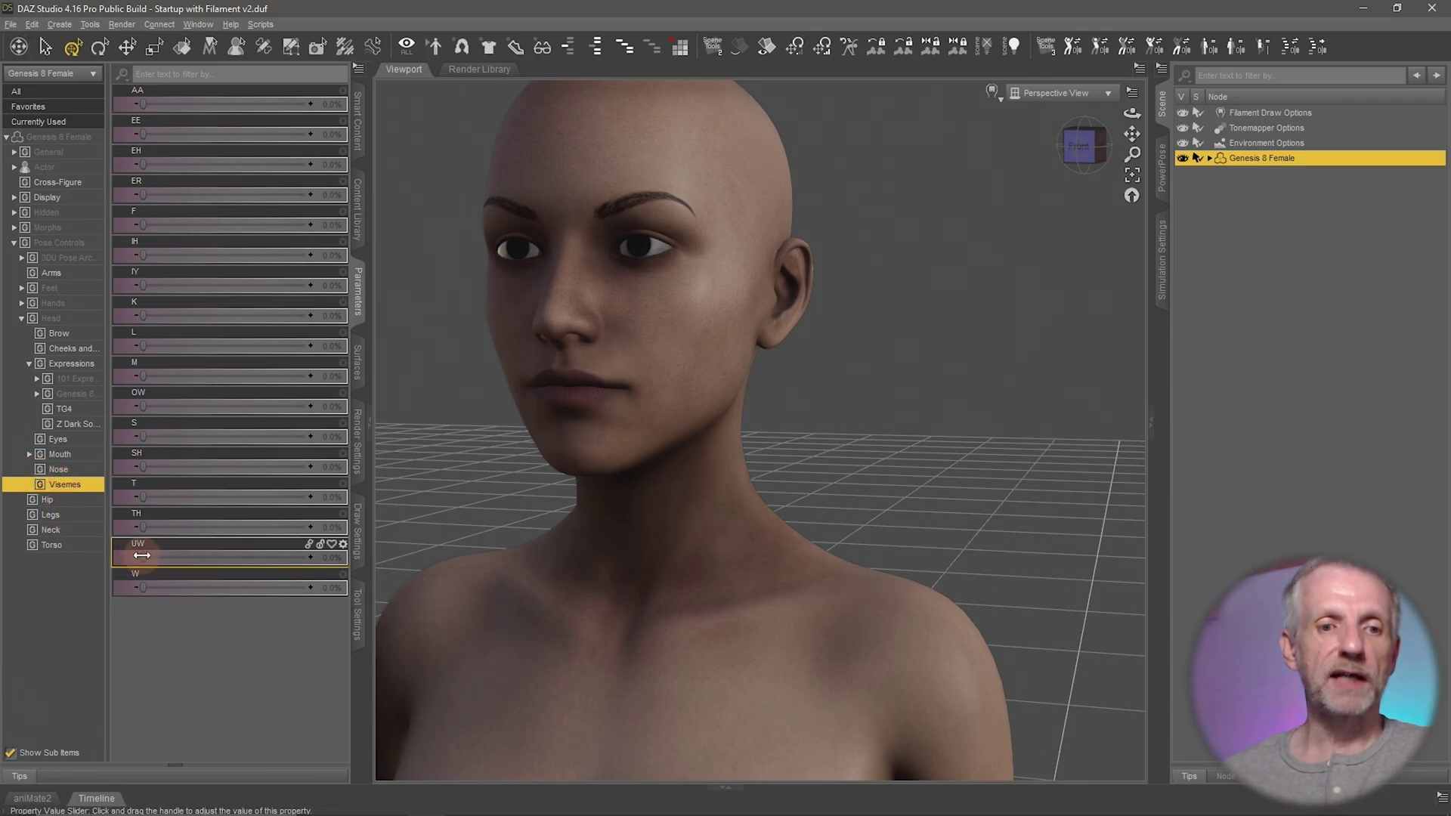
drag(135, 557, 87, 552)
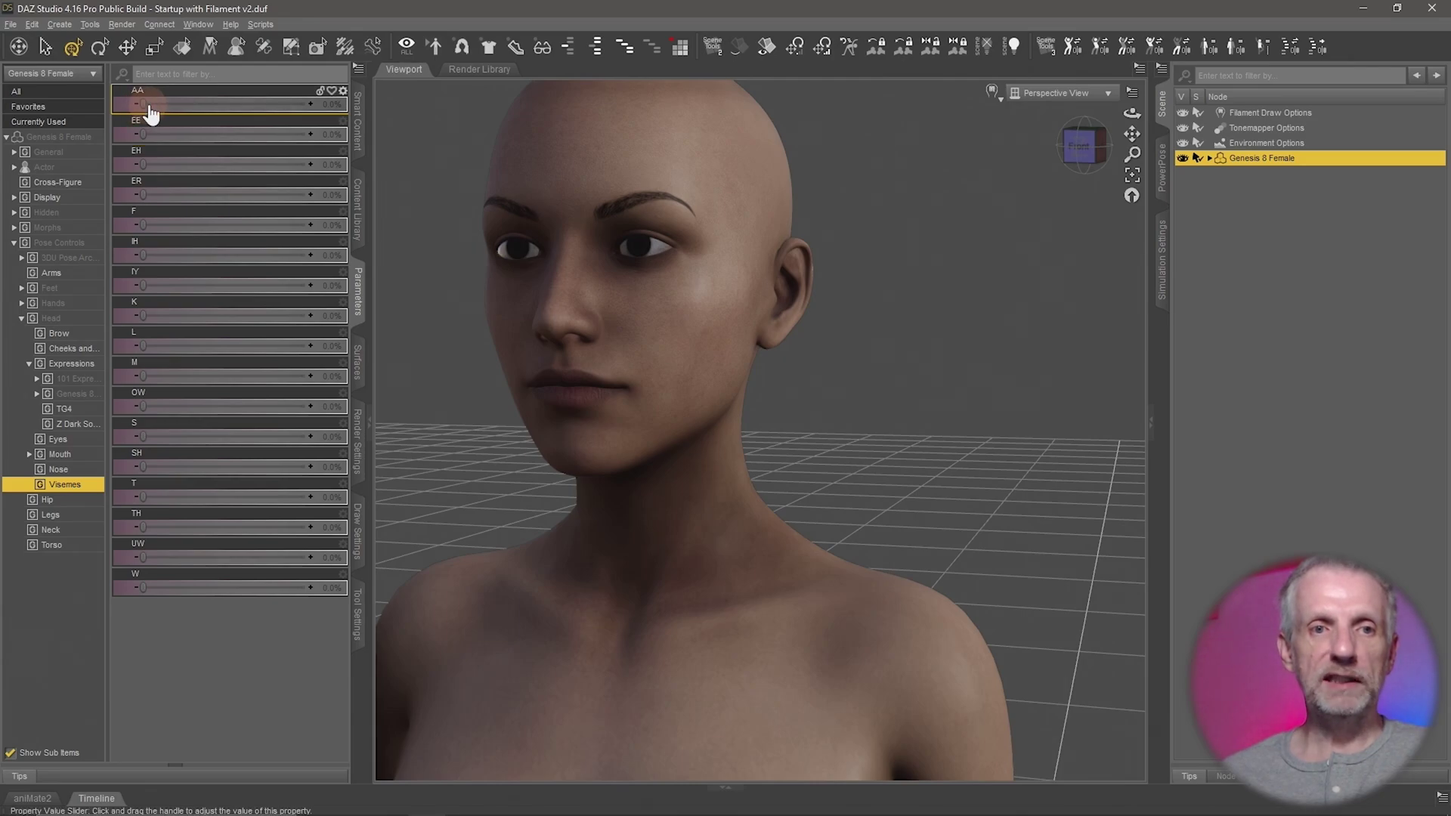
- Raise the AA viseme's maximum limit to 500% in its parameter settings and dial the viseme up to 500%
drag(143, 105, 49, 114)
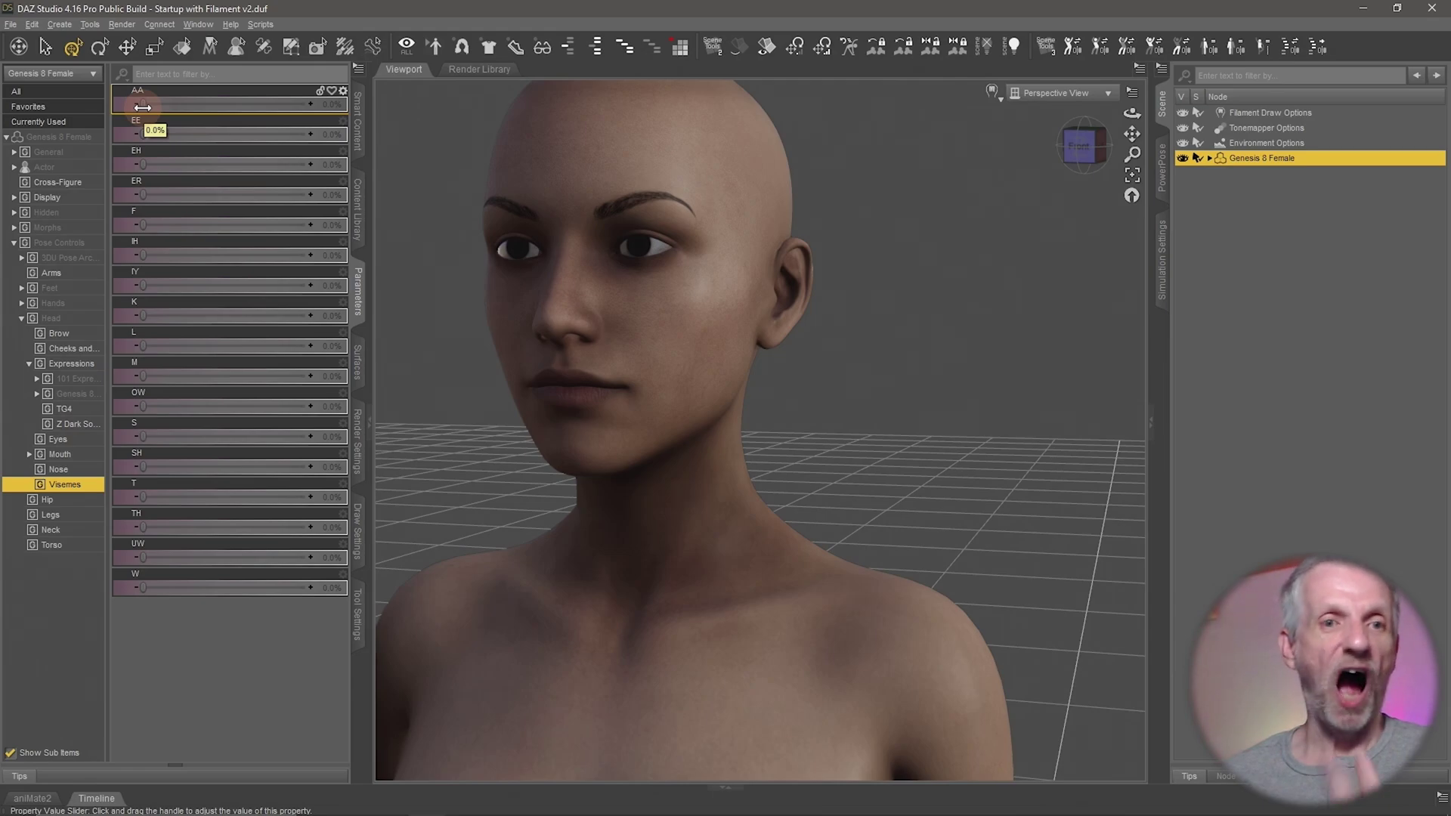
drag(143, 107, 377, 132)
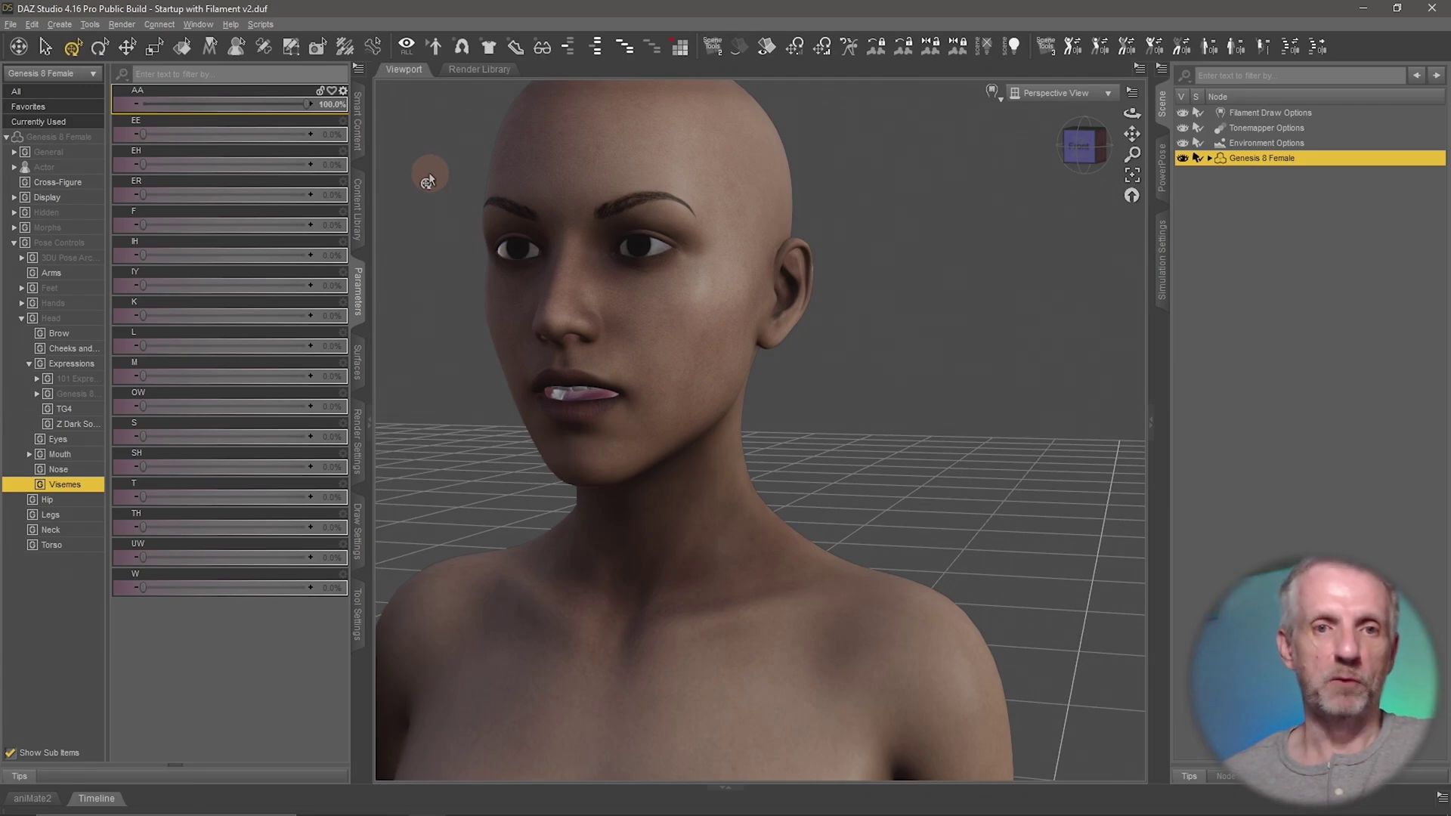
click(344, 92)
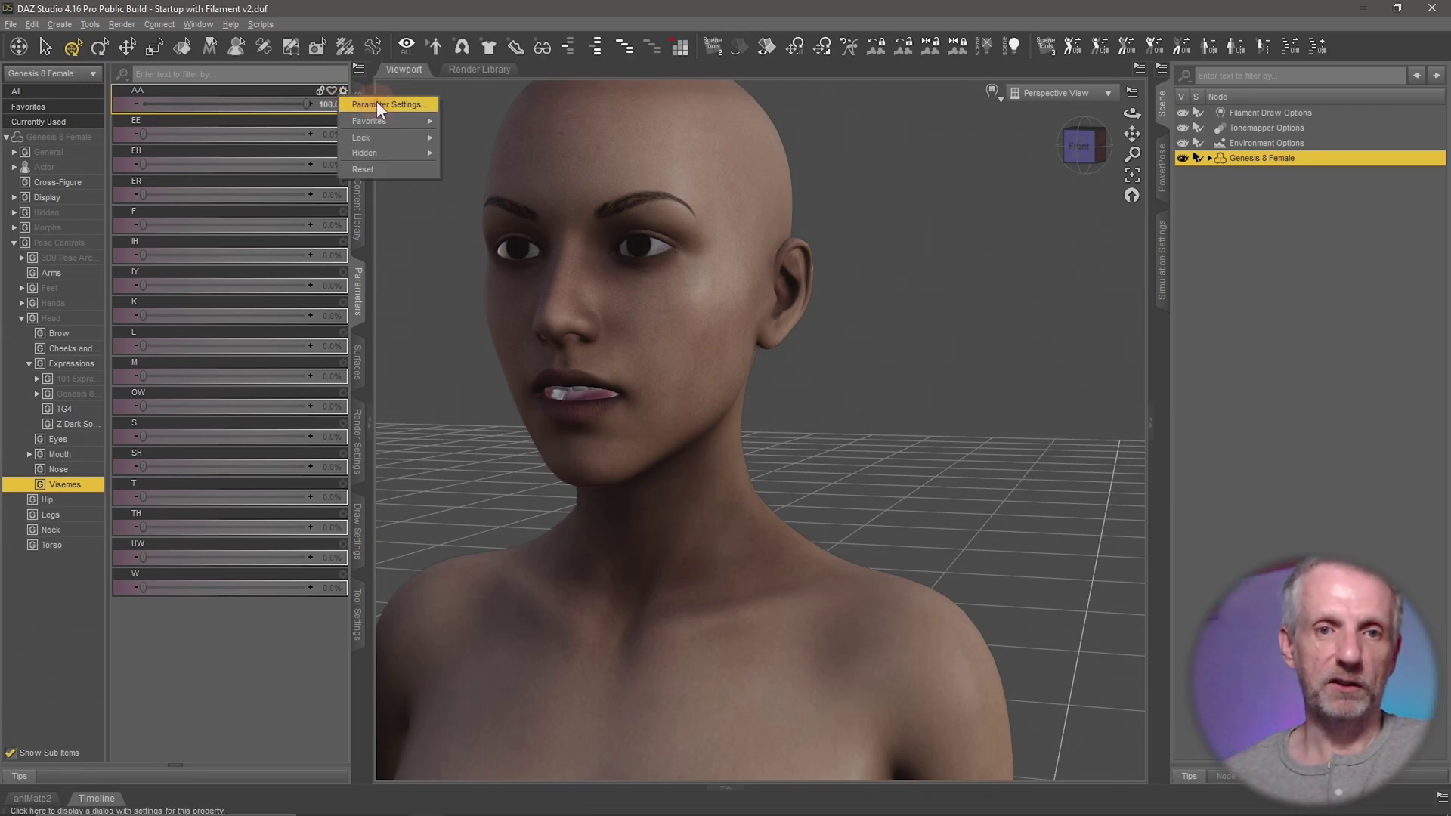
click(377, 101)
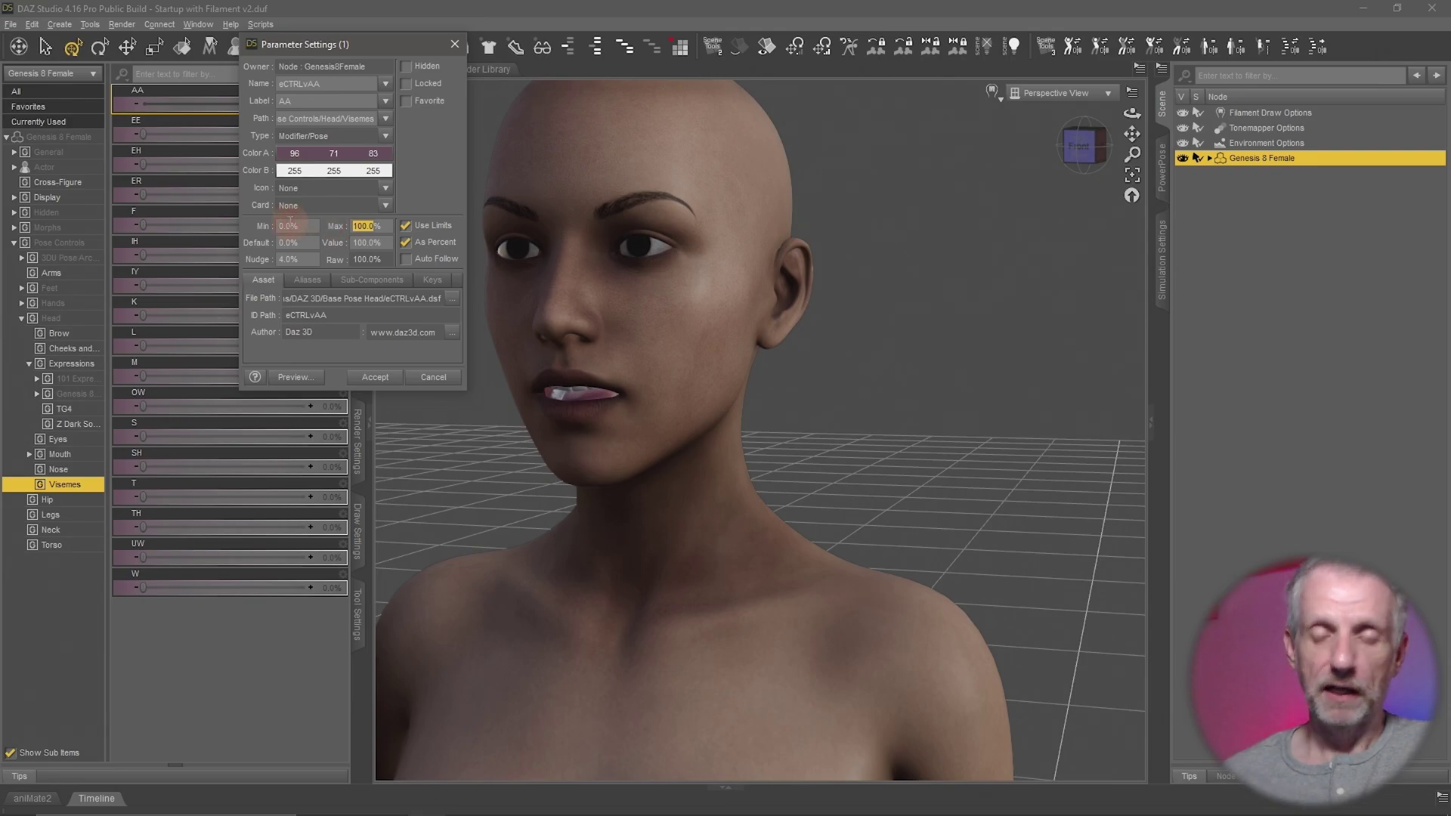
key(Escape)
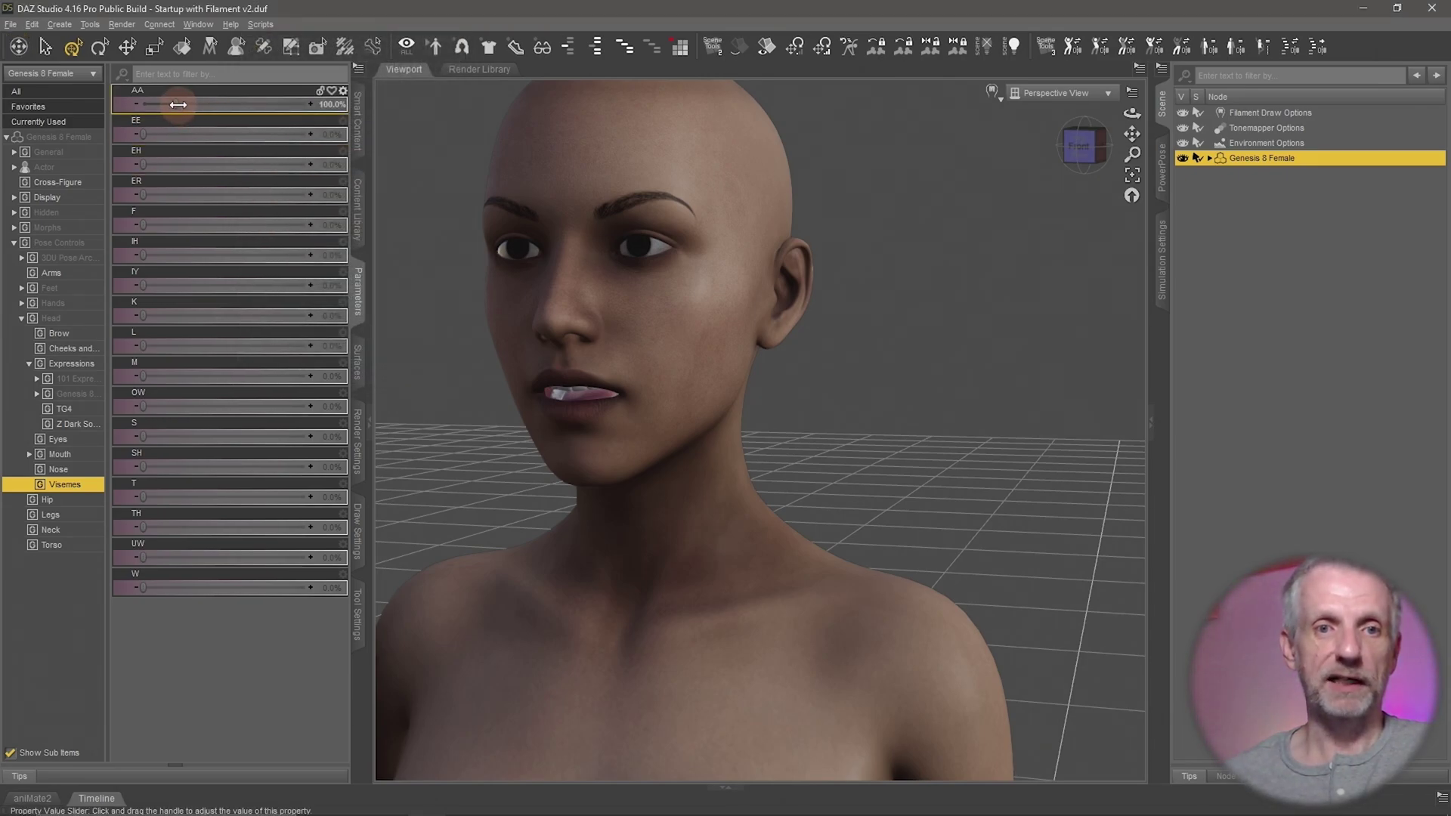
mouse_move(179, 105)
mouse_down()
mouse_move(418, 135)
mouse_move(178, 114)
mouse_move(248, 120)
mouse_up()
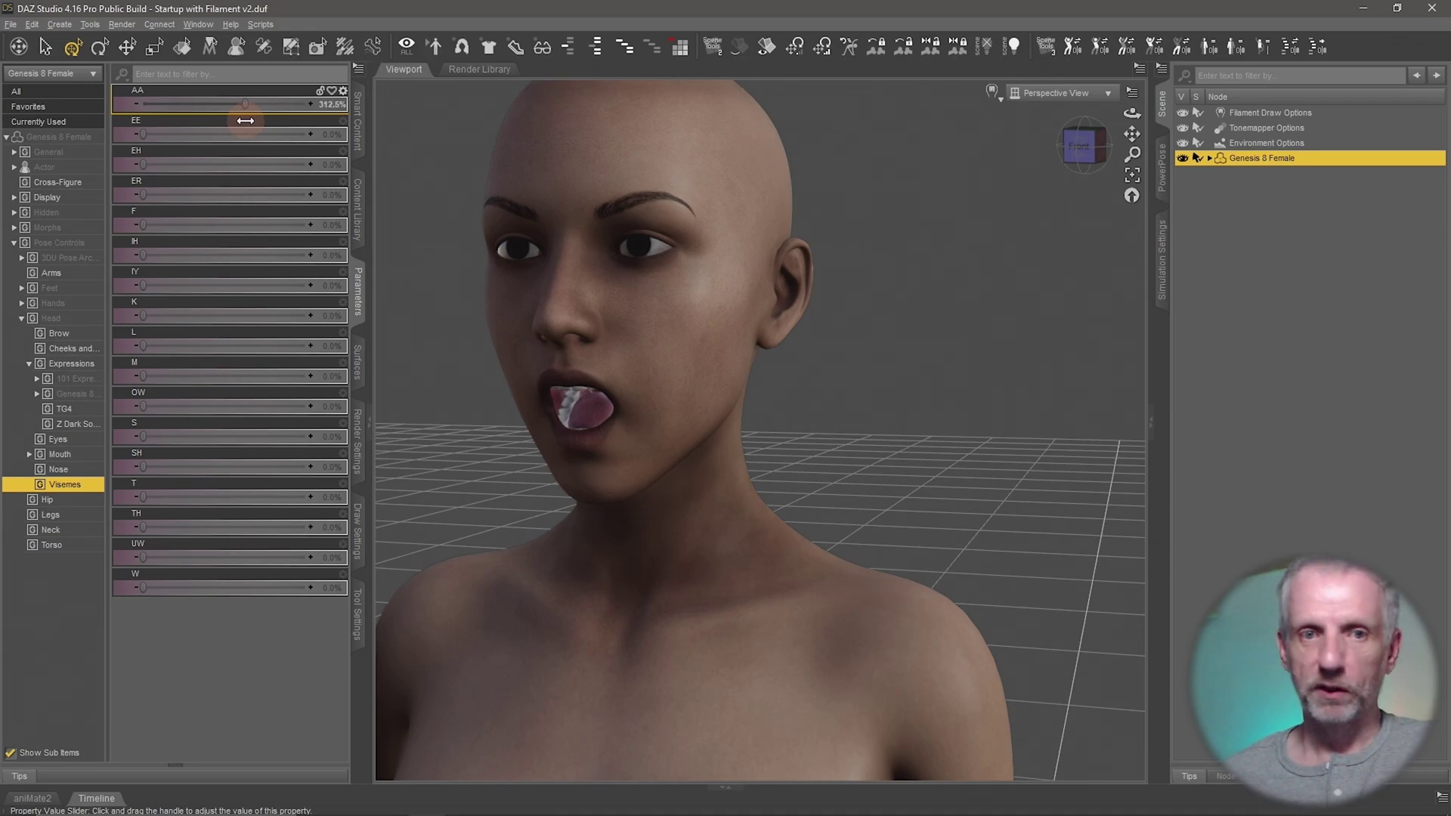
drag(240, 120, 315, 120)
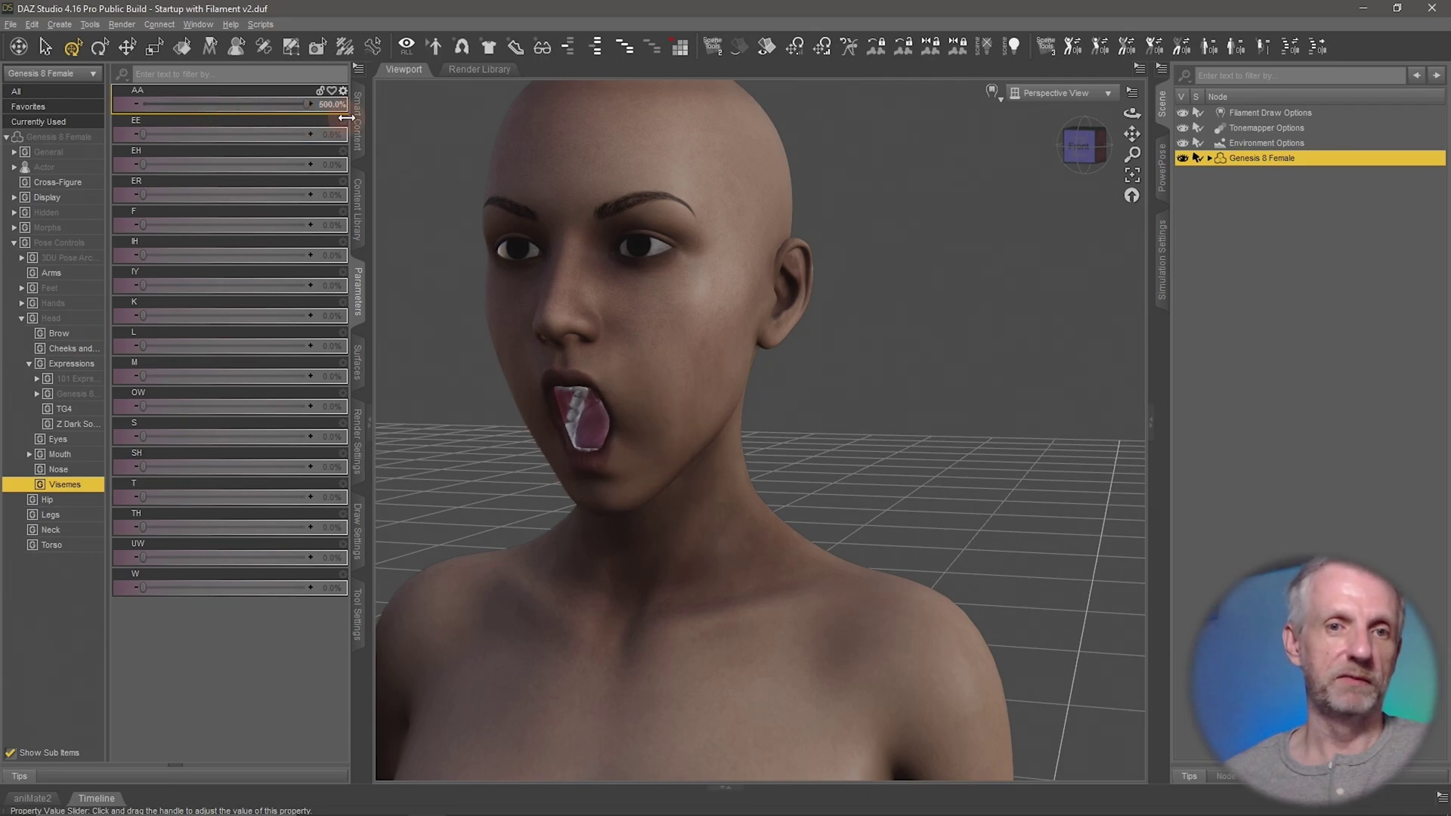
- Set the AA viseme's maximum limit to 300% in its parameter settings and return the dial to 0%
click(342, 90)
click(383, 106)
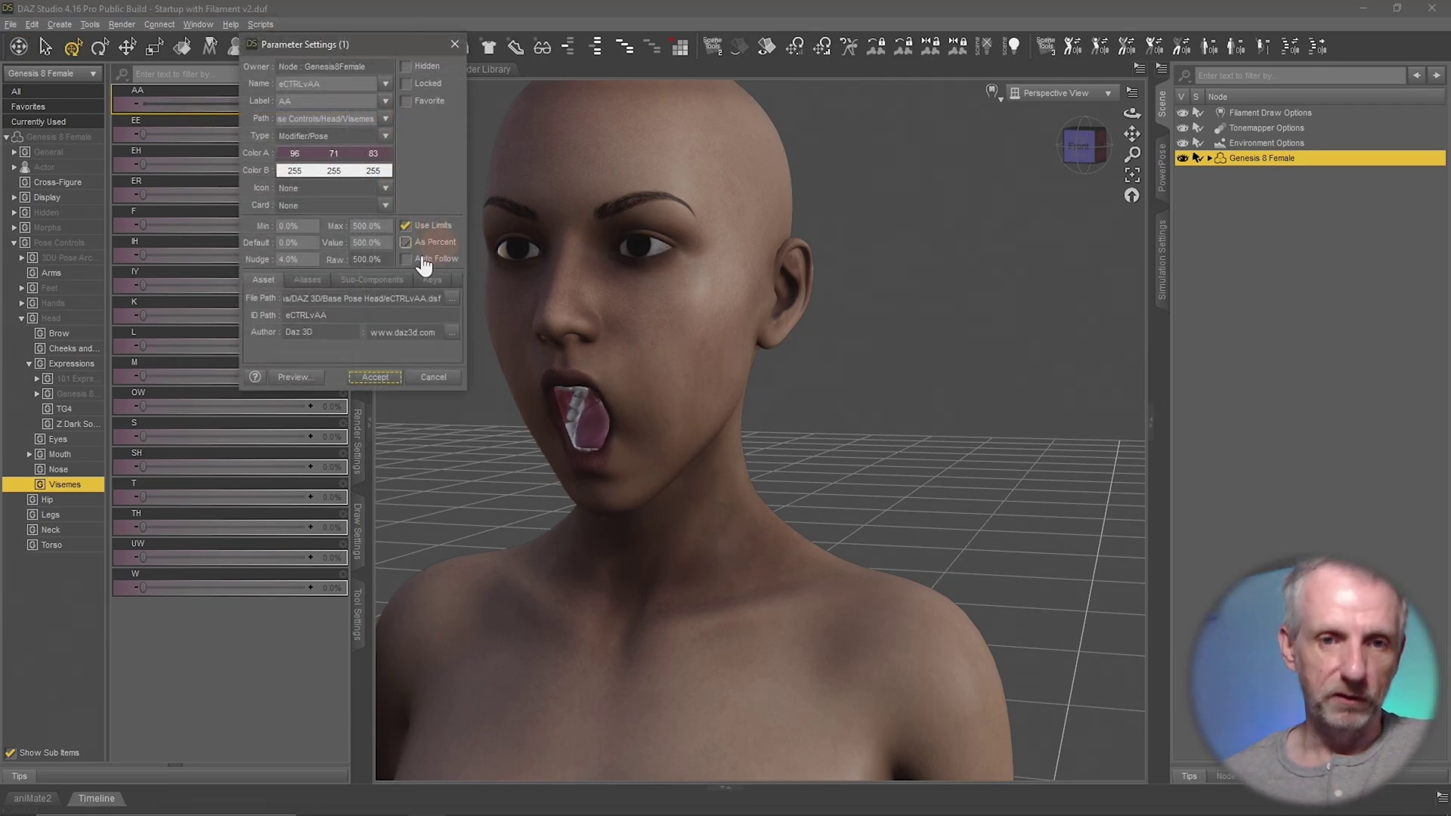
text(30)
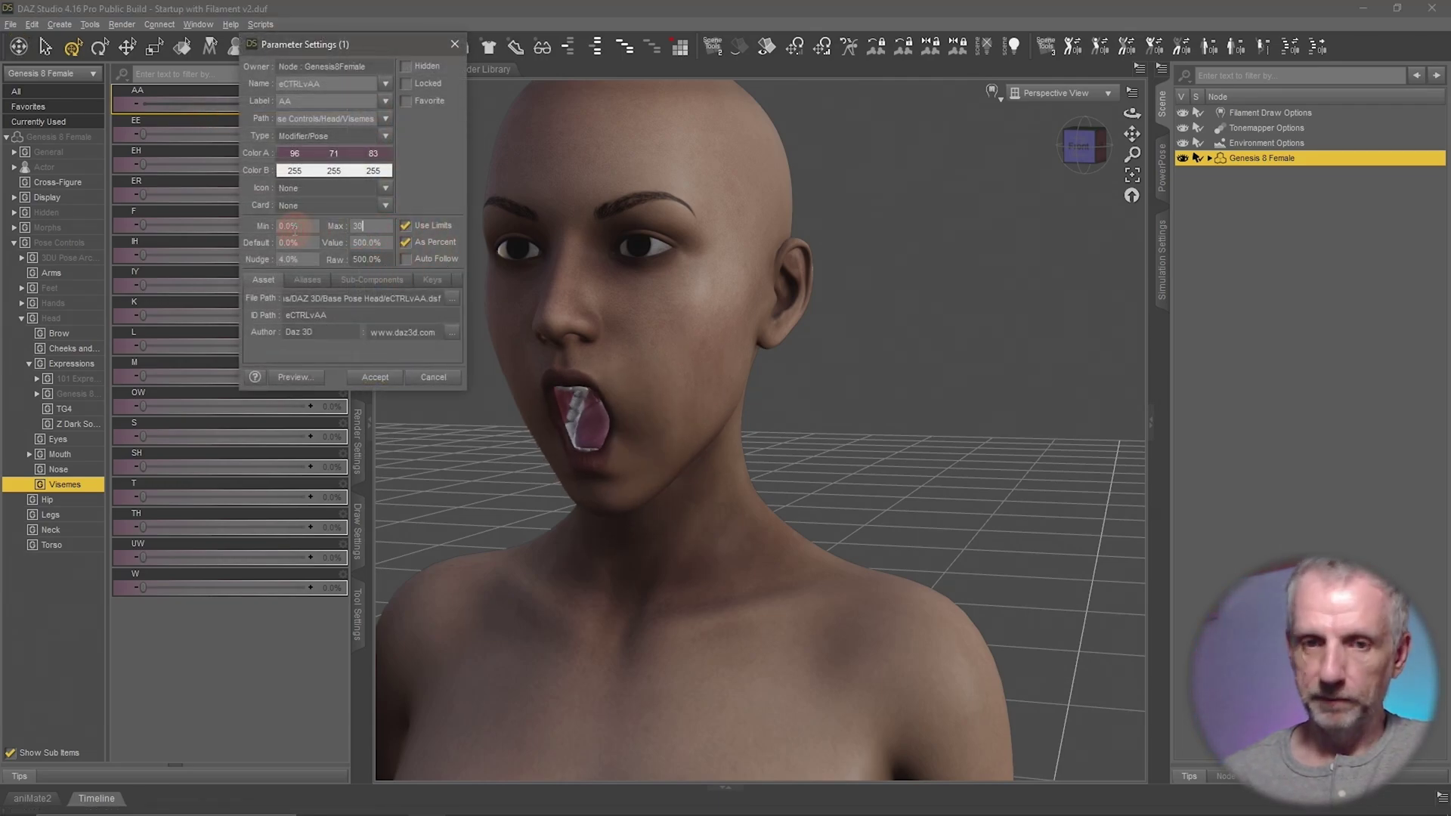
text(0)
key(Return)
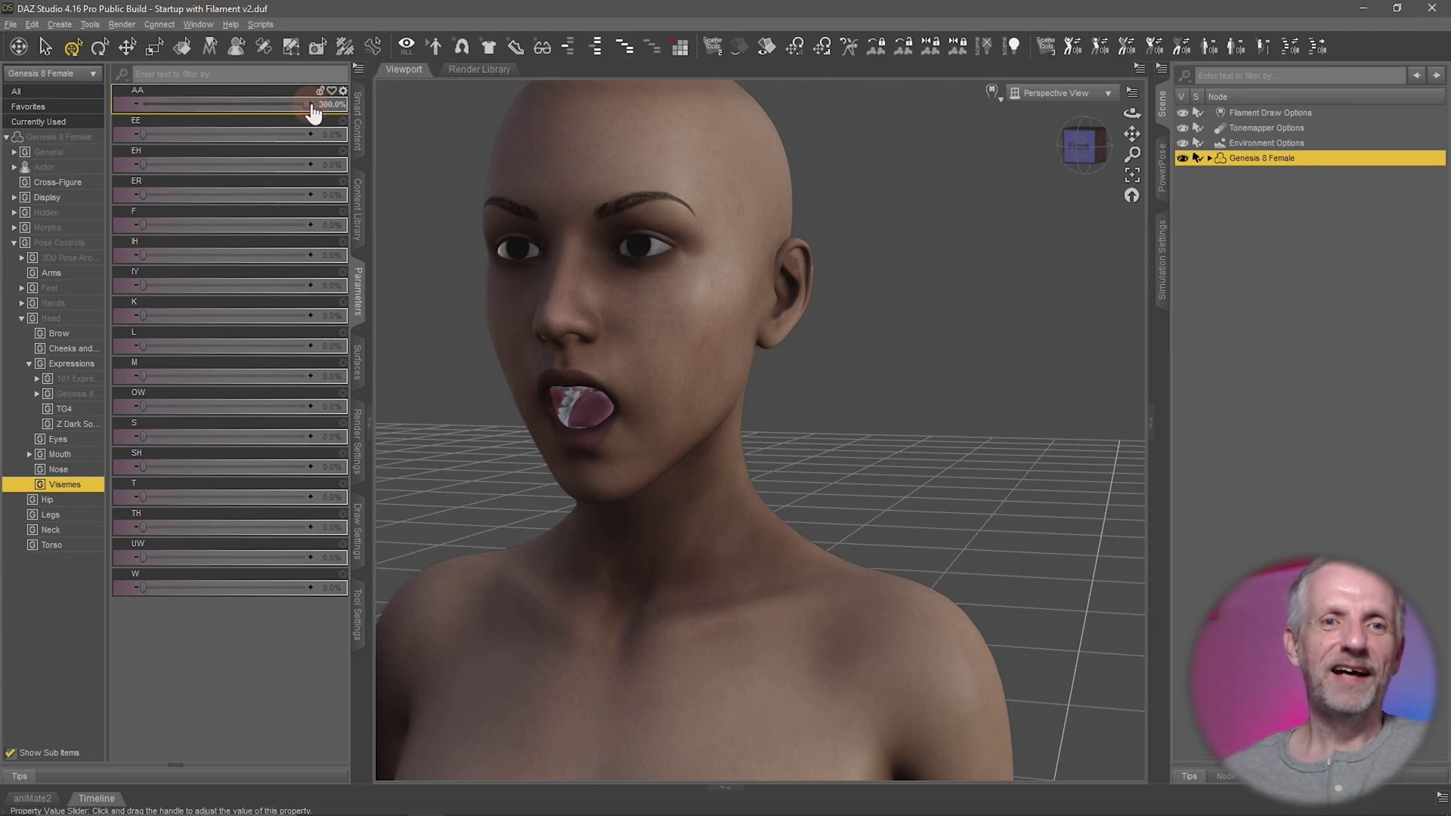
drag(307, 104, 116, 116)
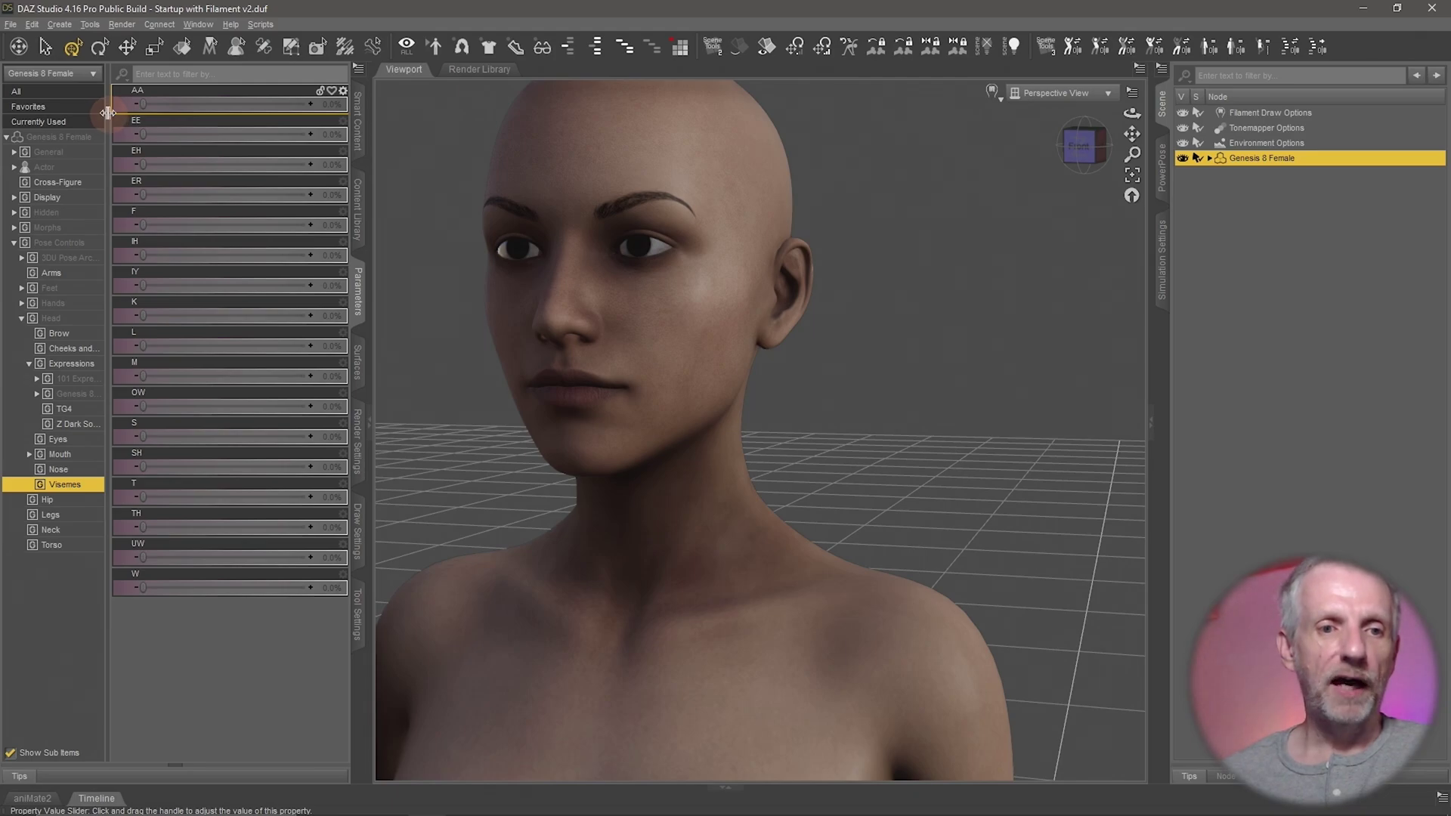
- Filter the head's Expressions parameters by "surp", set Surprised HD to 100% and clear the filter
click(88, 366)
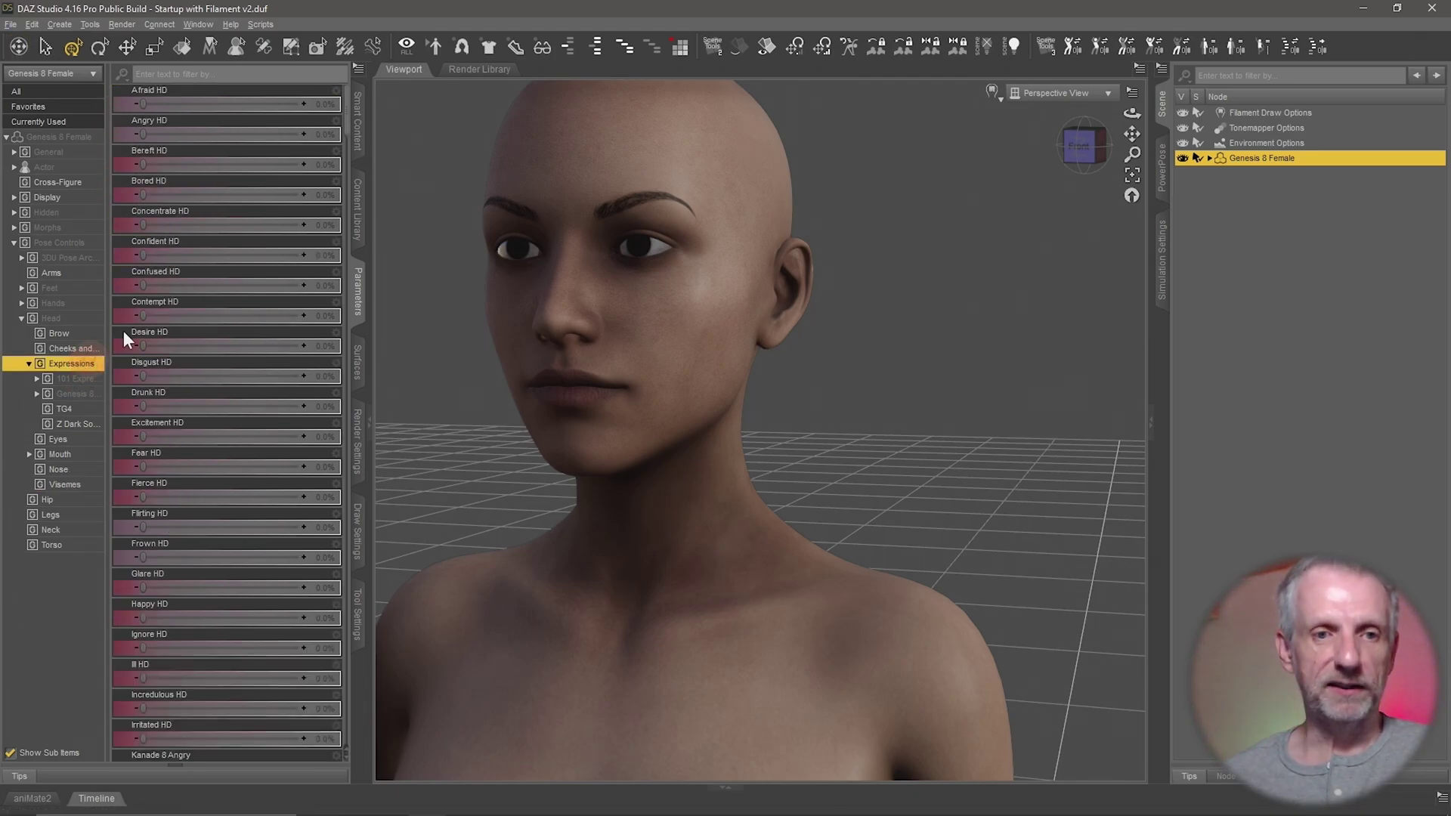
click(255, 73)
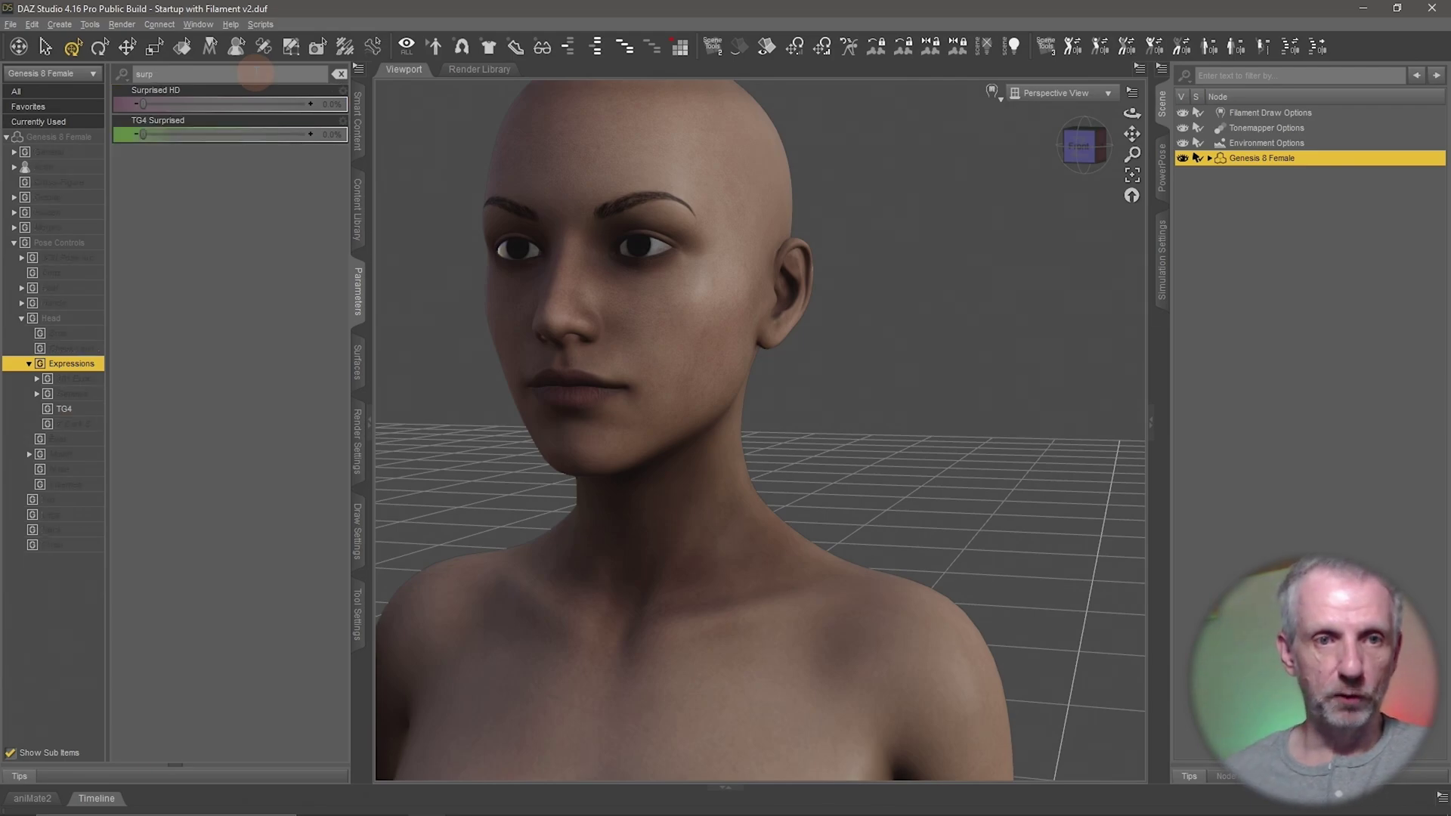
drag(143, 103, 359, 115)
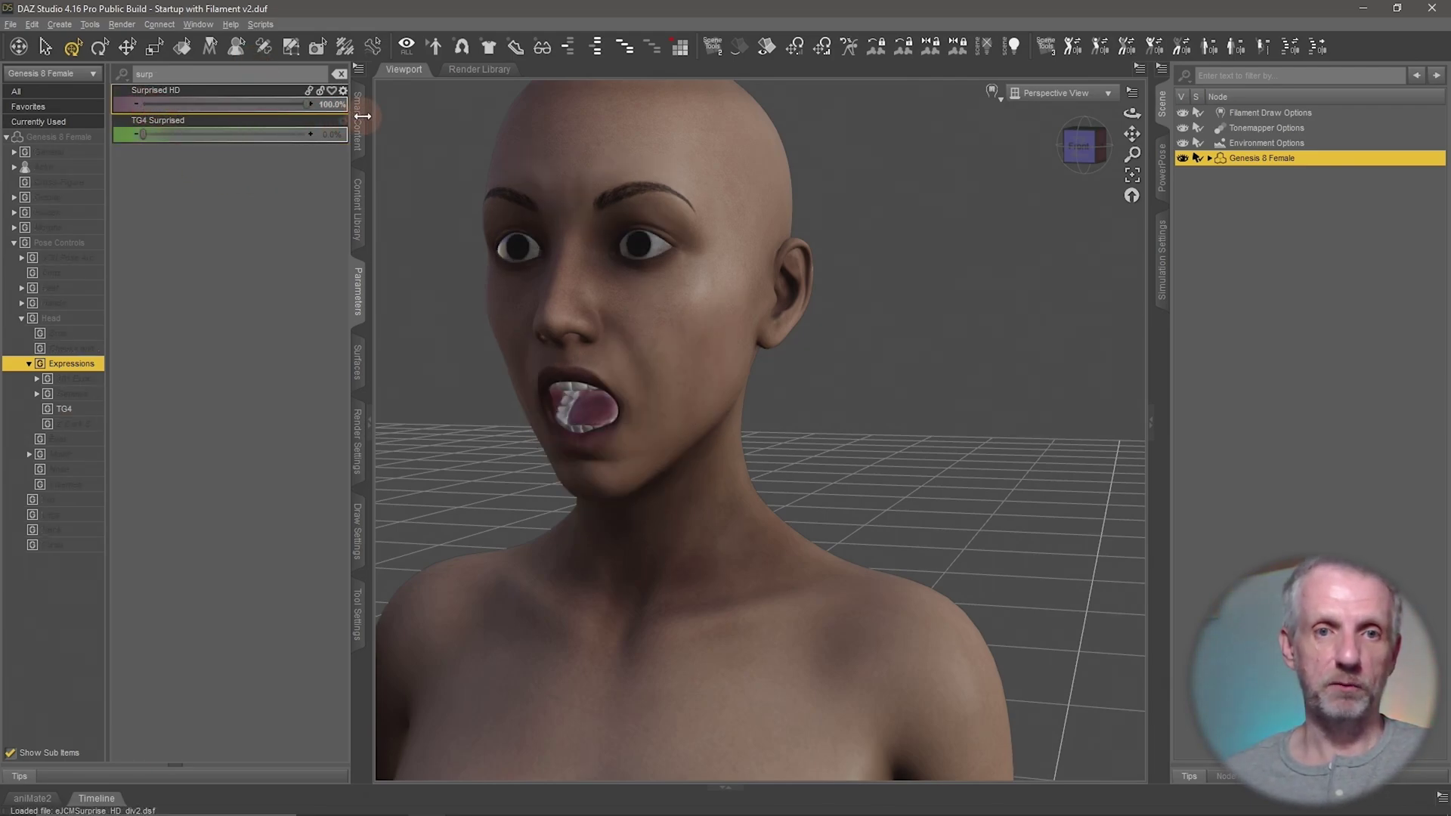
click(340, 73)
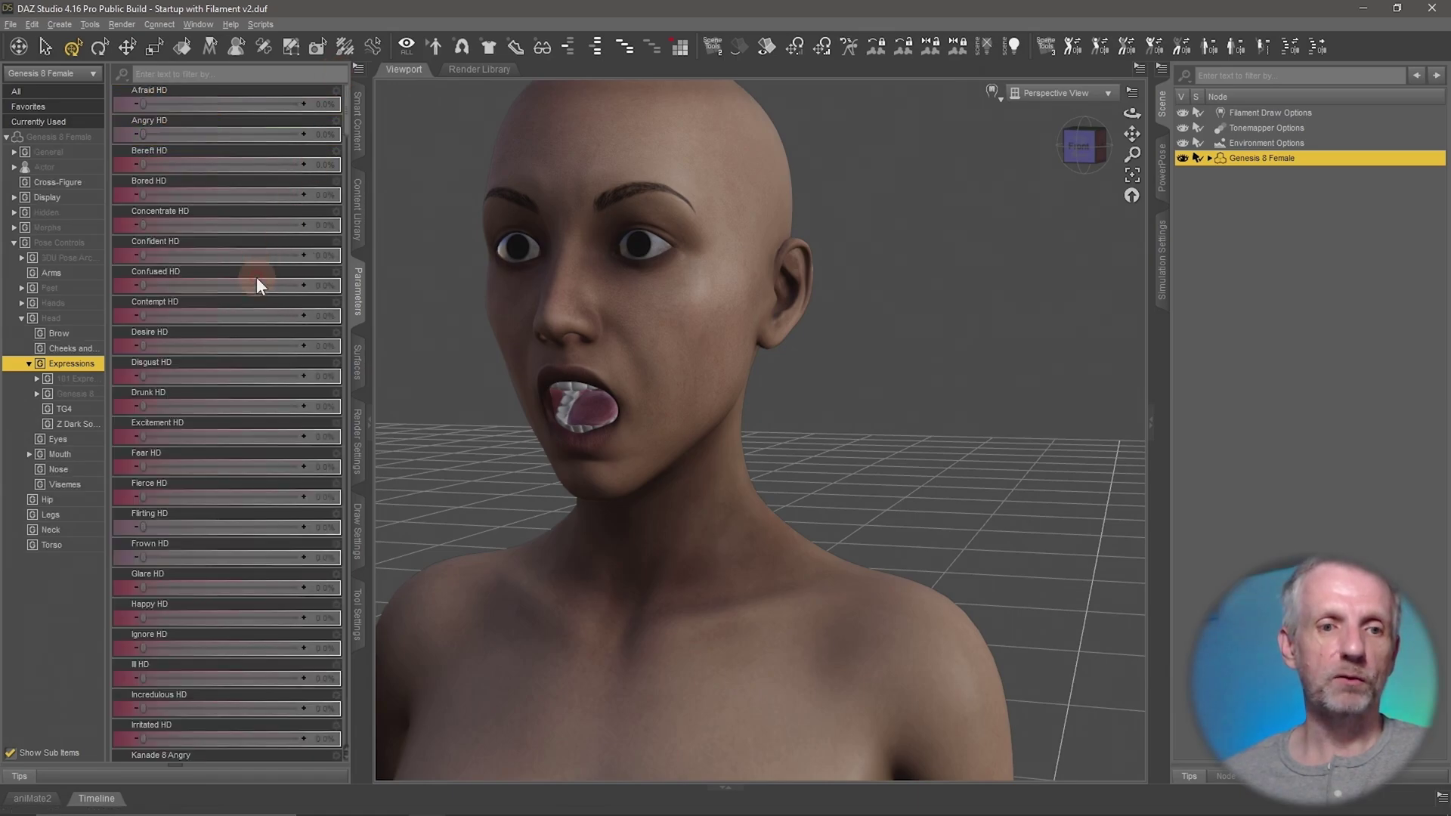
- Try the EE viseme at 50% and the AA viseme on top of the surprised expression, returning both to 0%
click(73, 485)
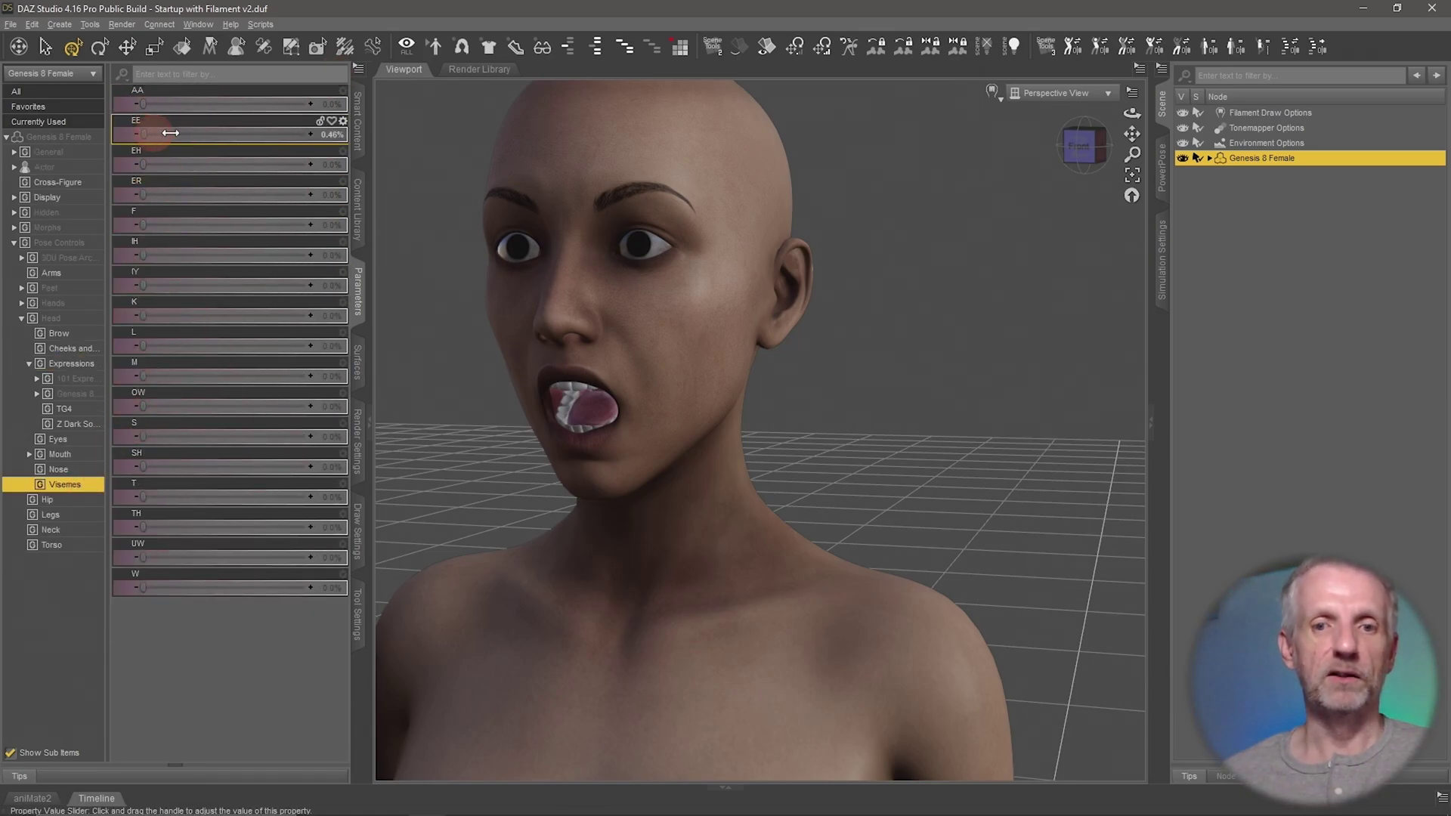
drag(171, 133, 225, 135)
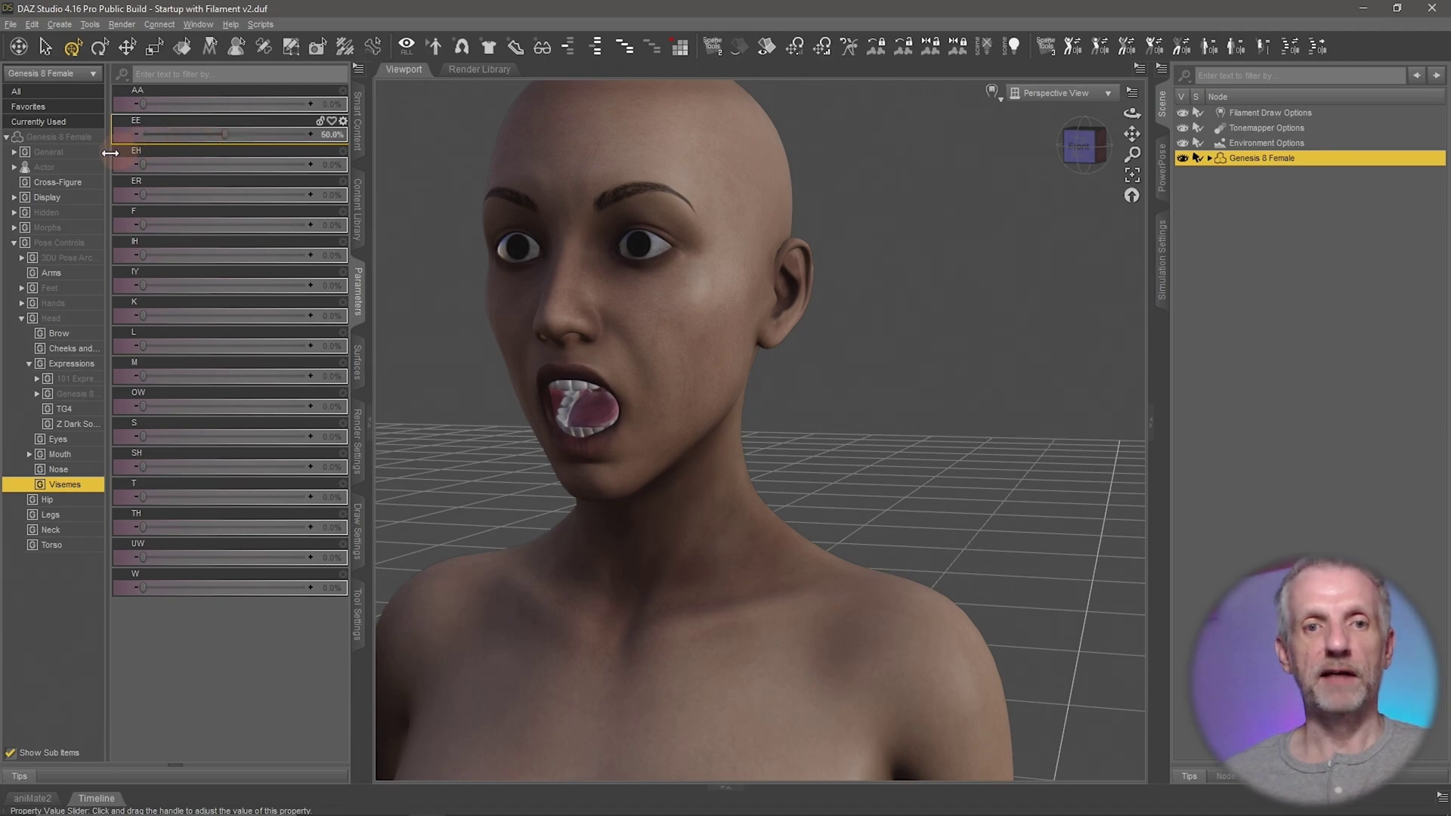
key(ctrl+z)
drag(148, 105, 199, 104)
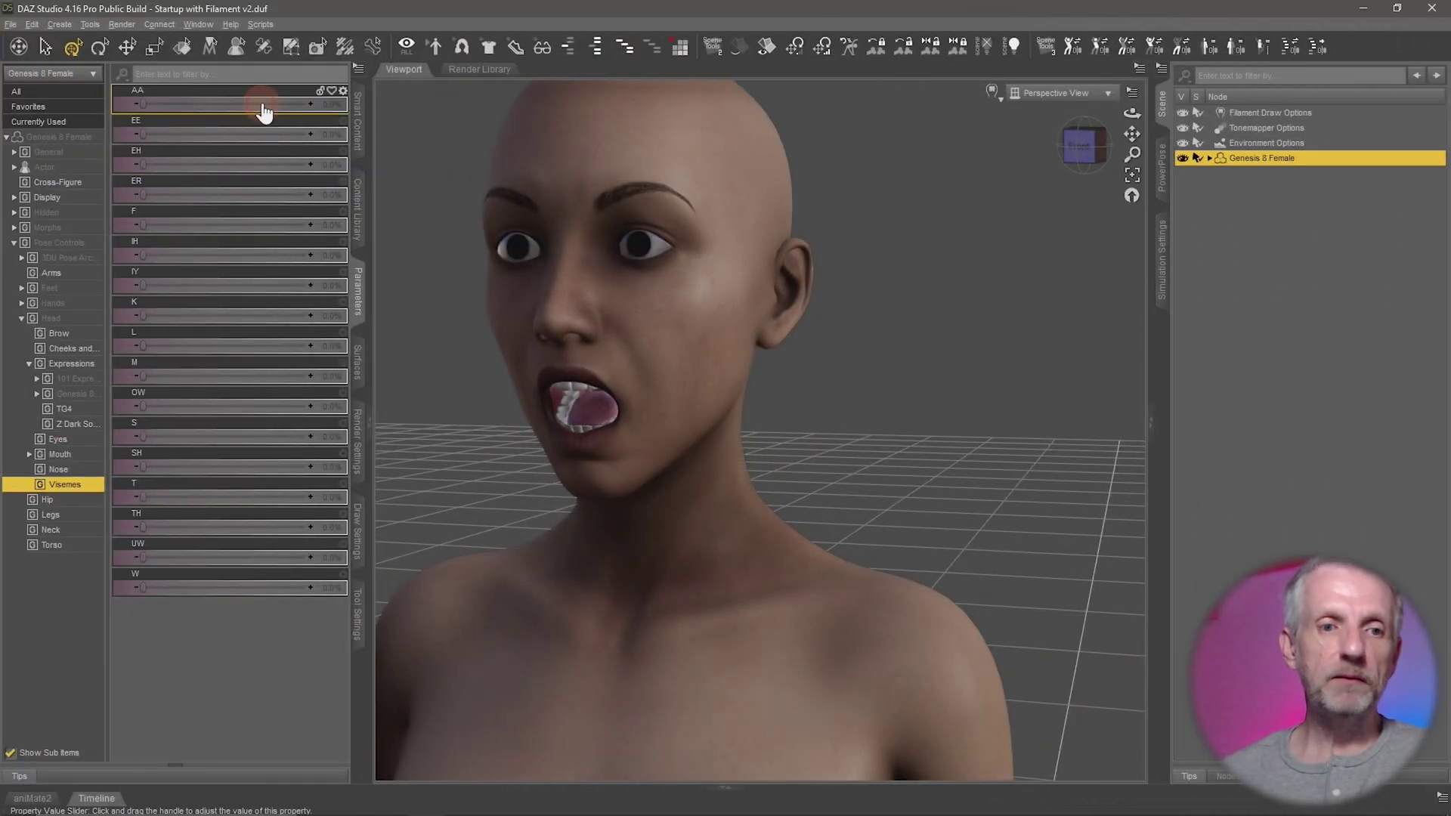
- Show only the figure's currently used parameters and return the Surprised HD expression to 0%
click(68, 364)
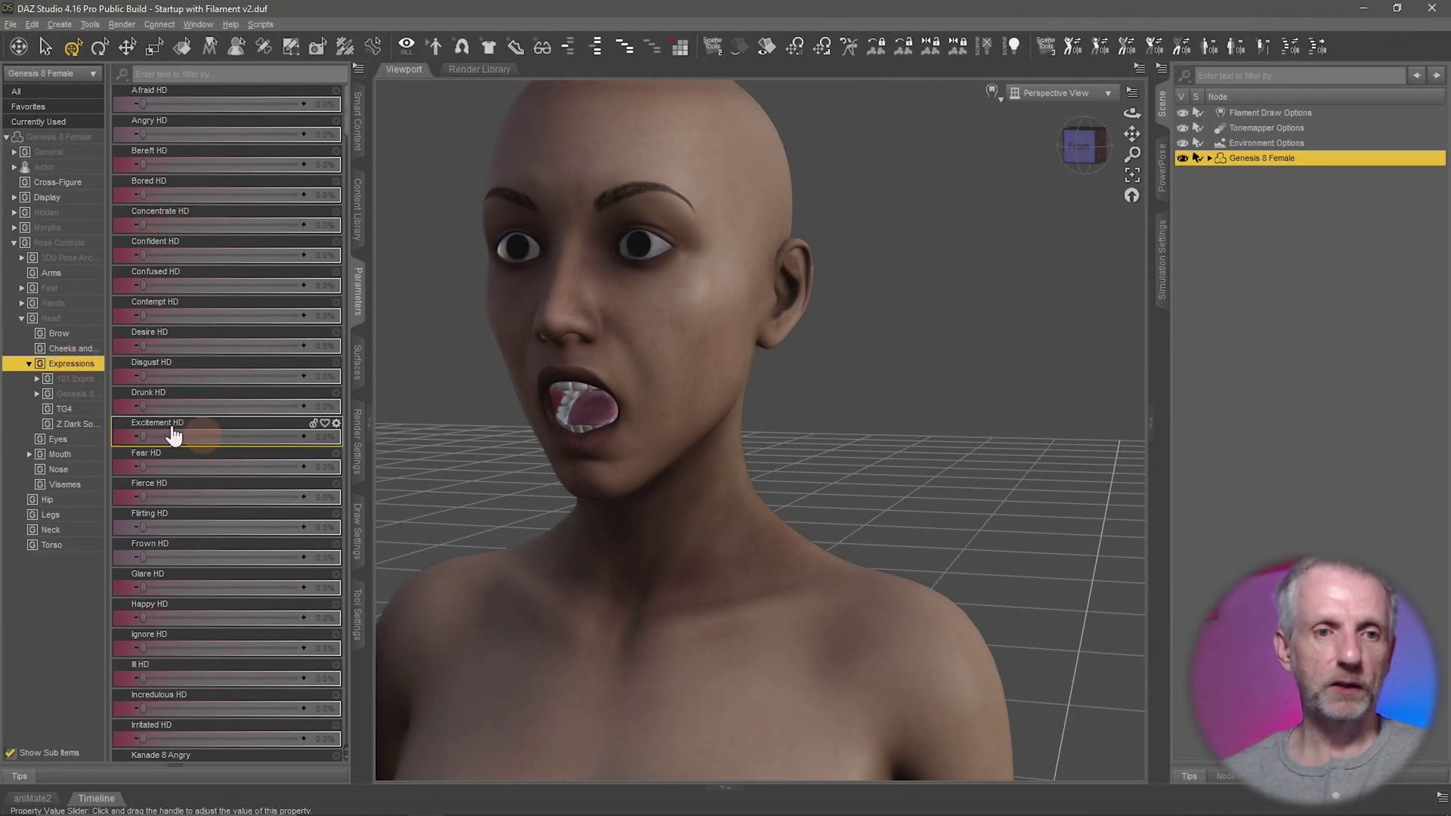
mouse_move(589, 477)
mouse_down()
mouse_move(605, 468)
mouse_move(589, 480)
mouse_up()
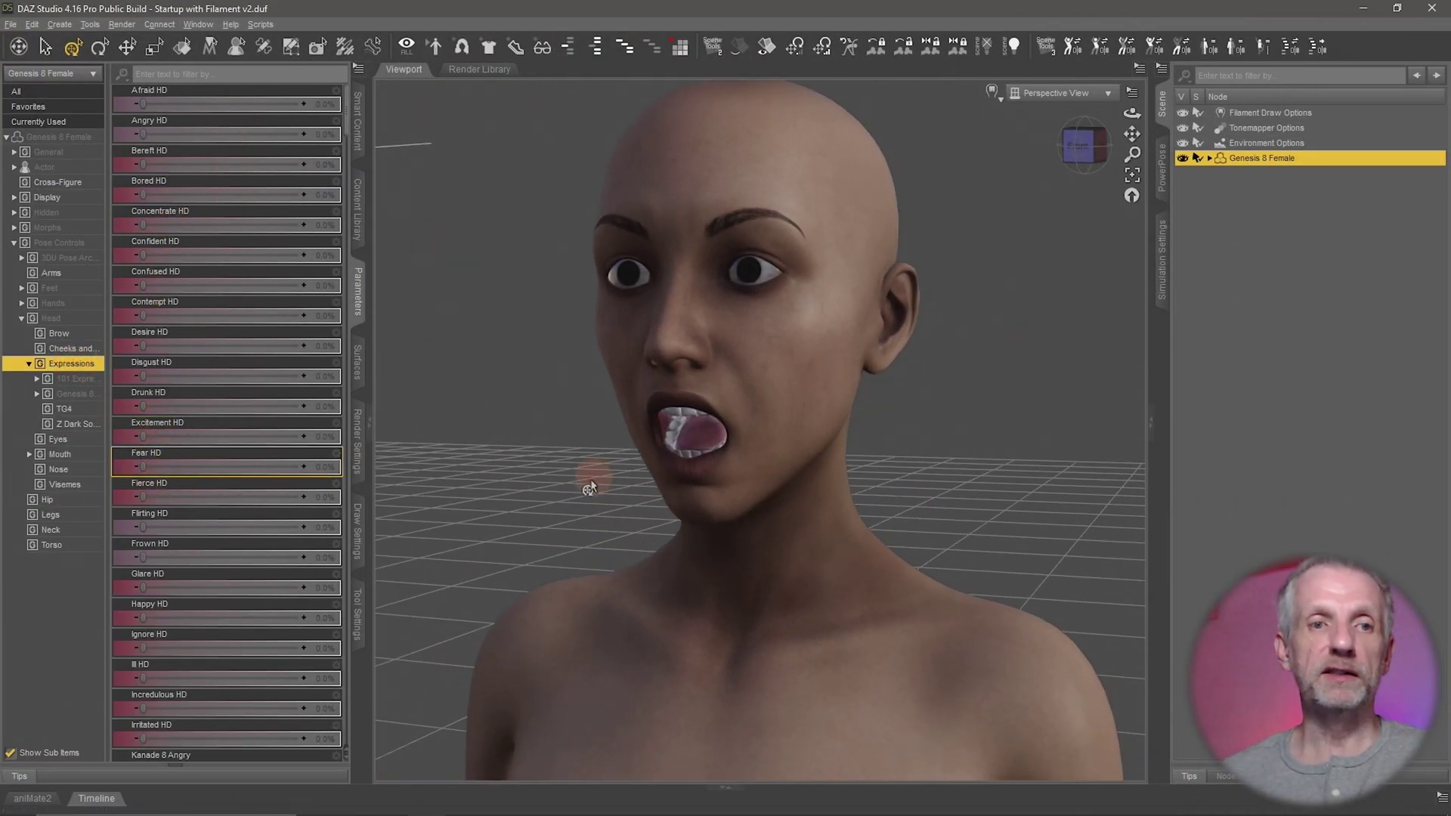
click(73, 124)
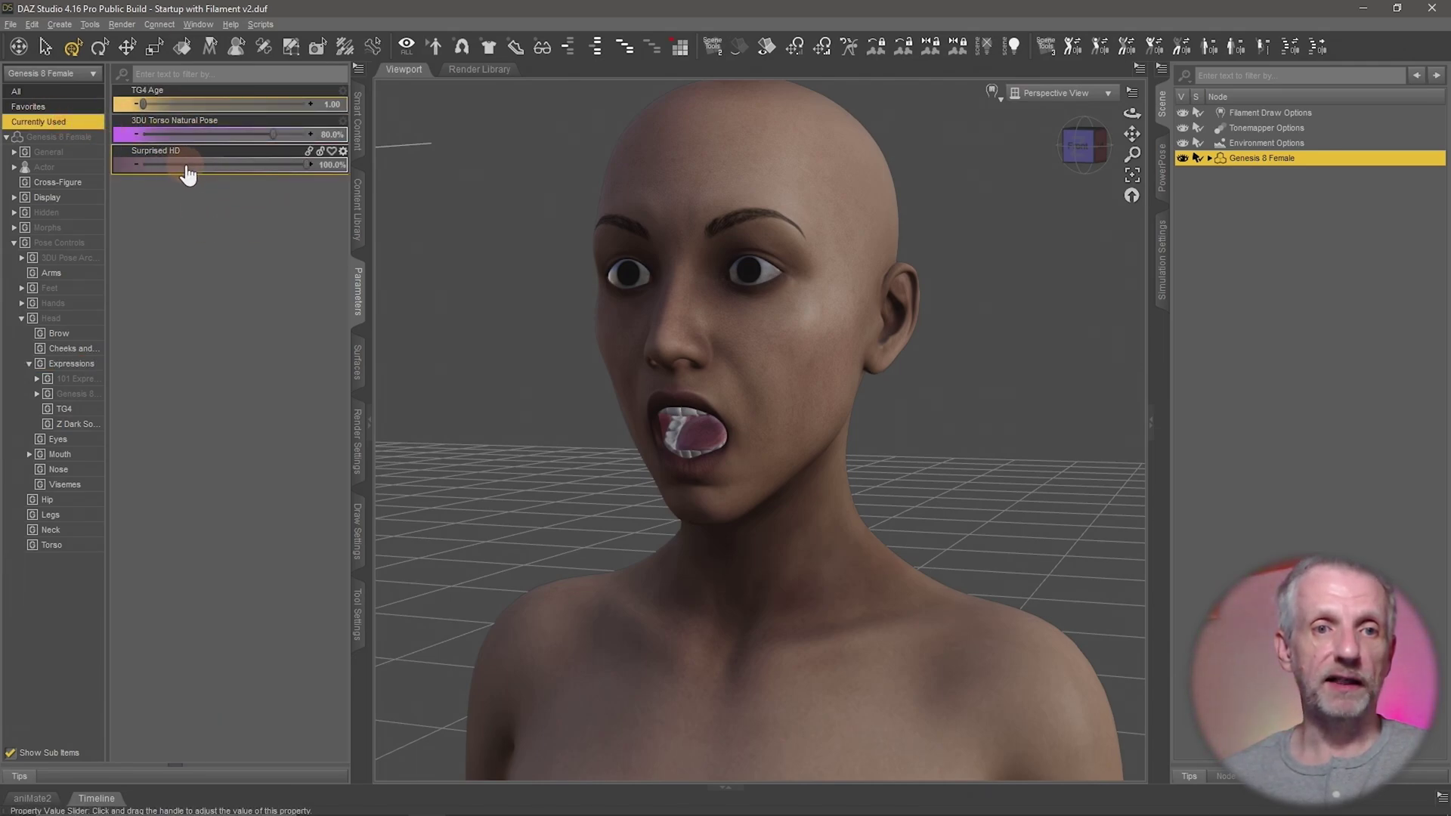
drag(304, 162, 87, 156)
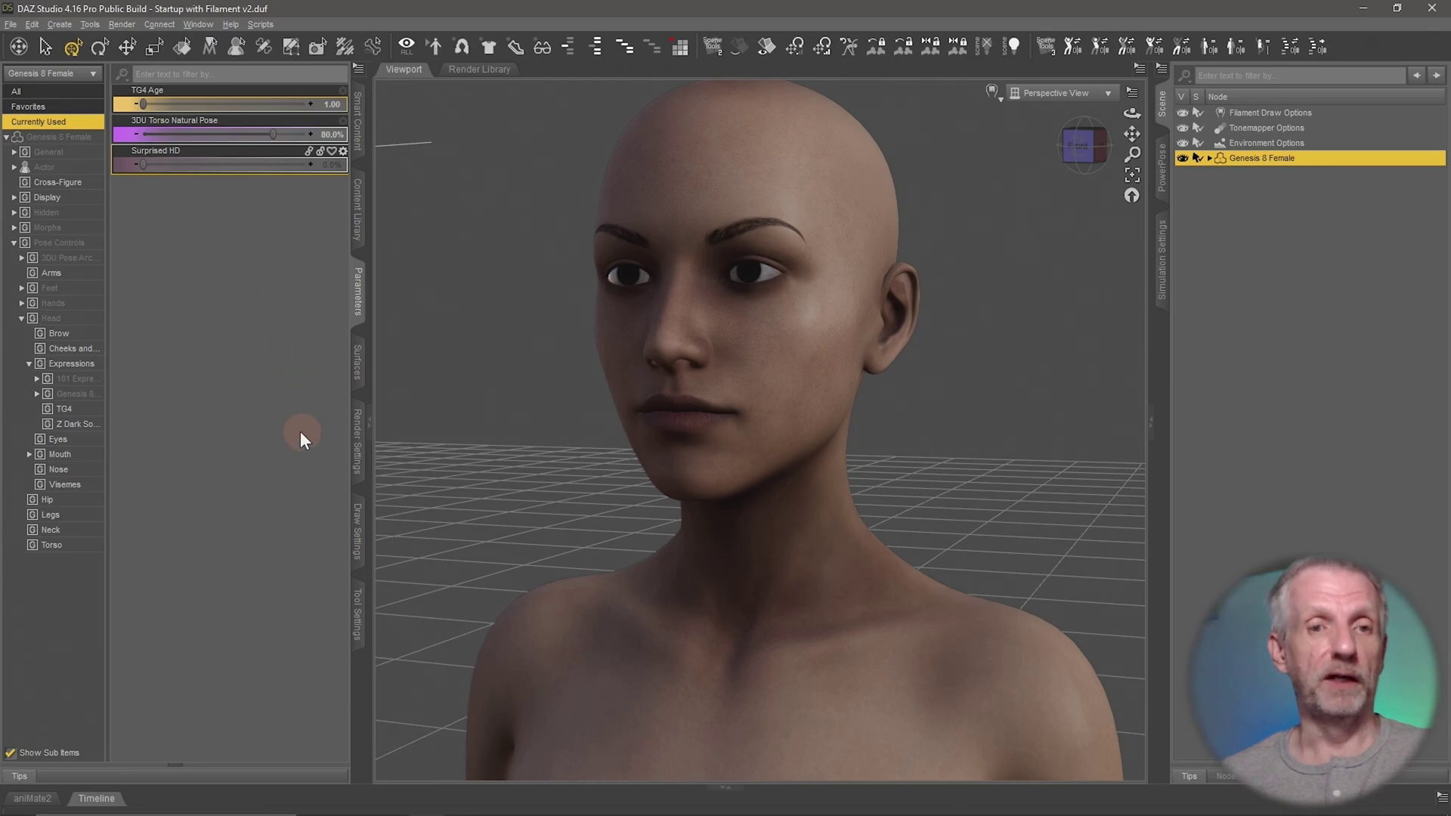
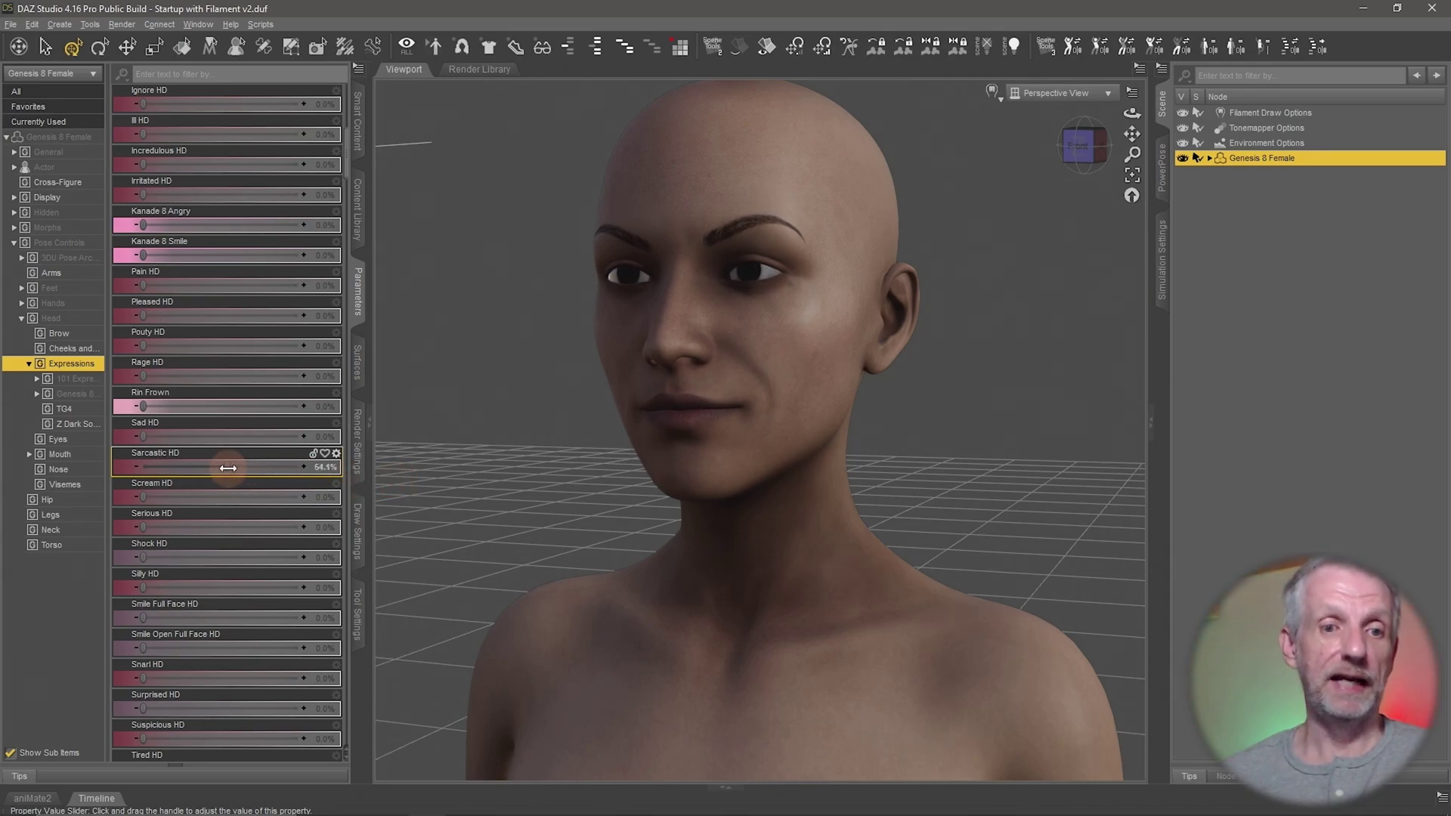
- Blend Sad HD at about 51%, Pleased HD at about 59% and Irritated HD at about 57% with the Sarcastic HD expression
drag(144, 437, 222, 438)
drag(144, 316, 234, 317)
drag(144, 195, 232, 199)
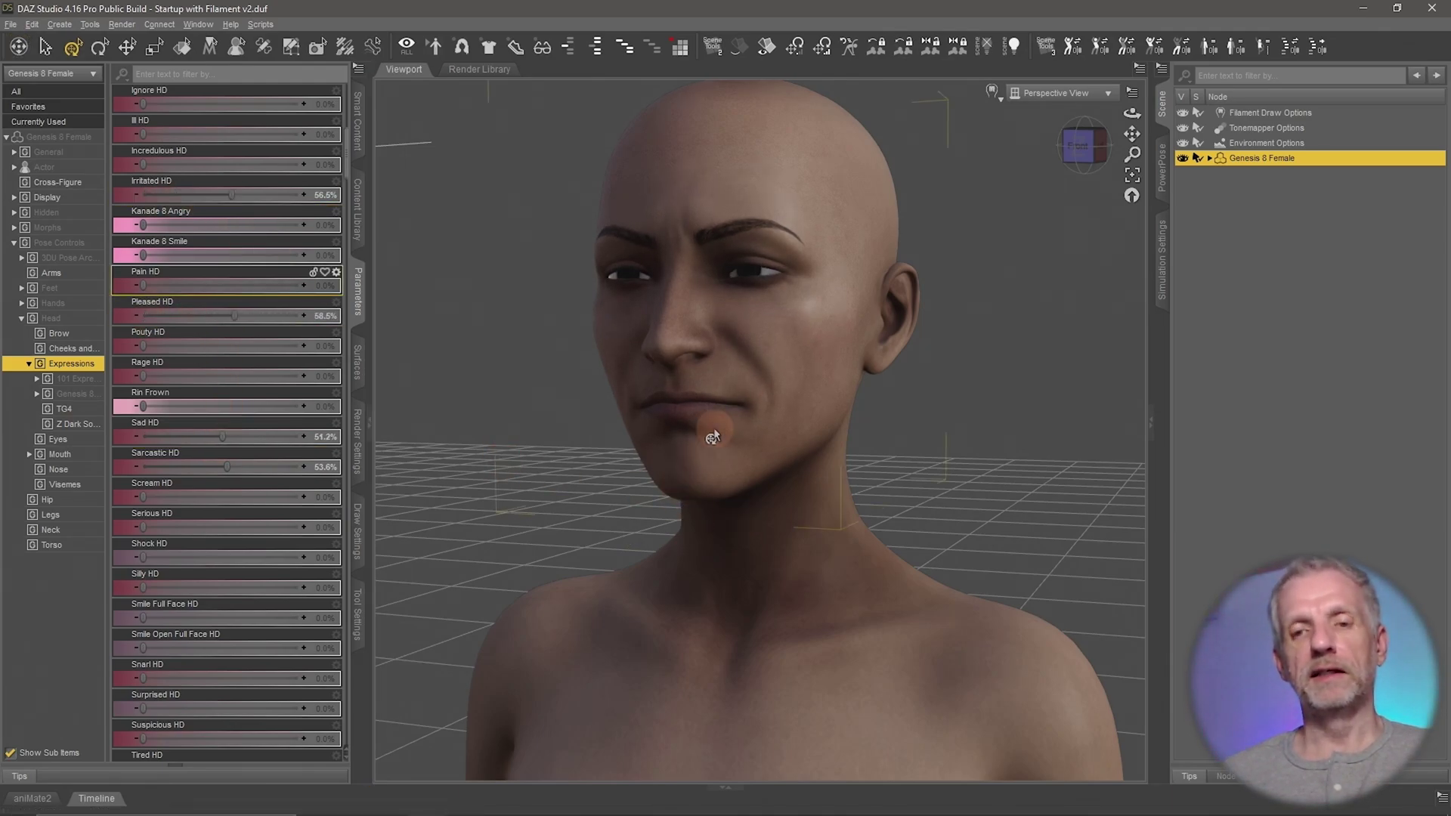
mouse_move(713, 437)
alt+mouse_down()
mouse_move(706, 421)
mouse_move(602, 431)
mouse_move(748, 446)
mouse_move(692, 424)
alt+mouse_up()
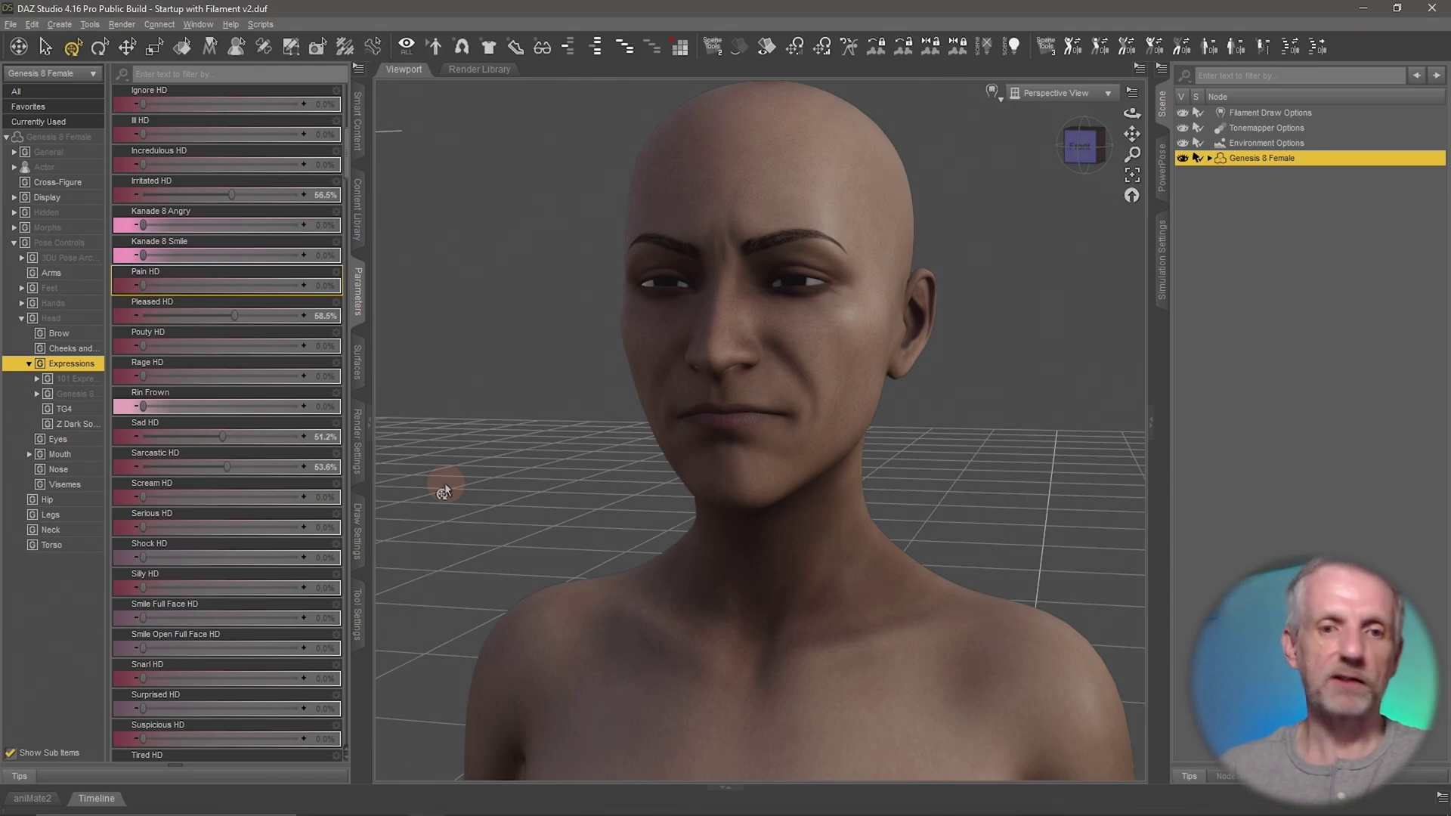
- Reset the Sarcastic HD, Sad HD, Pleased HD and Irritated HD expression dials to 0%
click(259, 475)
click(276, 446)
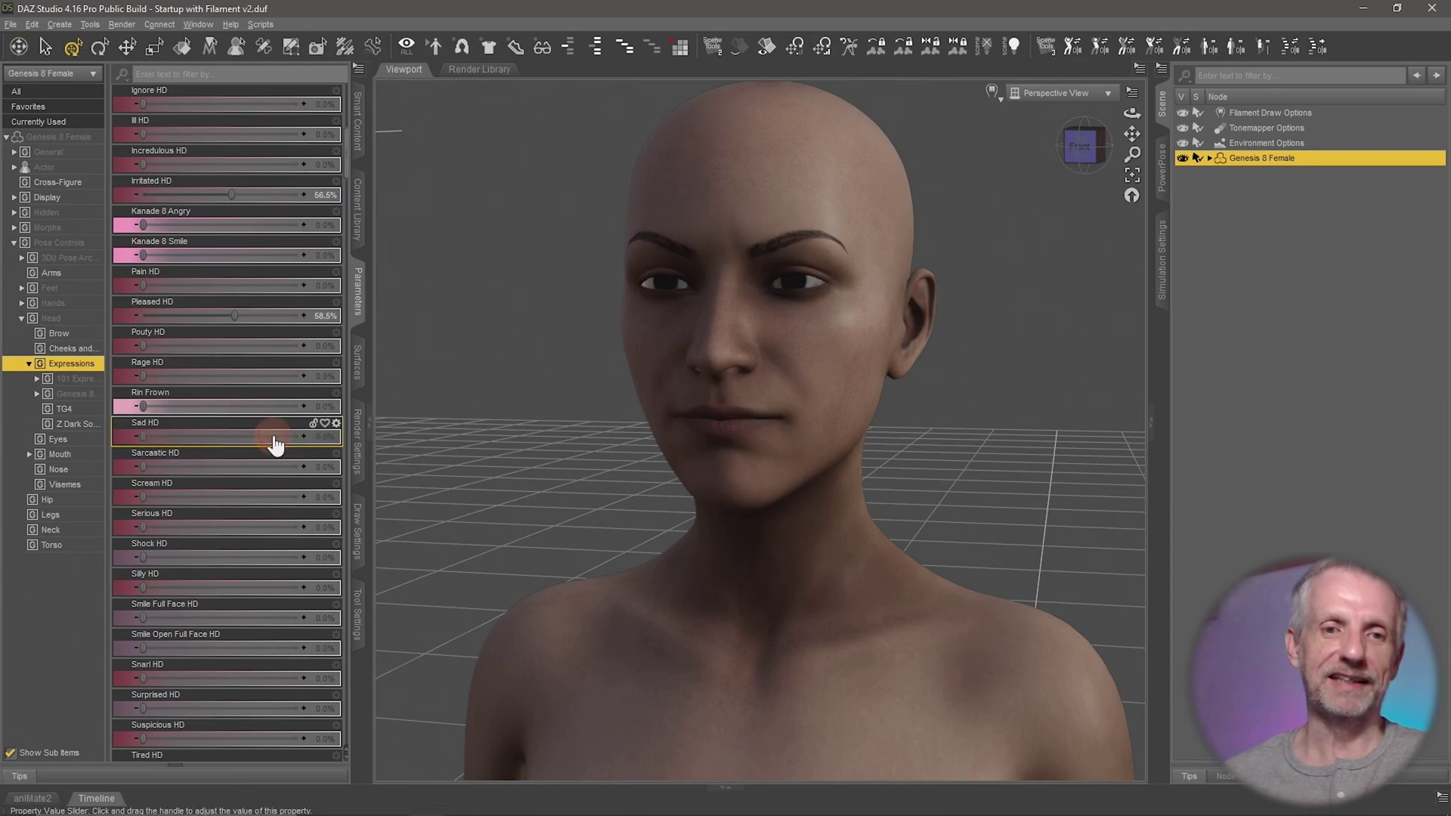
click(281, 318)
click(281, 198)
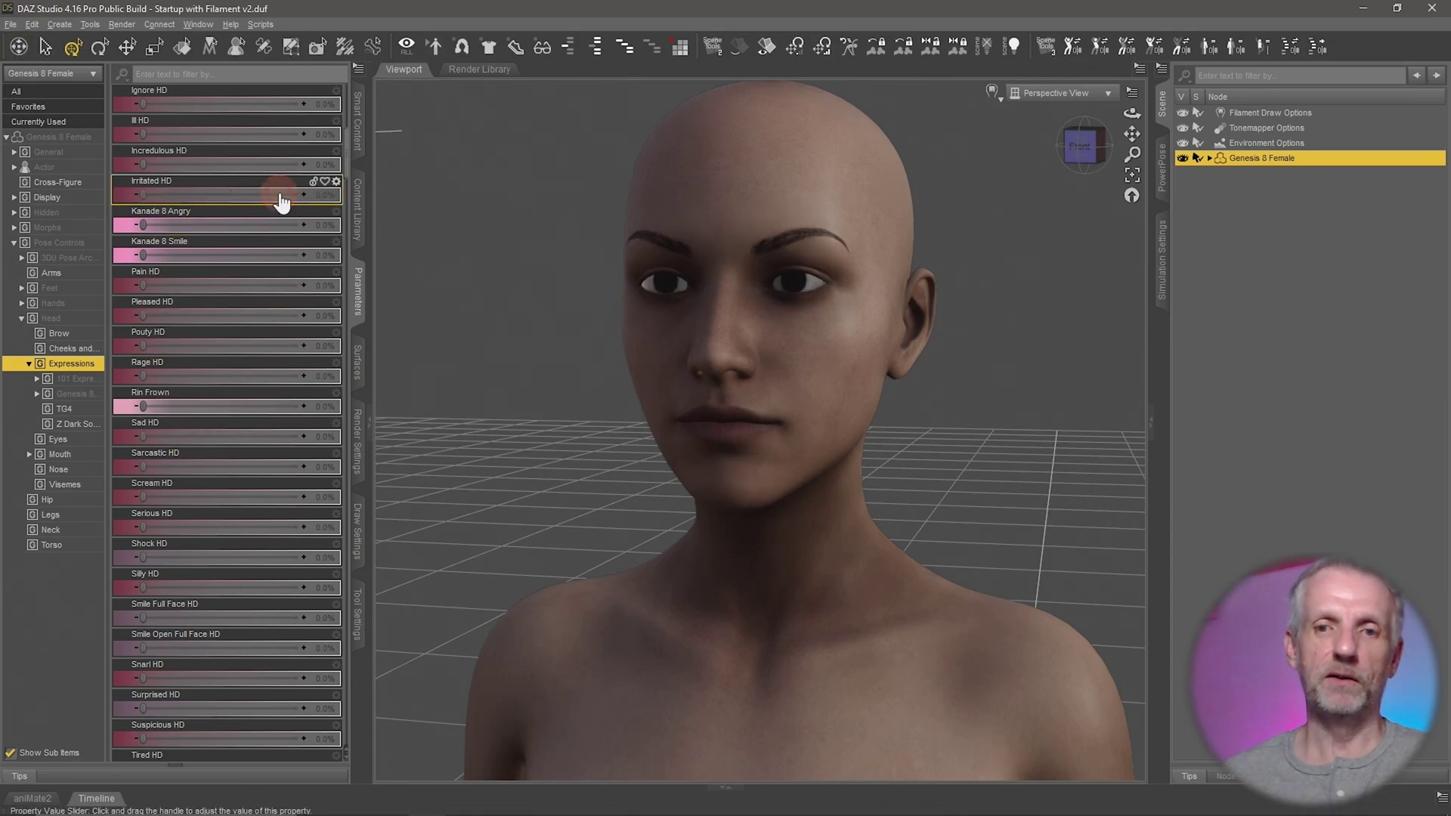
click(577, 424)
alt+drag(787, 457, 787, 486)
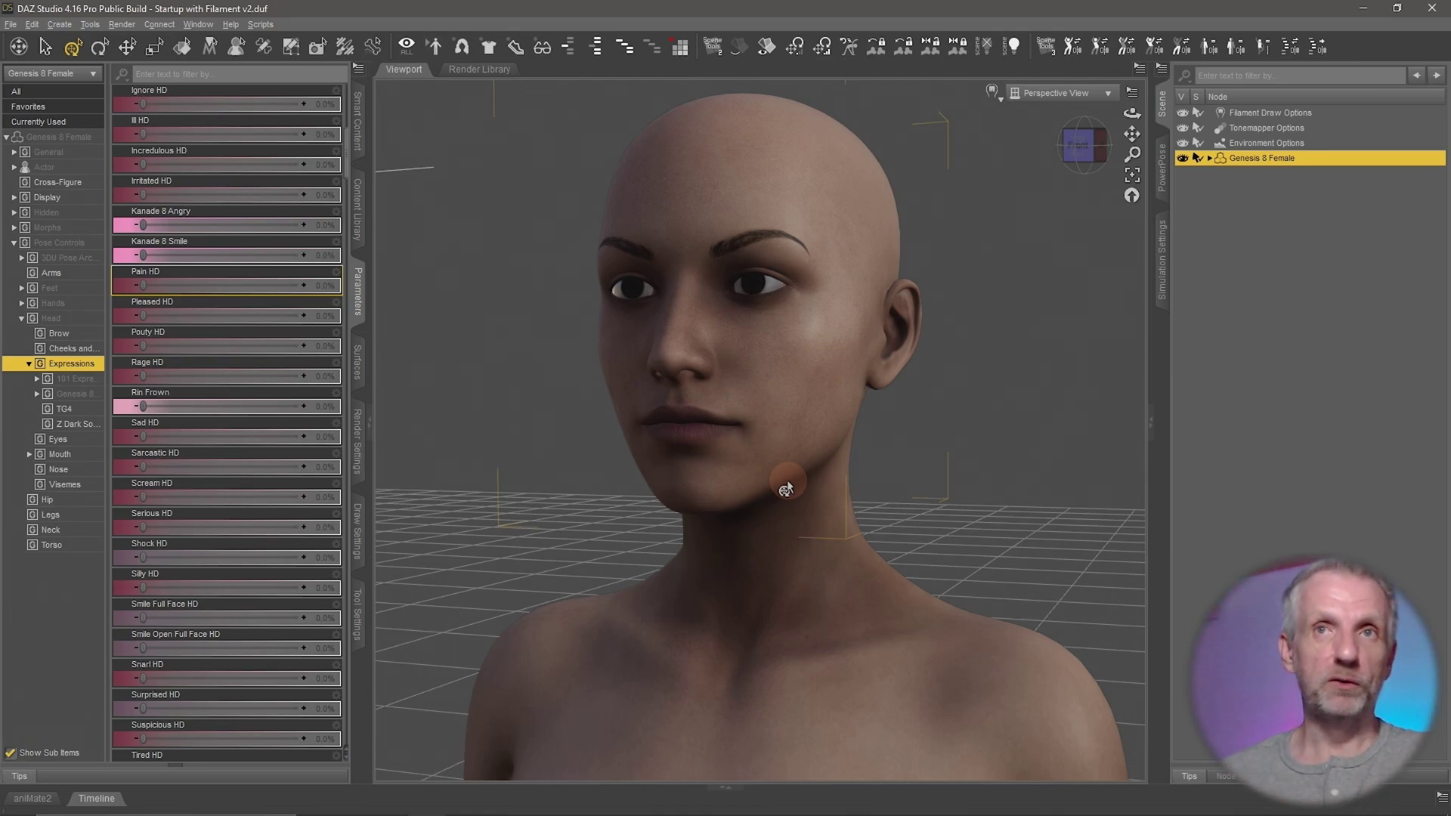
- Add the Puppeteer pane to the pane group that holds the Scene and PowerPose panes
click(199, 23)
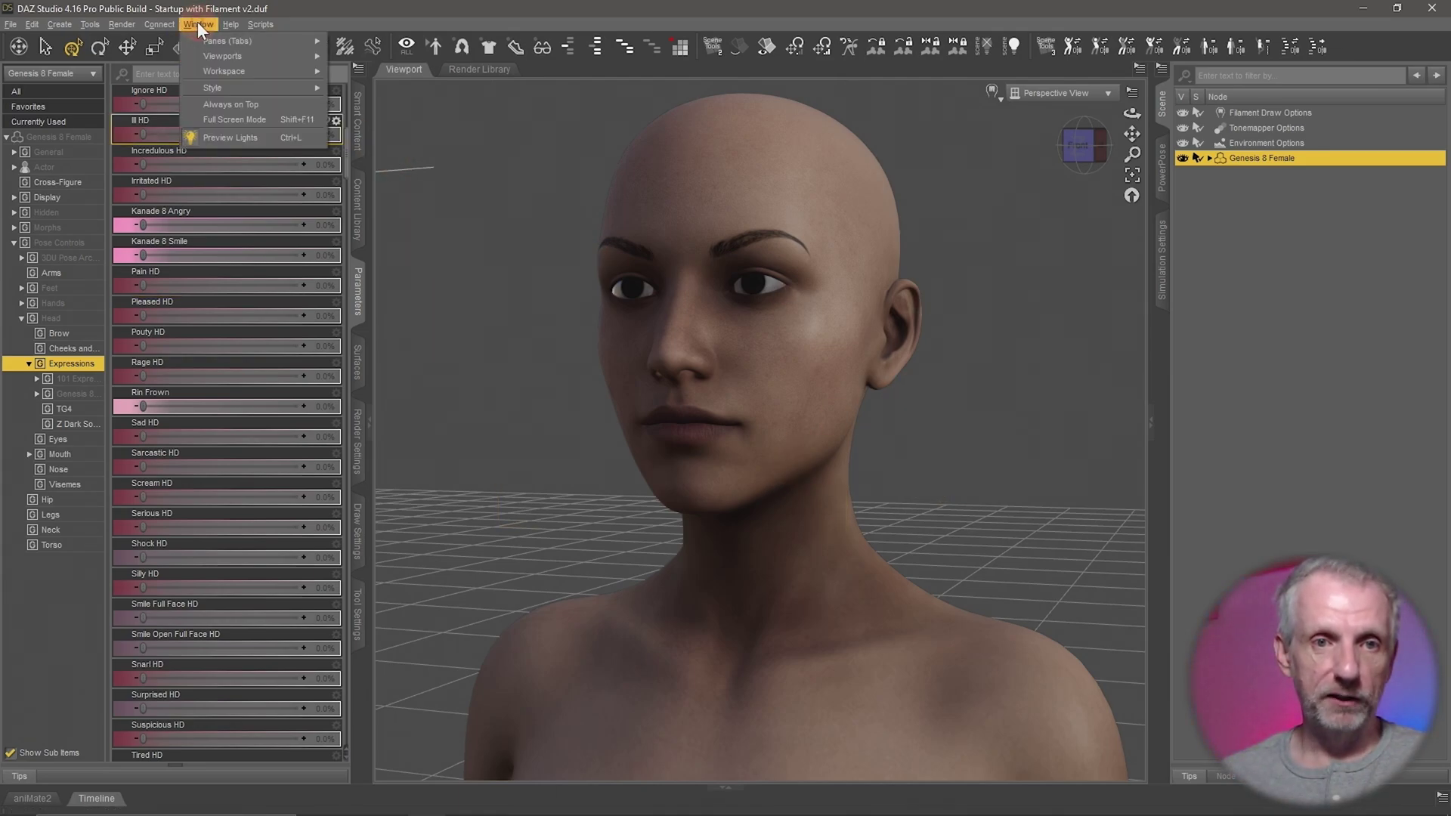
right_click(1162, 335)
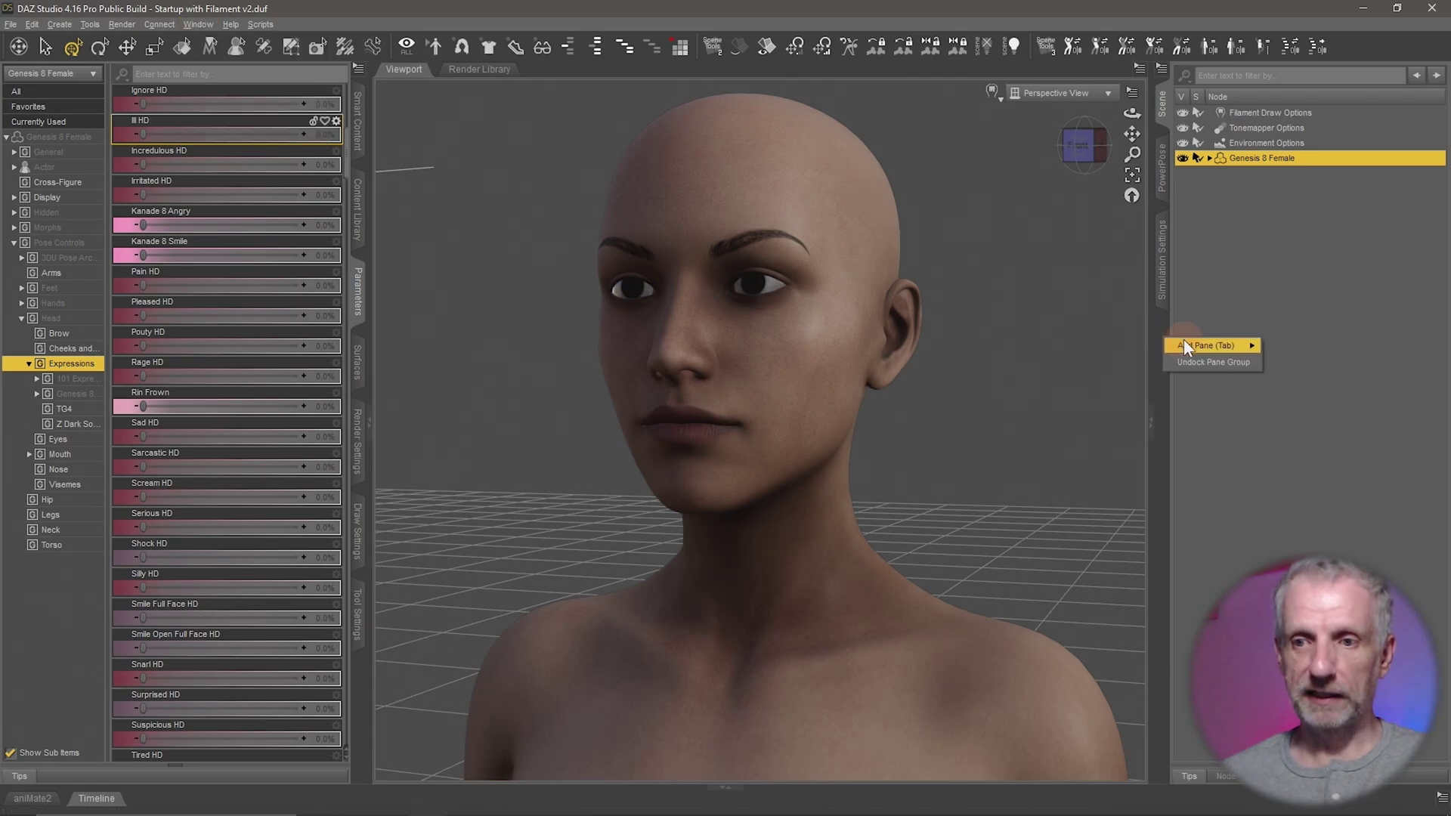
mouse_move(1184, 342)
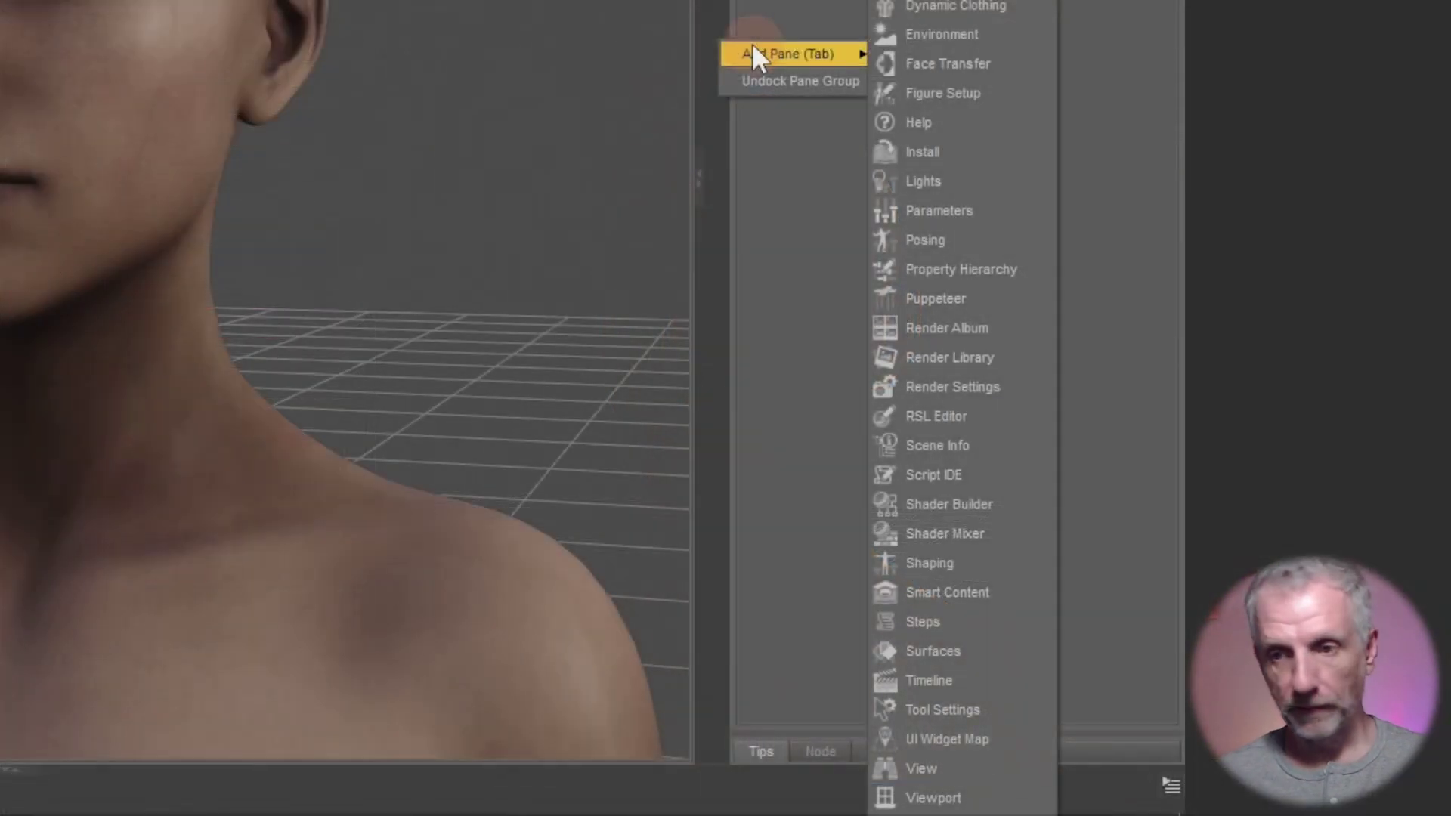
click(987, 301)
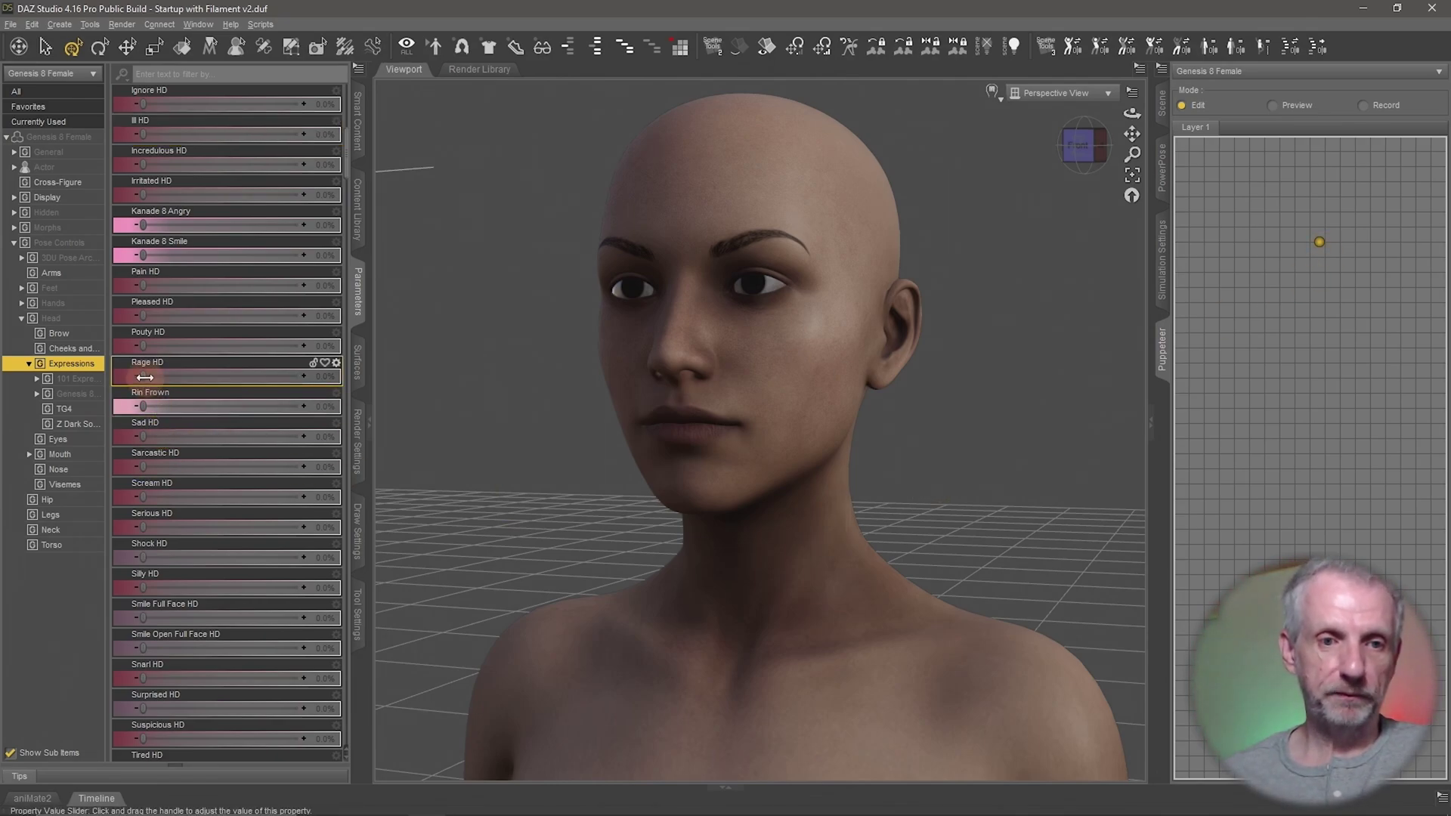
- Set the Rage HD, Pleased HD and Pain HD expressions to 100% each
drag(143, 376, 363, 386)
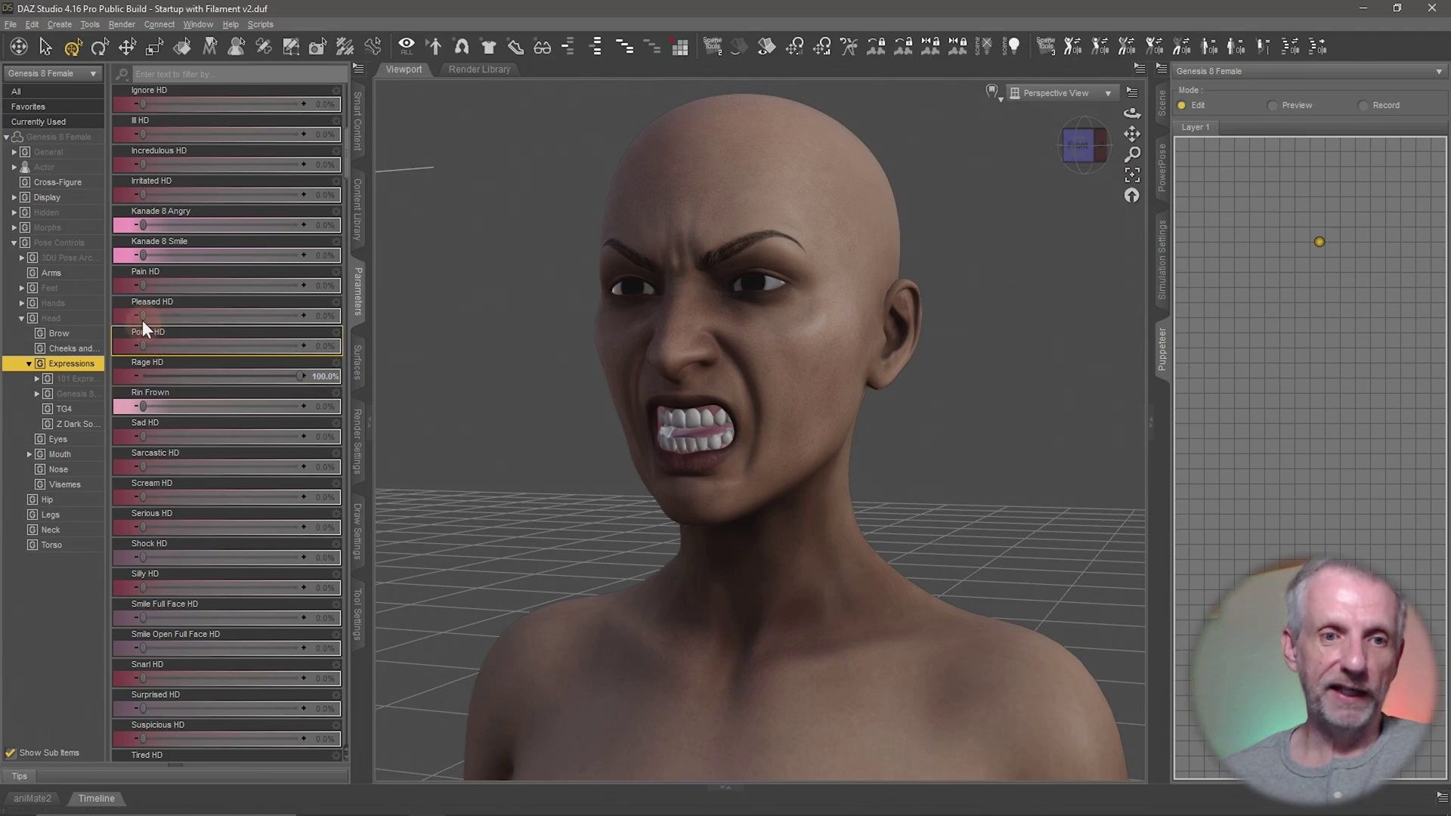
drag(143, 316, 313, 318)
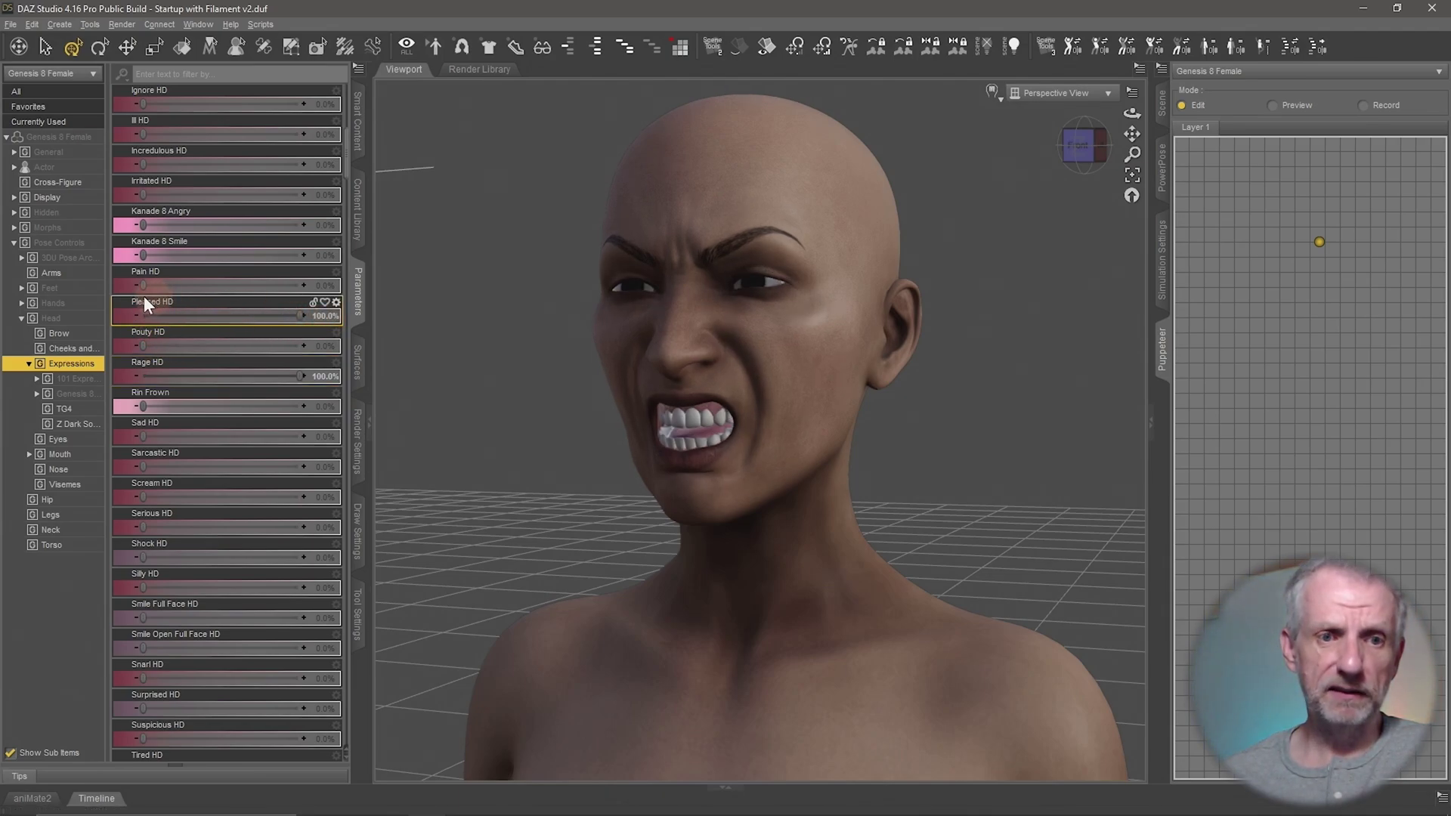
drag(143, 286, 325, 292)
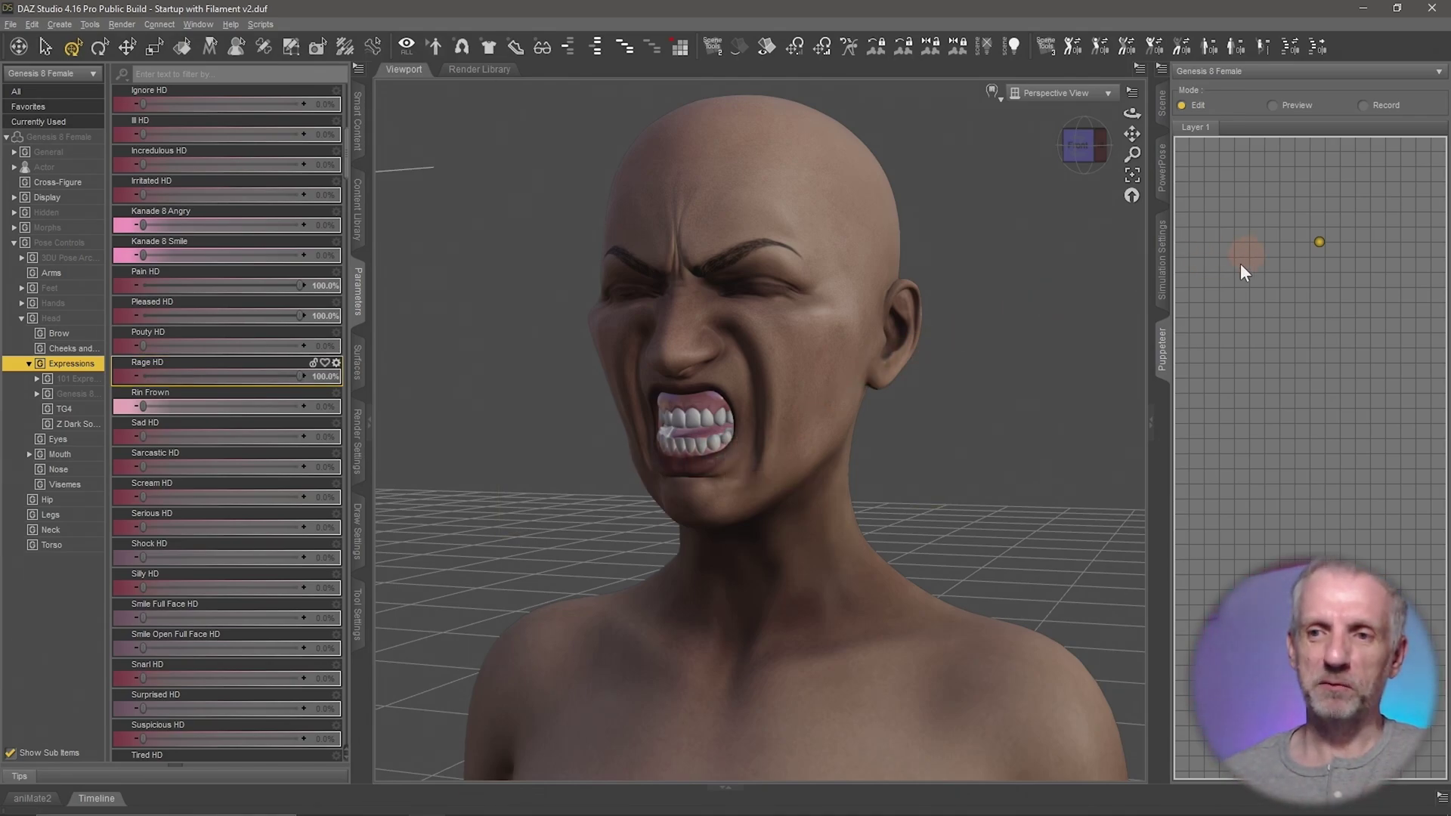
- Store the rage blend as a second Puppeteer point beside the neutral point and preview the blend between the two
click(1235, 241)
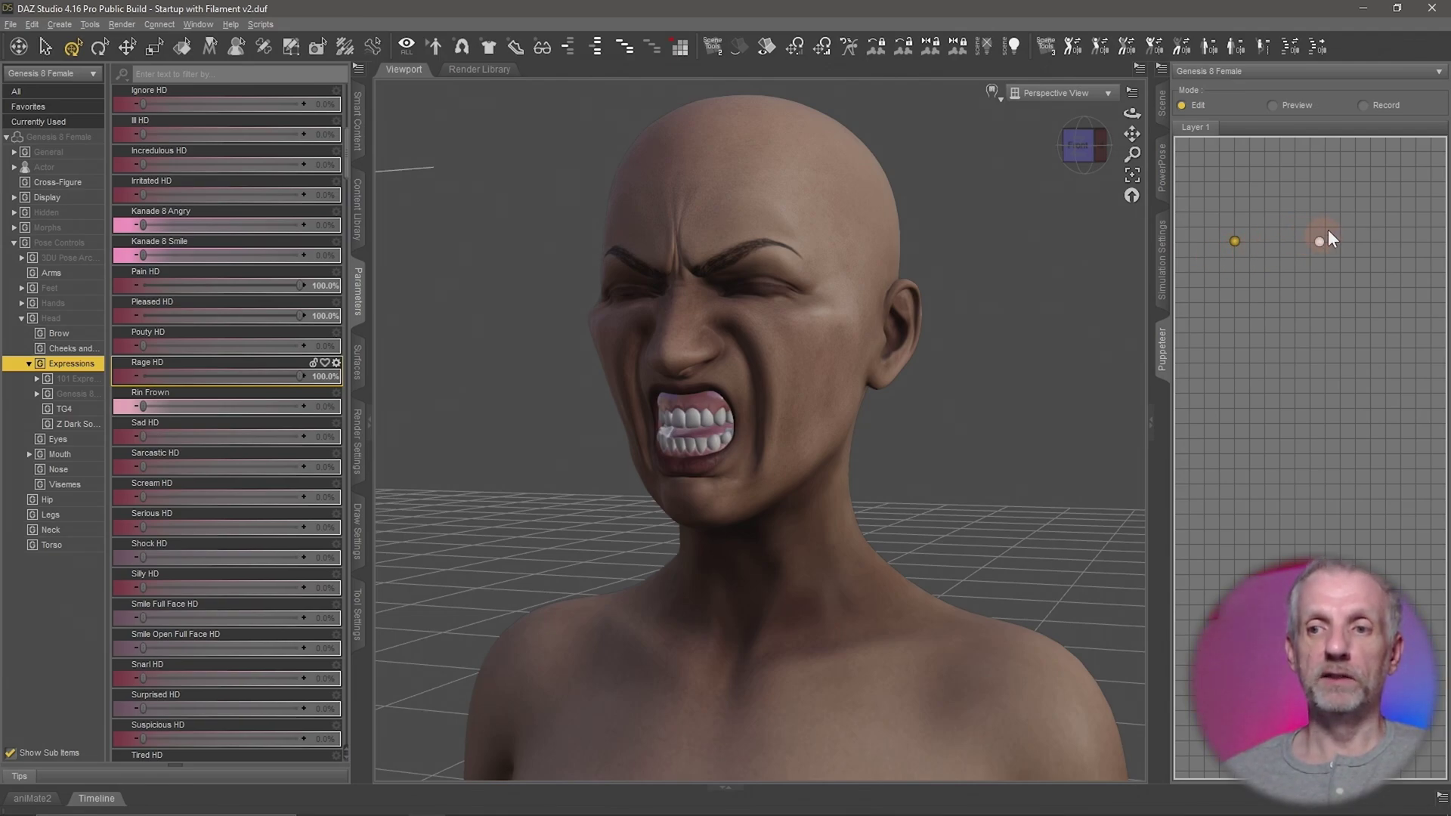
click(1274, 108)
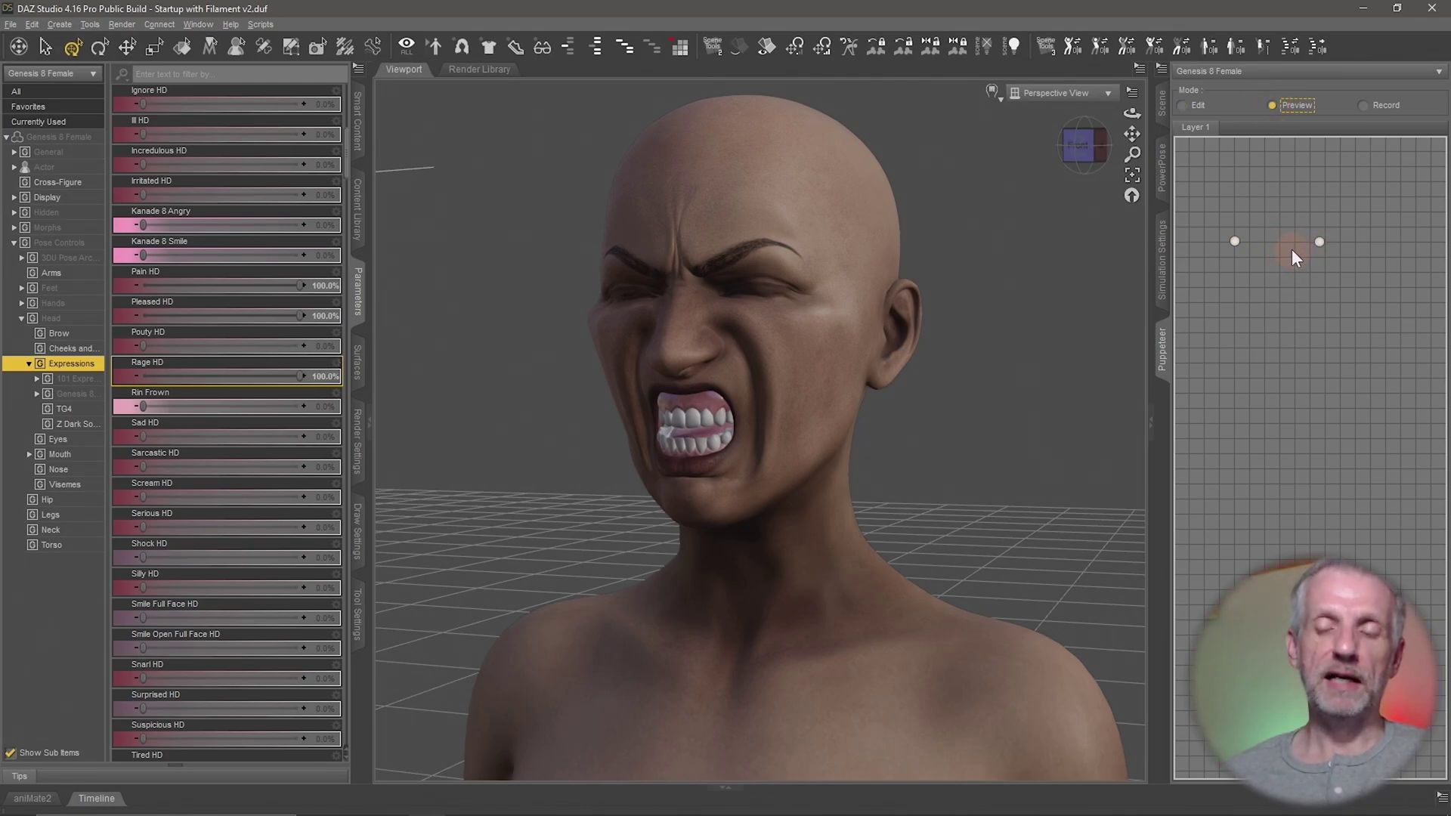
drag(1292, 250, 1321, 239)
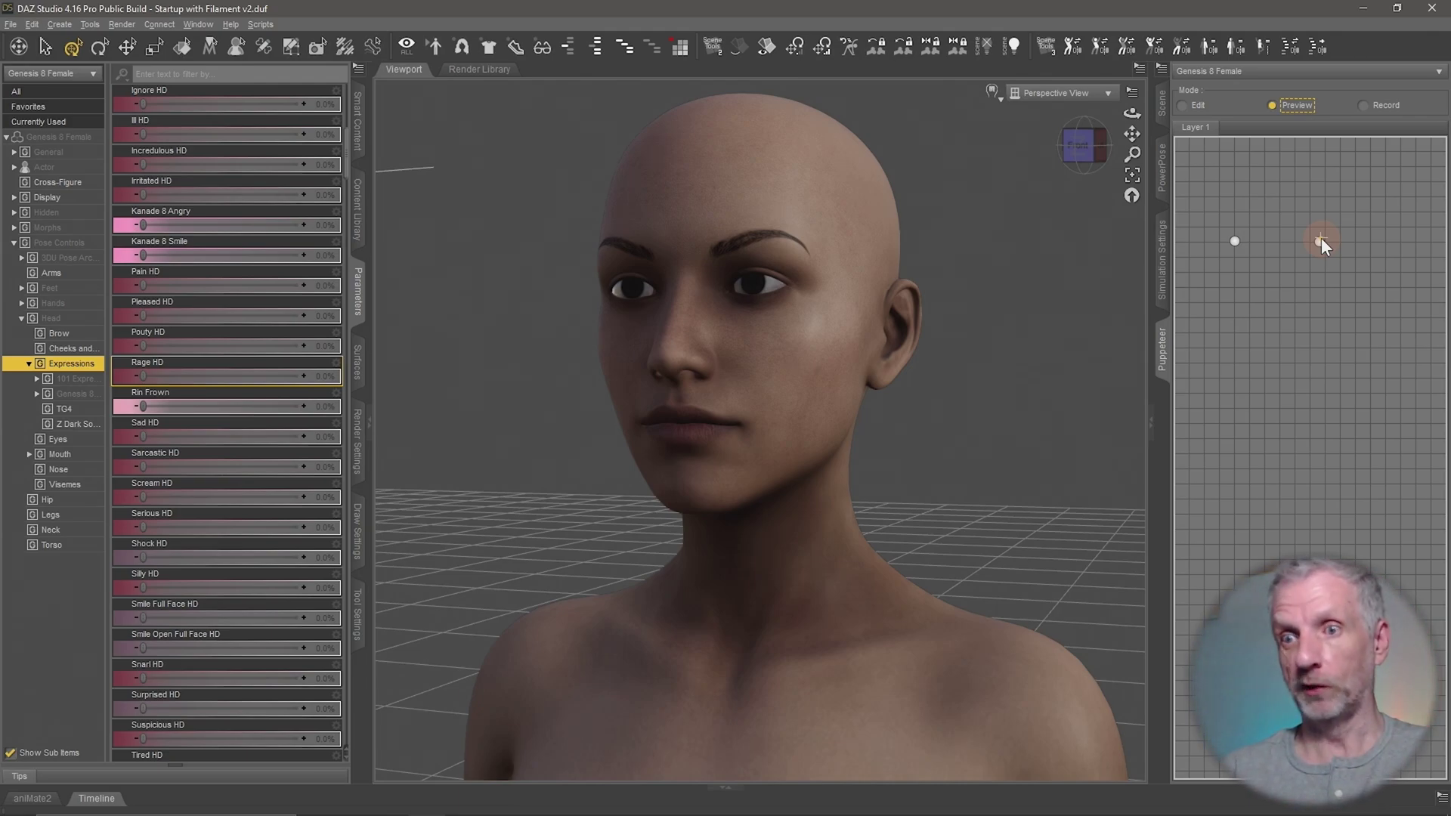
mouse_move(1321, 239)
mouse_down()
mouse_move(1260, 244)
mouse_move(1317, 240)
mouse_up()
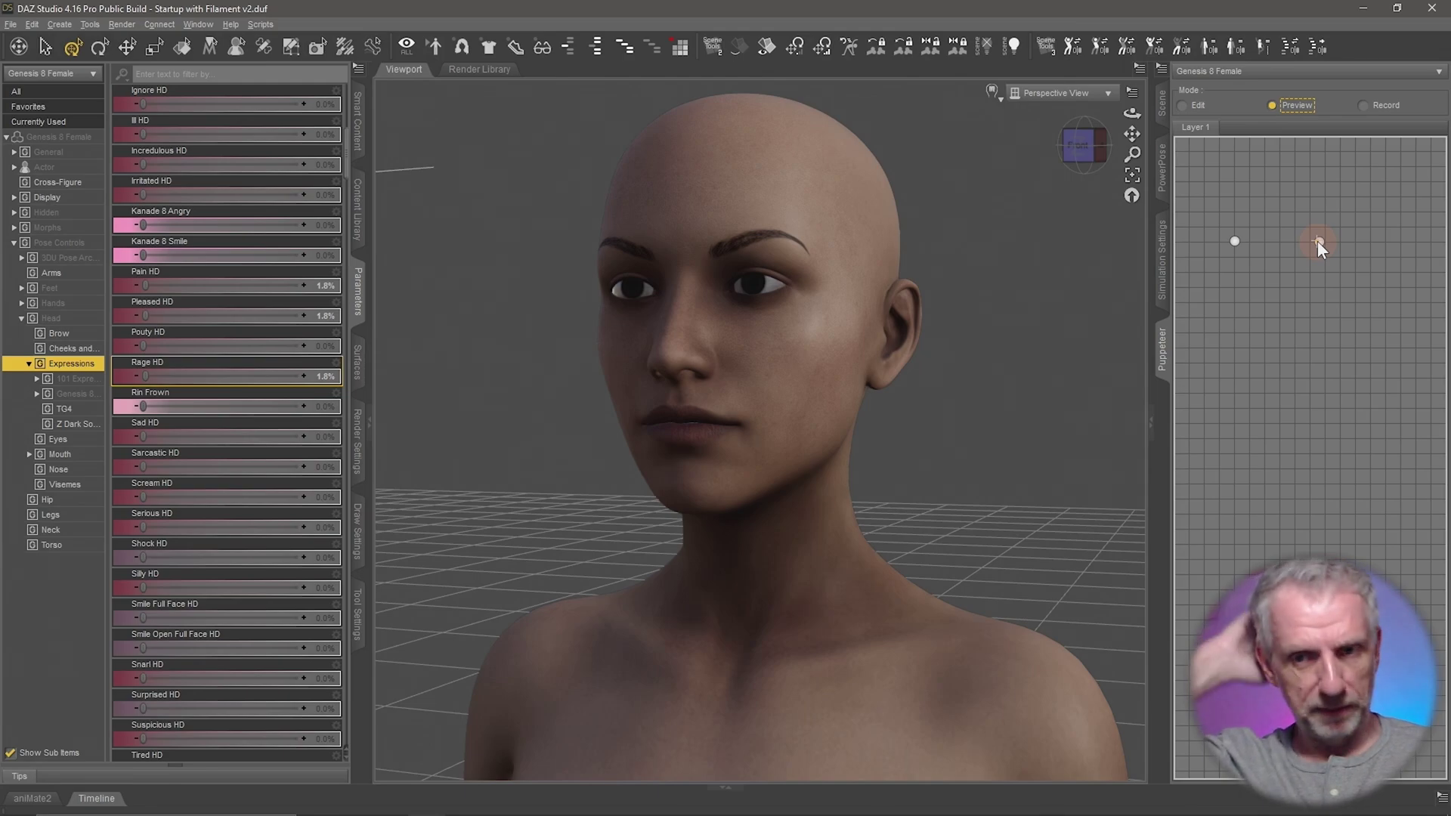
- Apply the BEP Astonished expression in Puppeteer's Edit mode and store it as a point directly below the neutral point
click(1183, 106)
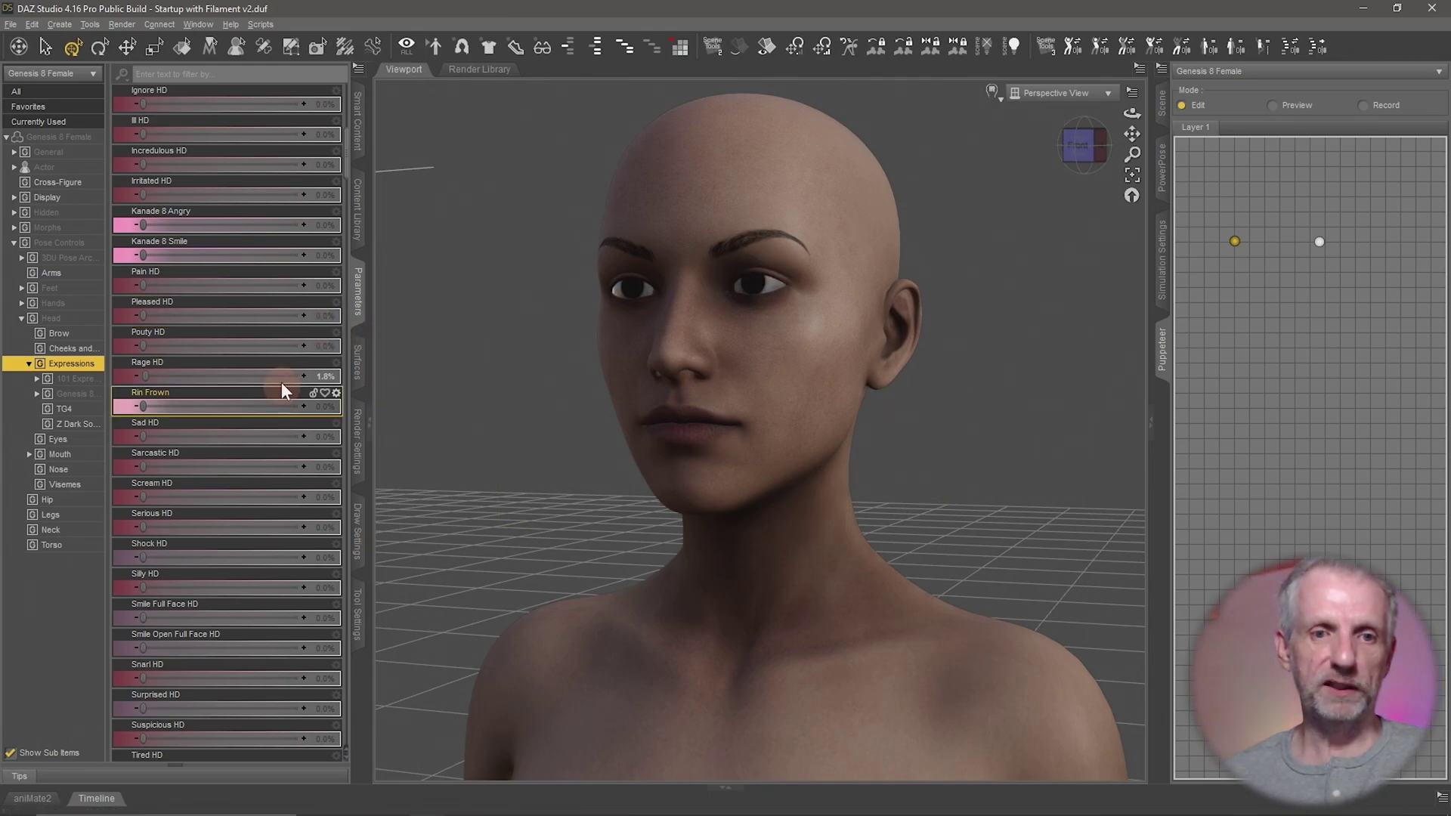
click(364, 140)
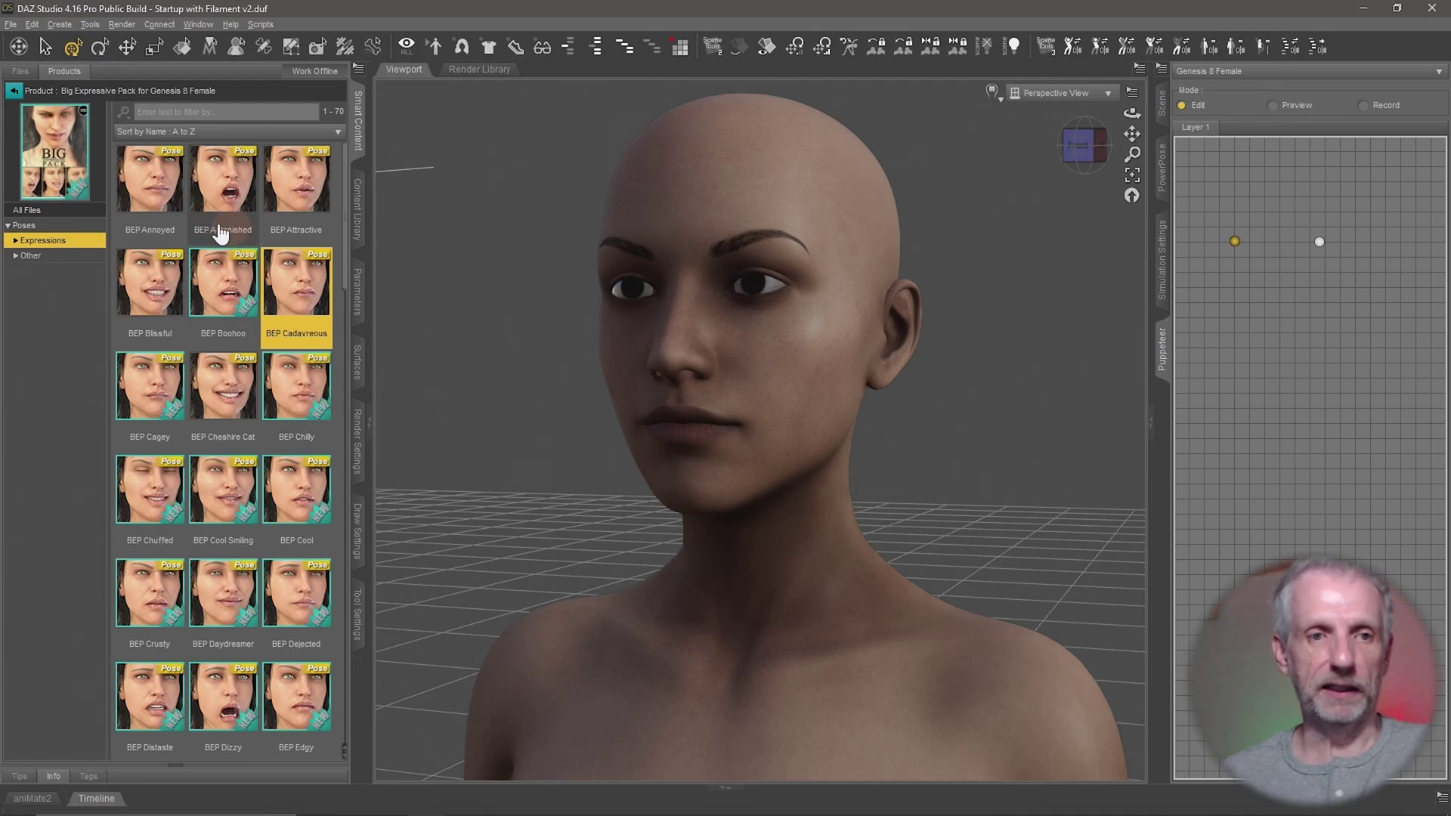
double_click(224, 195)
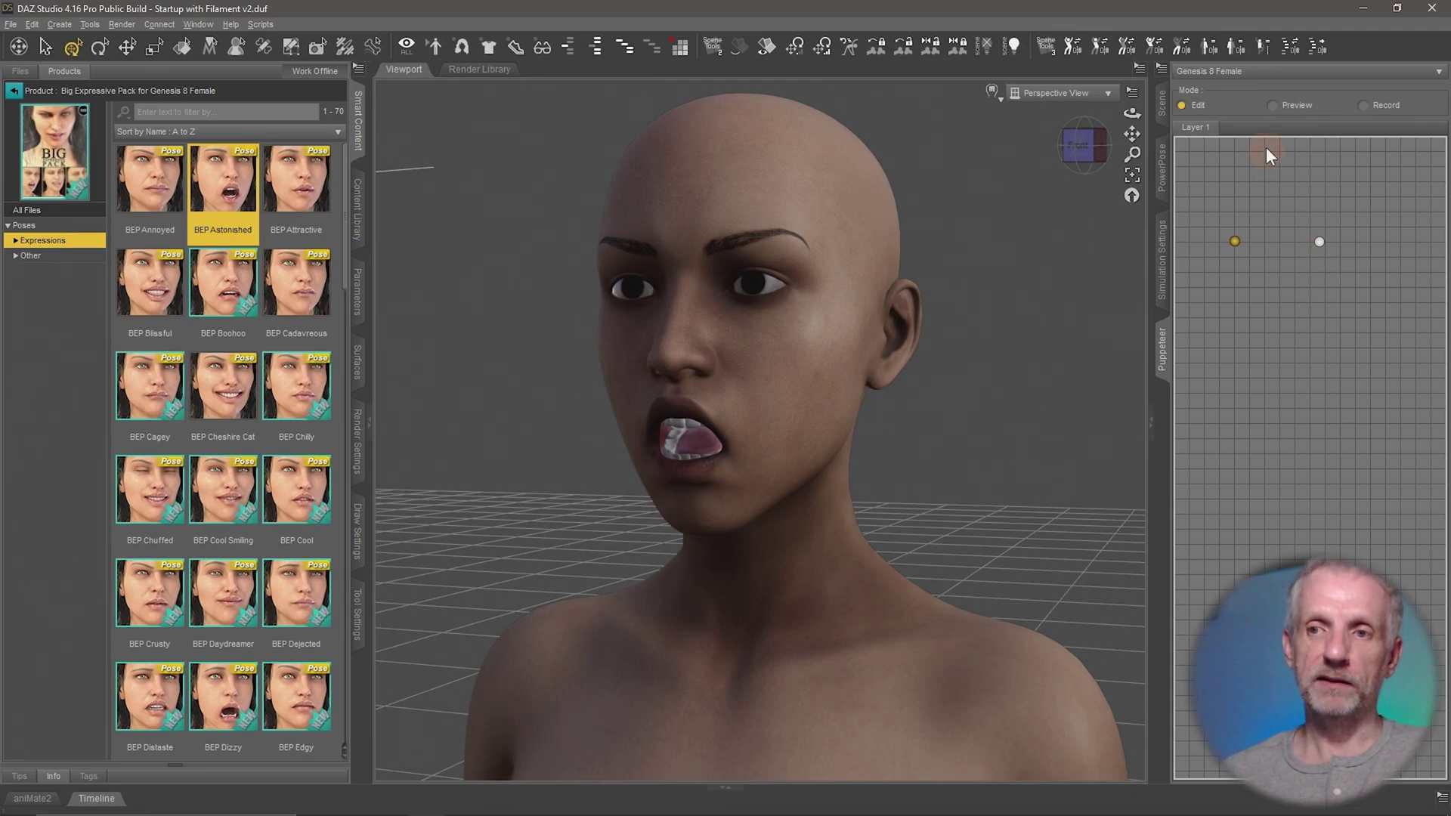
click(1318, 316)
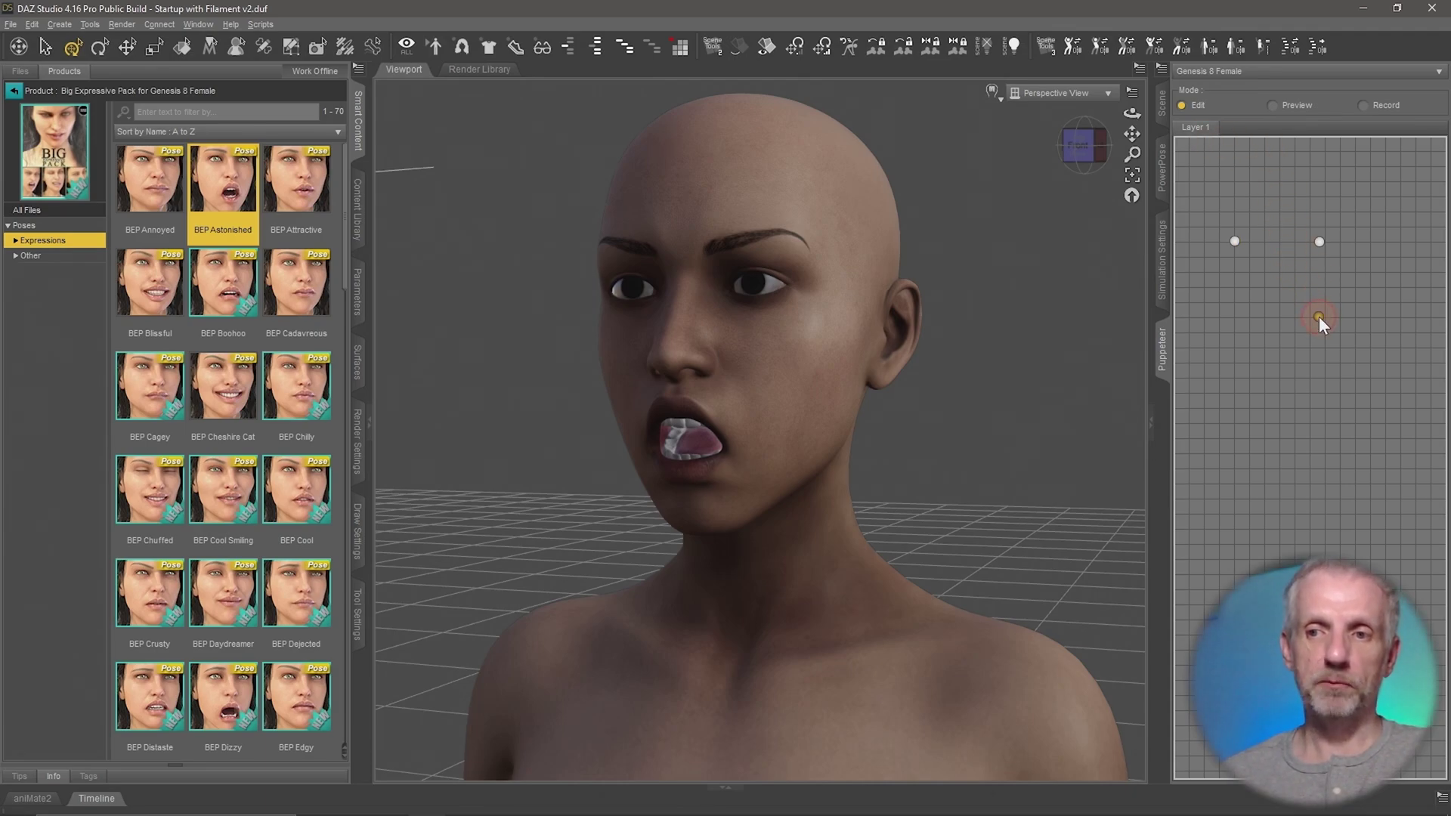
- Preview how the face blends between the neutral, astonished and rage points, finishing on the neutral point
click(1272, 106)
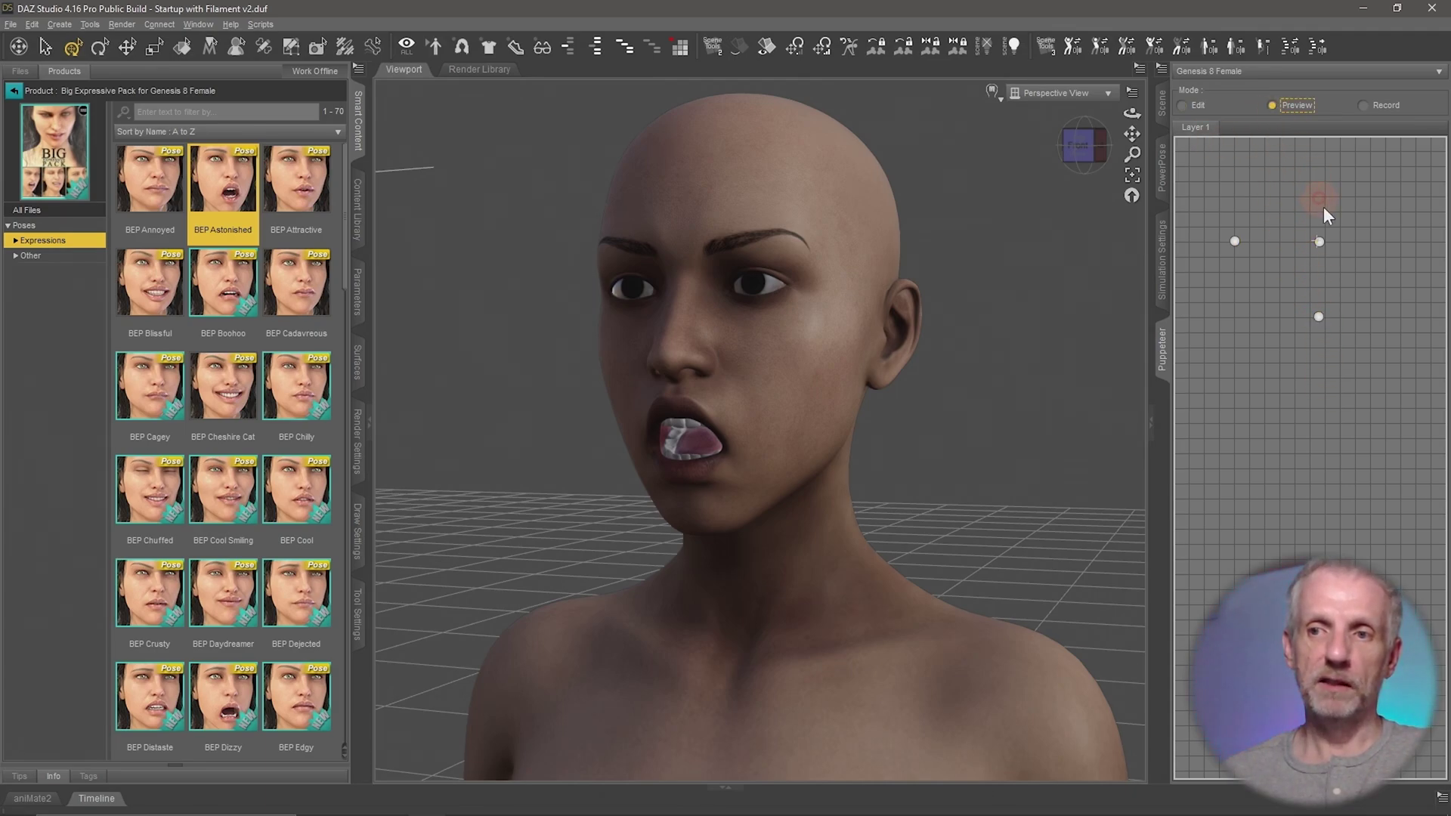
click(1319, 241)
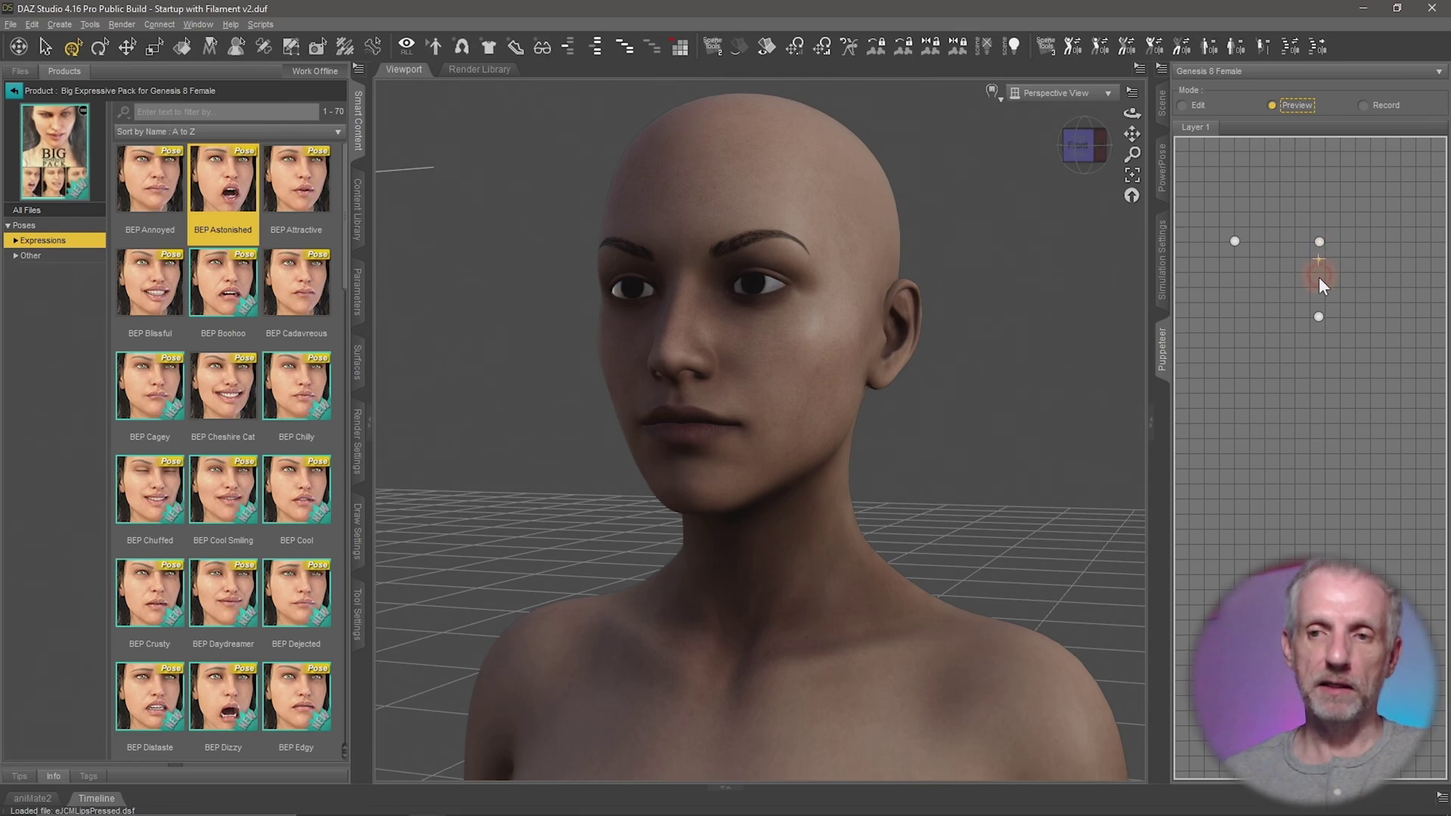
drag(1318, 276, 1319, 329)
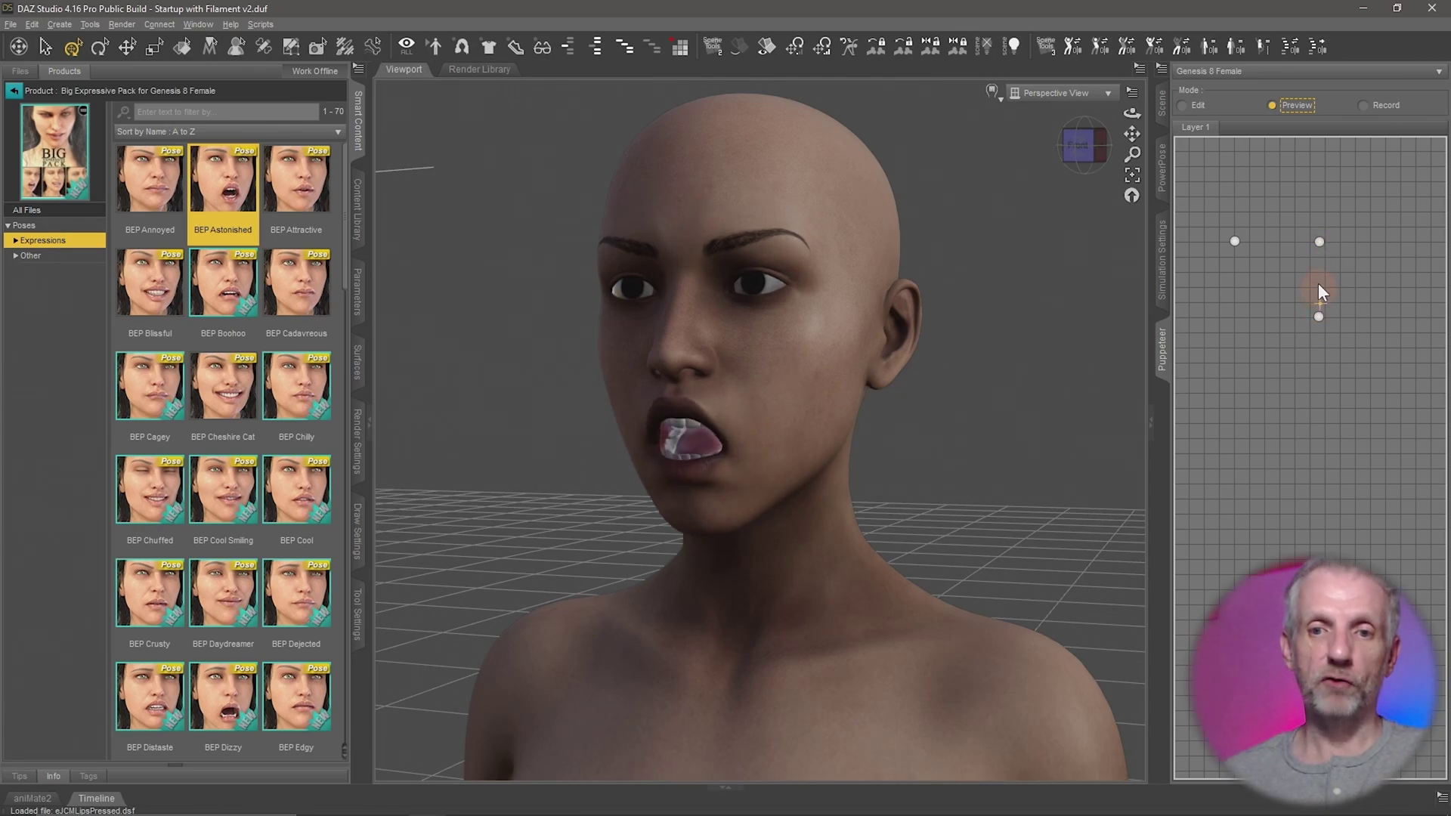
drag(1321, 254, 1322, 299)
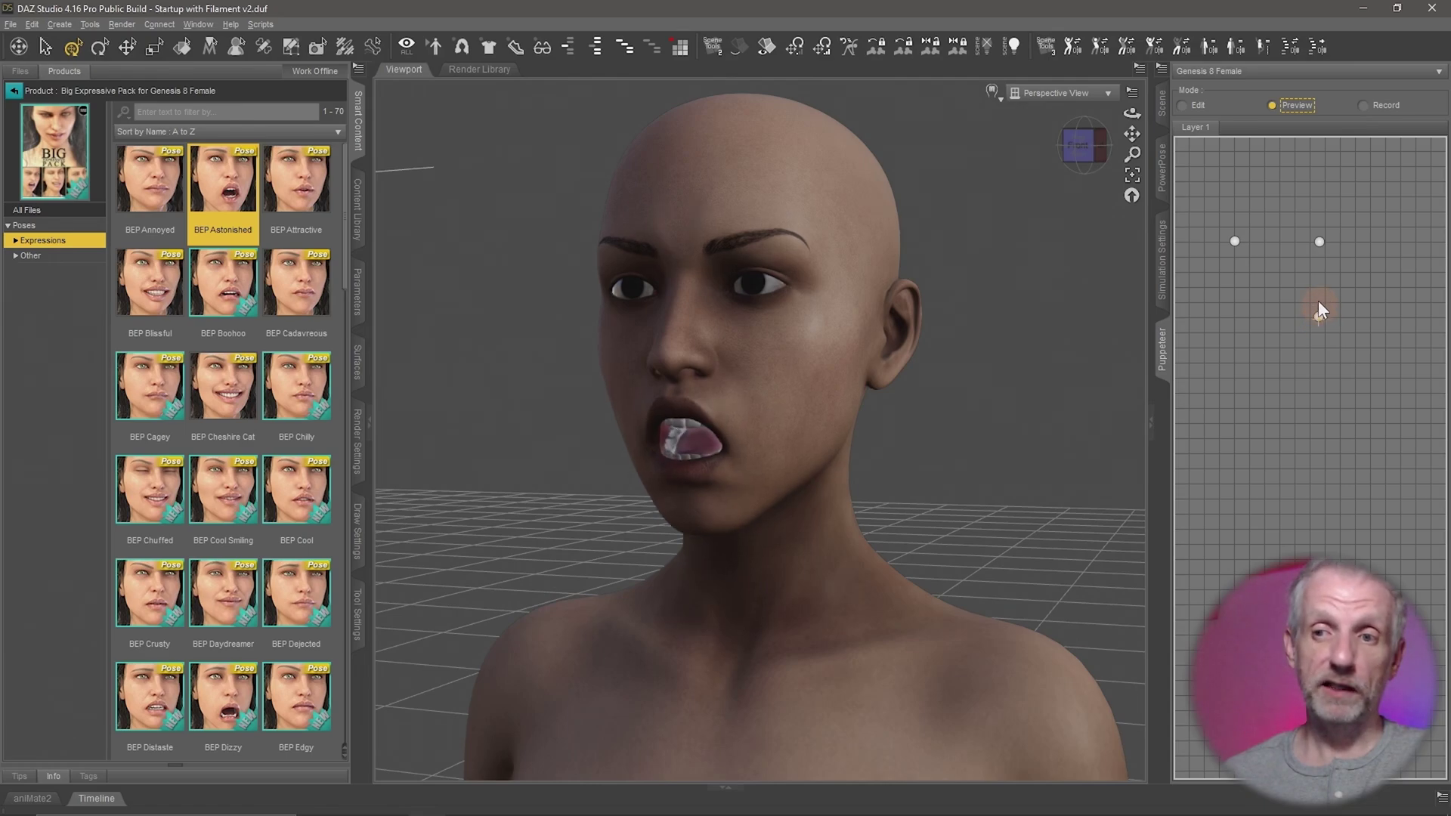
mouse_move(1319, 245)
mouse_down()
mouse_move(1323, 286)
mouse_move(1302, 263)
mouse_move(1335, 297)
mouse_move(1297, 234)
mouse_move(1309, 247)
mouse_up()
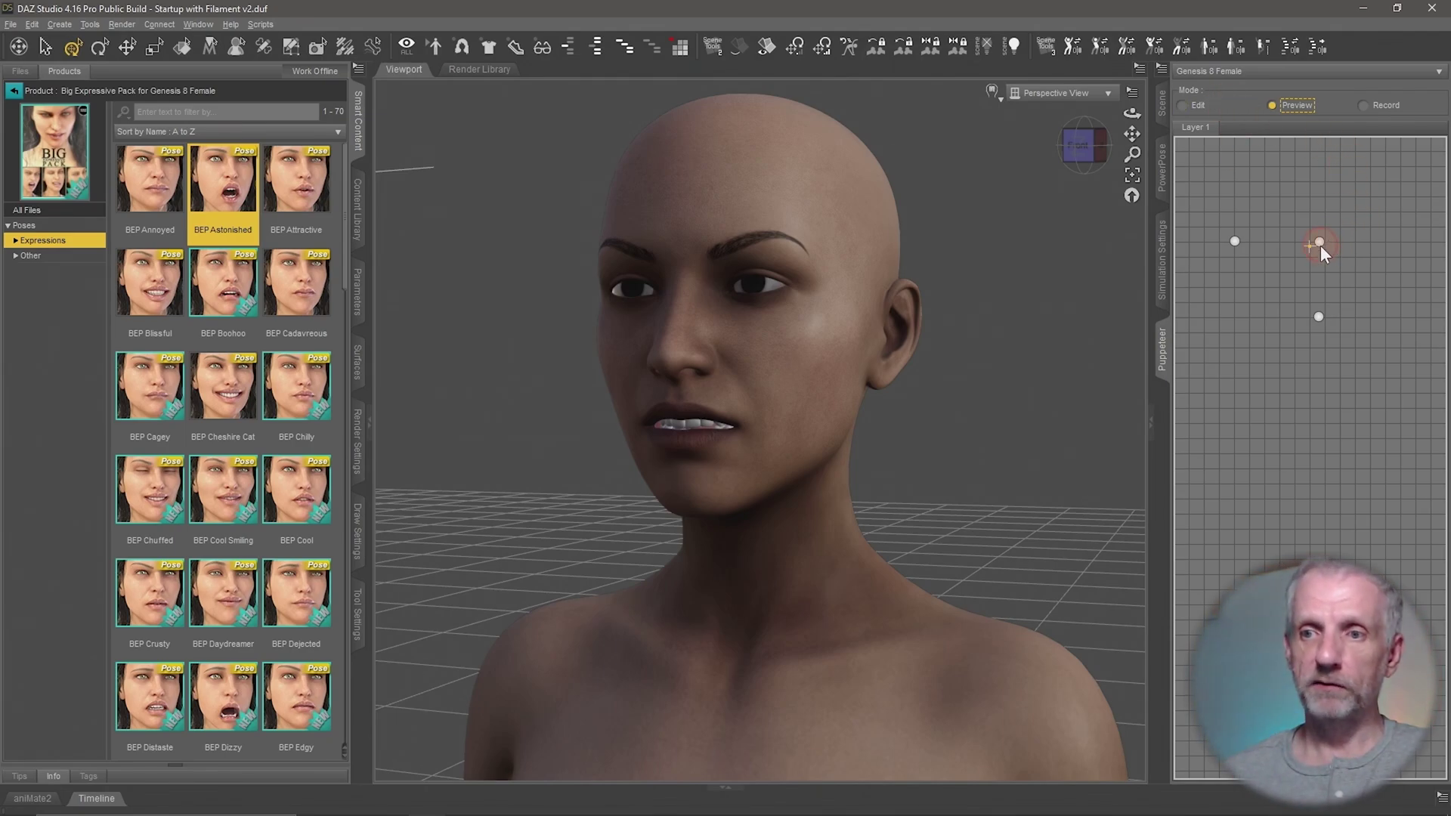
mouse_move(1321, 245)
mouse_down()
mouse_move(1326, 296)
mouse_move(1300, 257)
mouse_move(1252, 244)
mouse_move(1308, 270)
mouse_up()
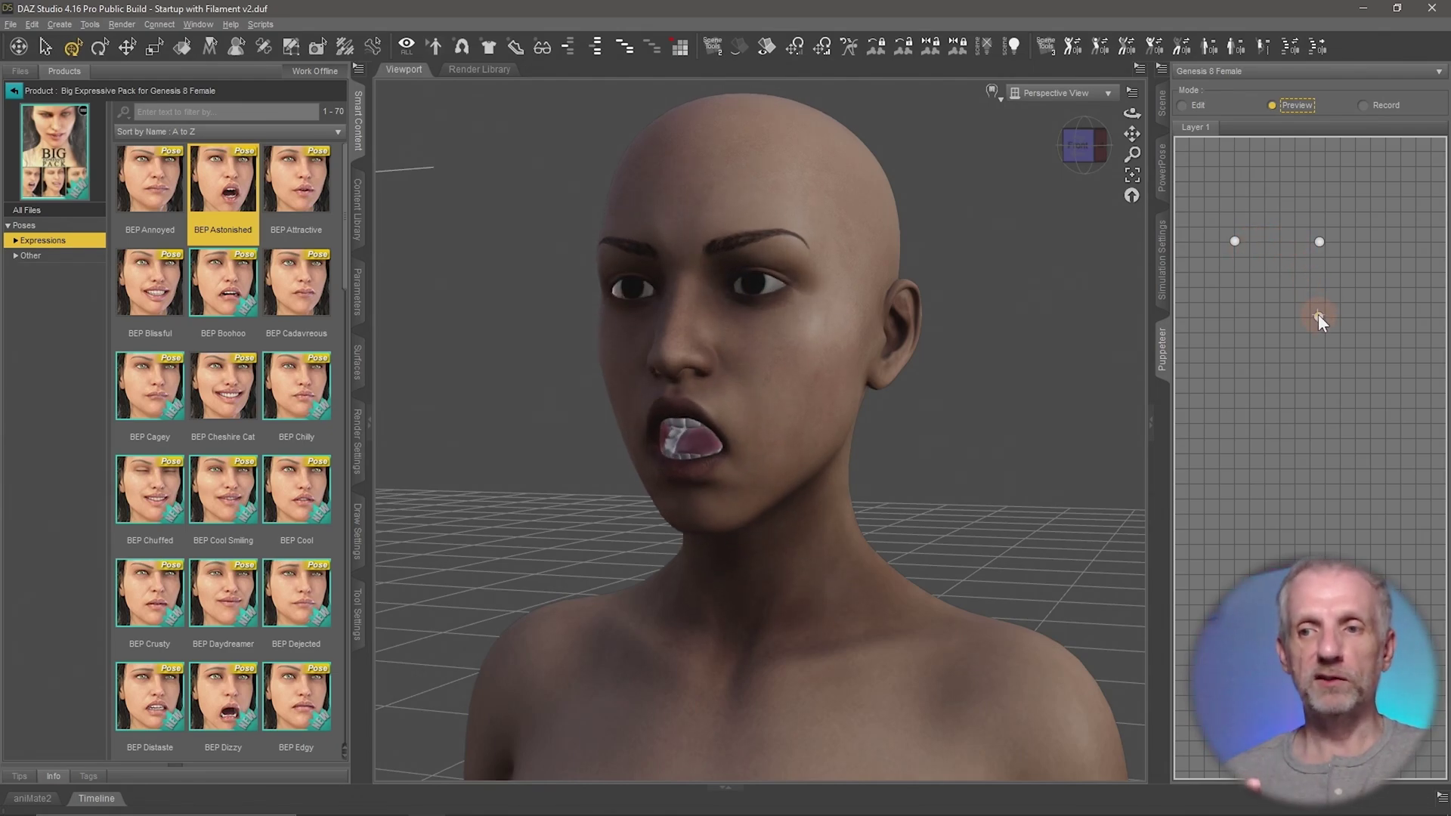
drag(1306, 303, 1284, 274)
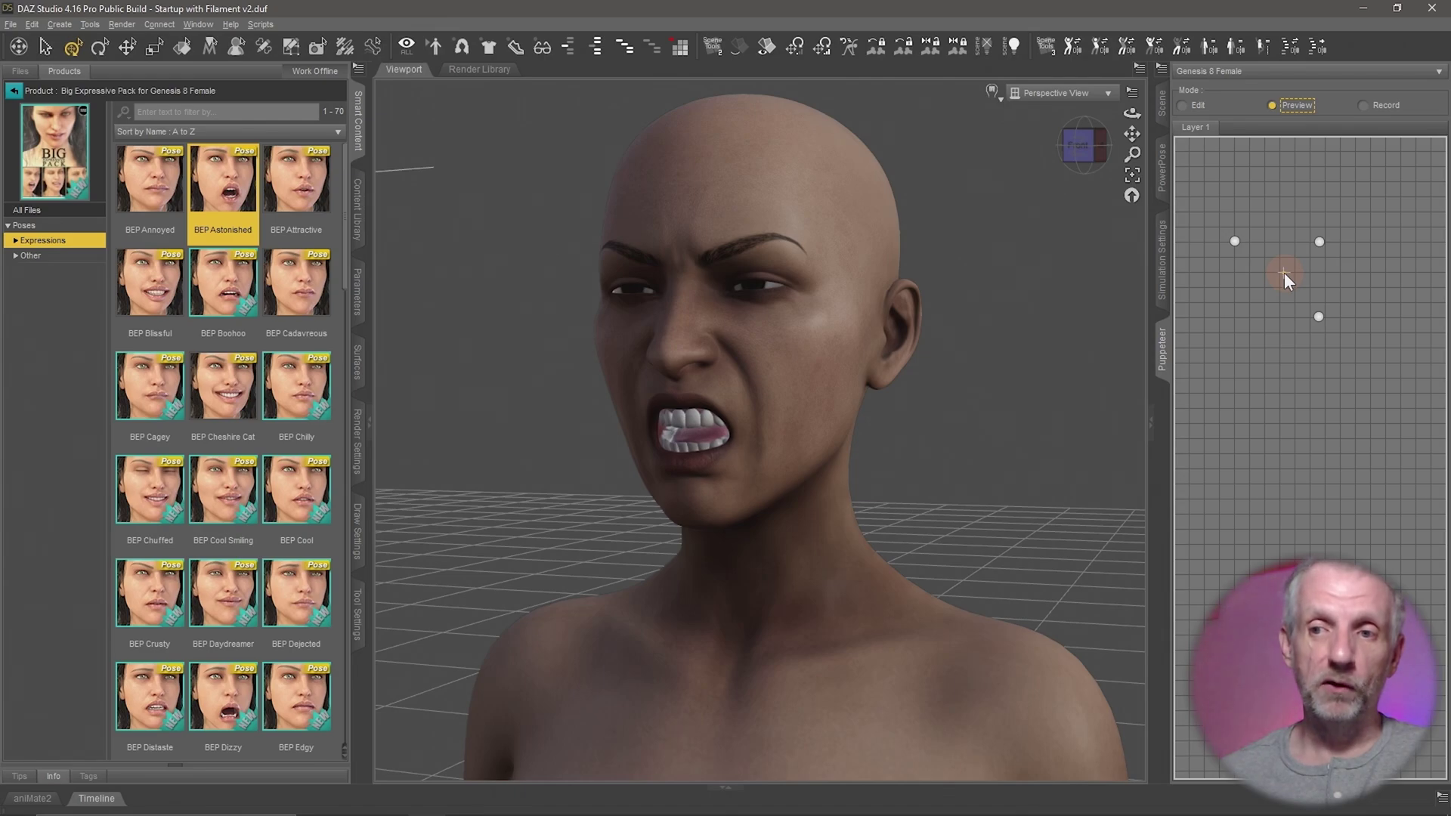
drag(1284, 272, 1321, 239)
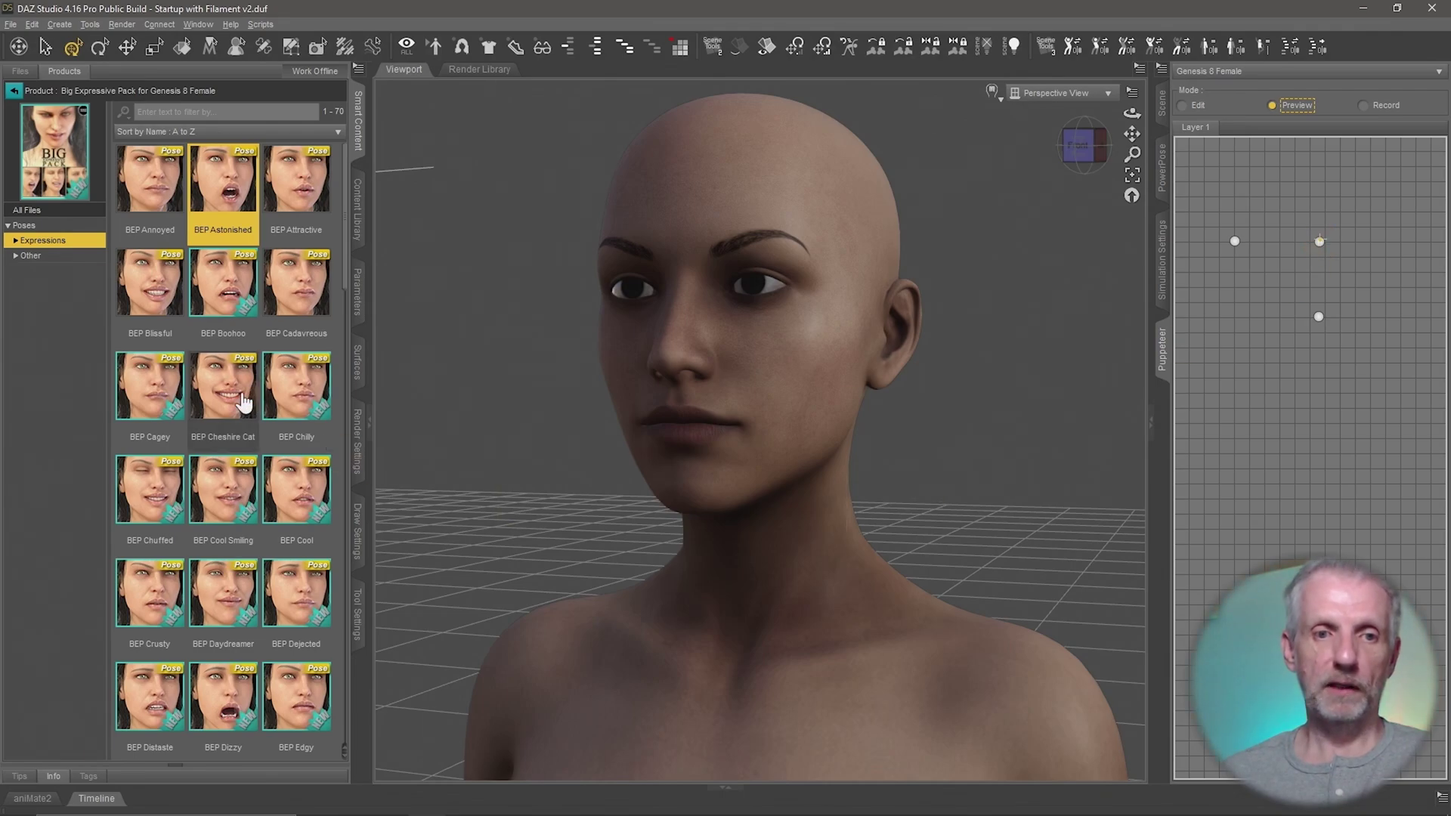
- Apply the BEP Cheshire Cat expression, store it as a point on the opposite side of neutral from rage, and preview the blend
double_click(223, 387)
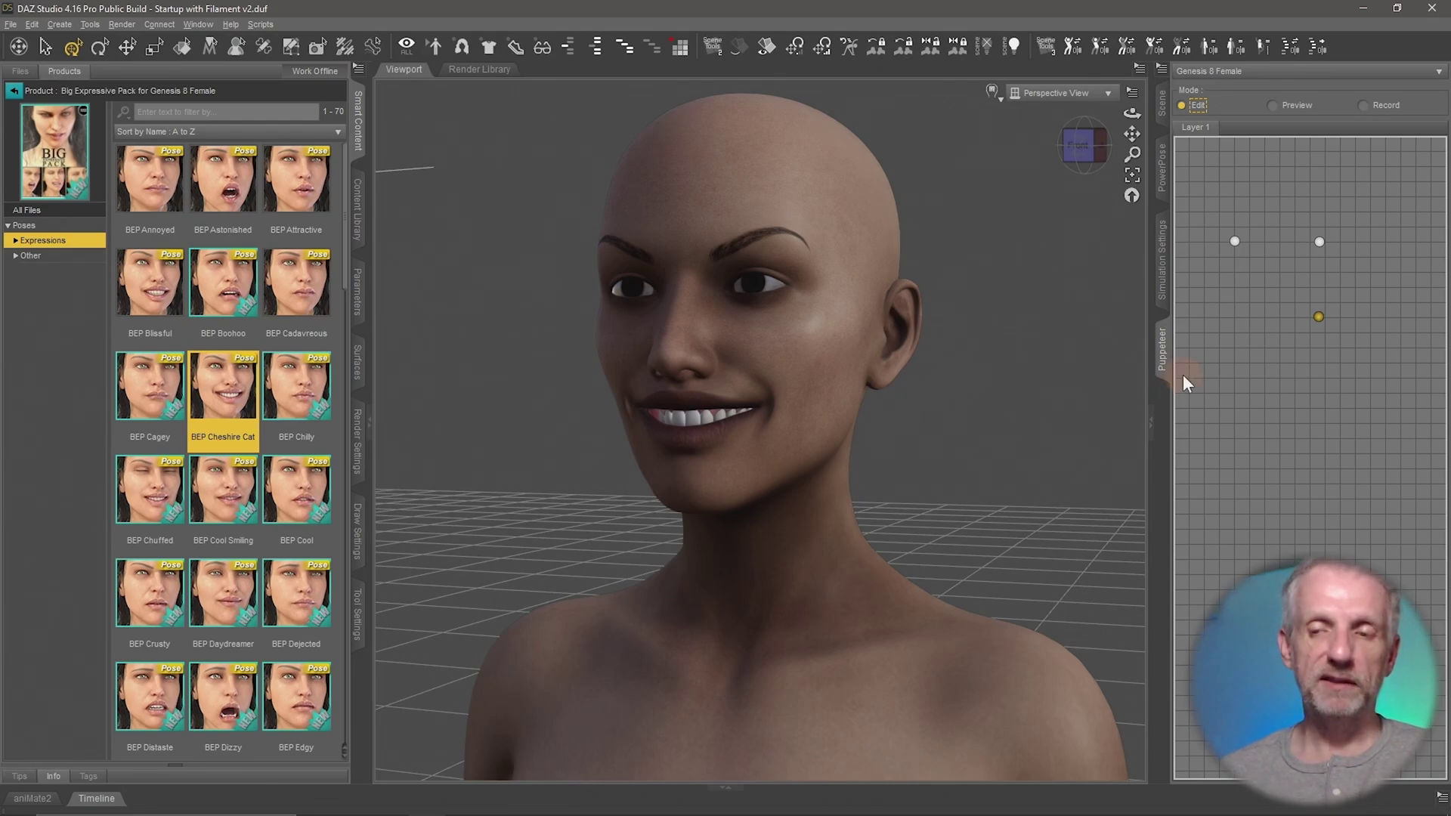
click(1393, 237)
click(1273, 105)
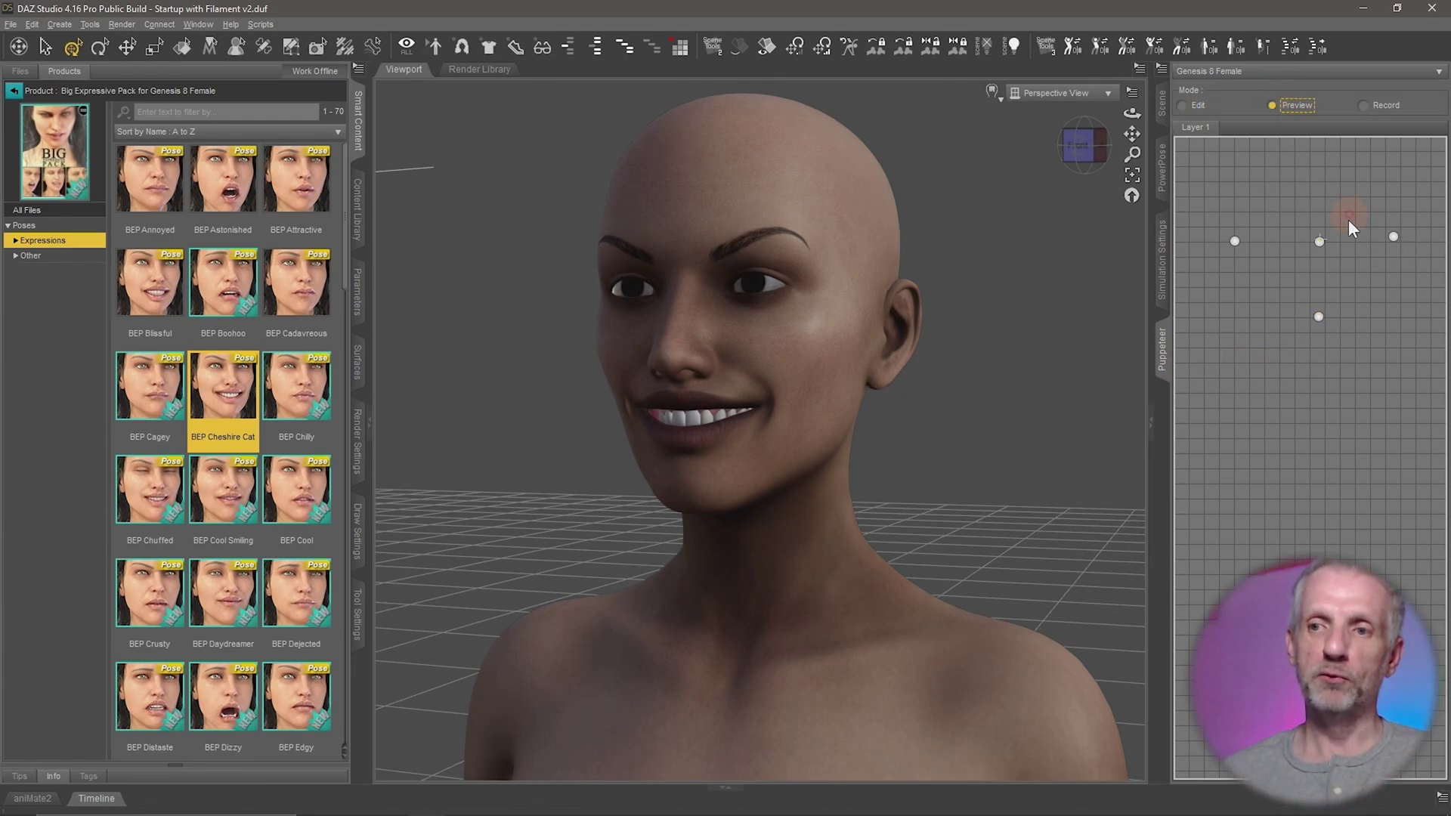
mouse_move(1313, 242)
mouse_down()
mouse_move(1445, 239)
mouse_move(1351, 242)
mouse_move(1353, 279)
mouse_move(1326, 272)
mouse_move(1351, 260)
mouse_move(1327, 274)
mouse_move(1289, 235)
mouse_move(1327, 207)
mouse_move(1339, 261)
mouse_move(1308, 250)
mouse_move(1326, 237)
mouse_up()
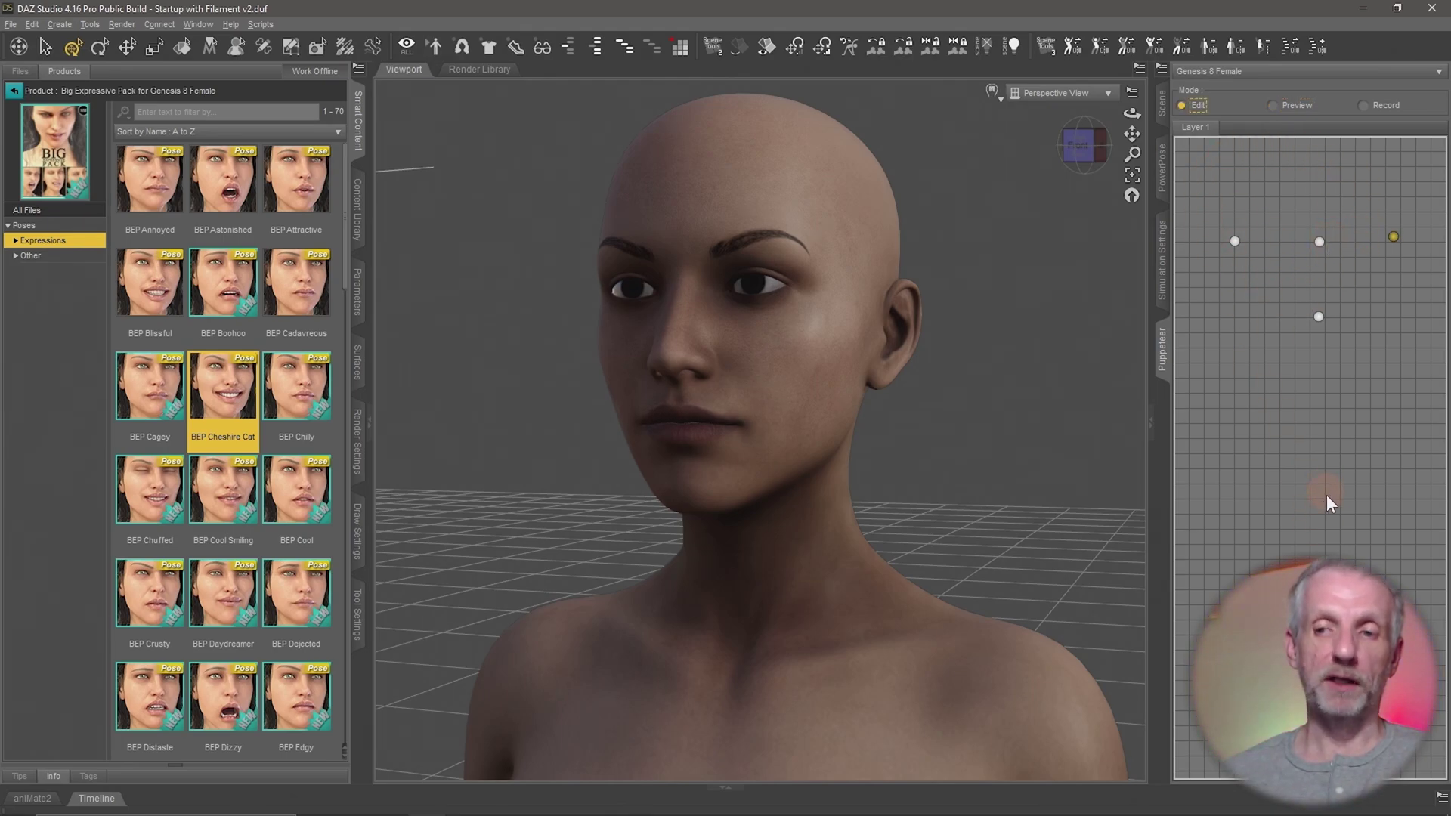
- Store a copy of the neutral face as a point well below the astonished point and preview the blends between them
click(1319, 242)
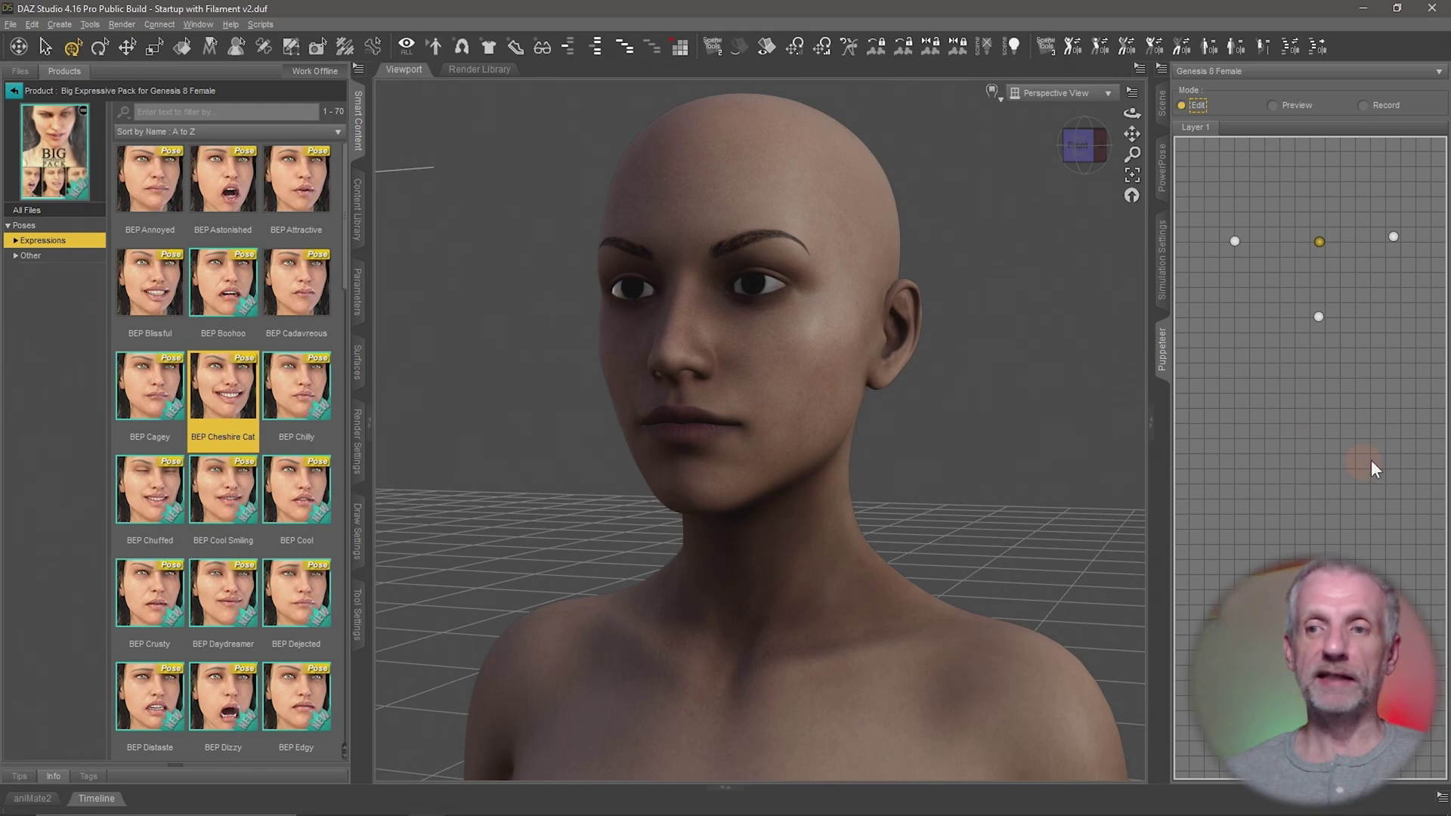
click(1317, 446)
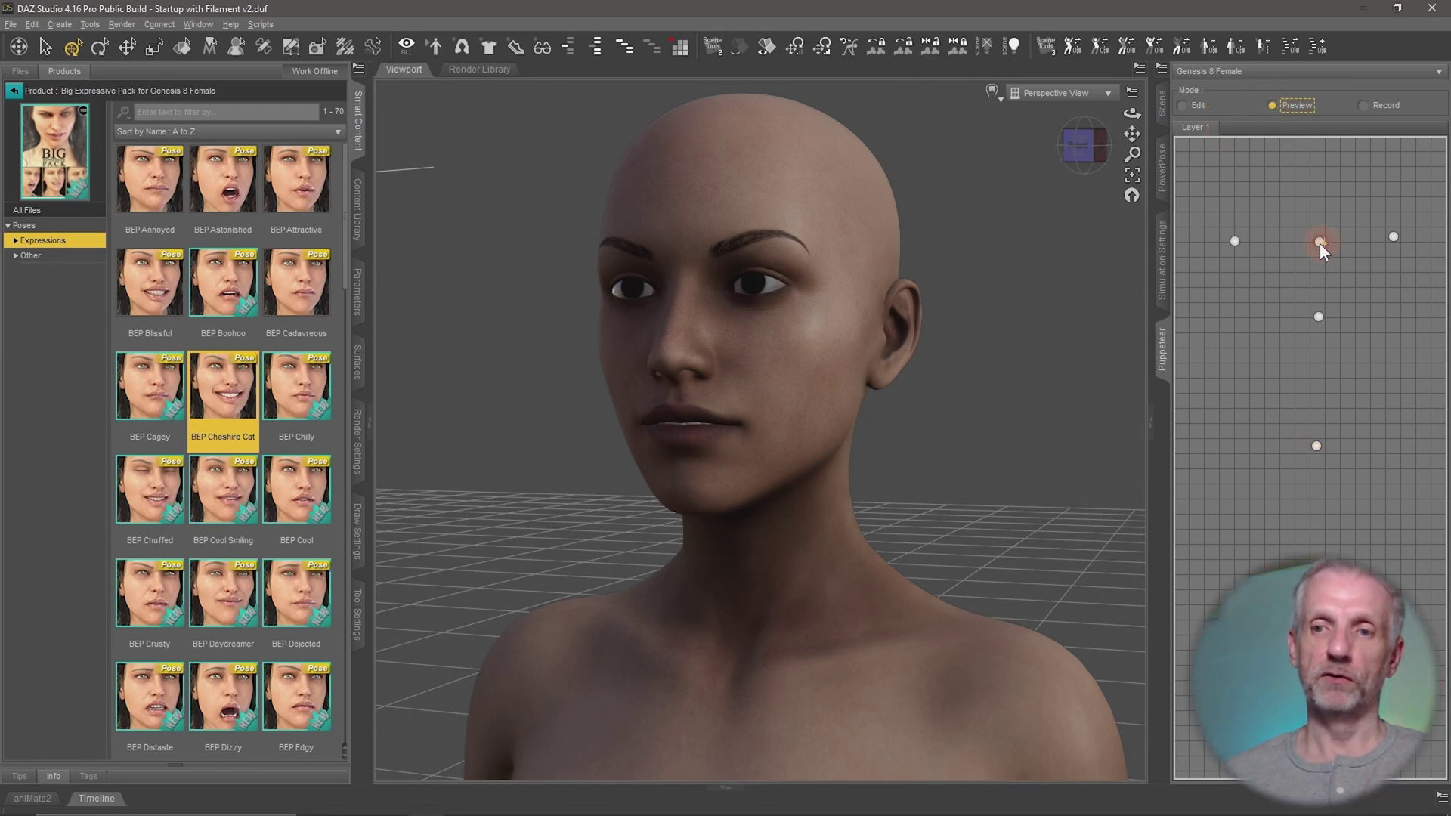
drag(1319, 242, 1326, 323)
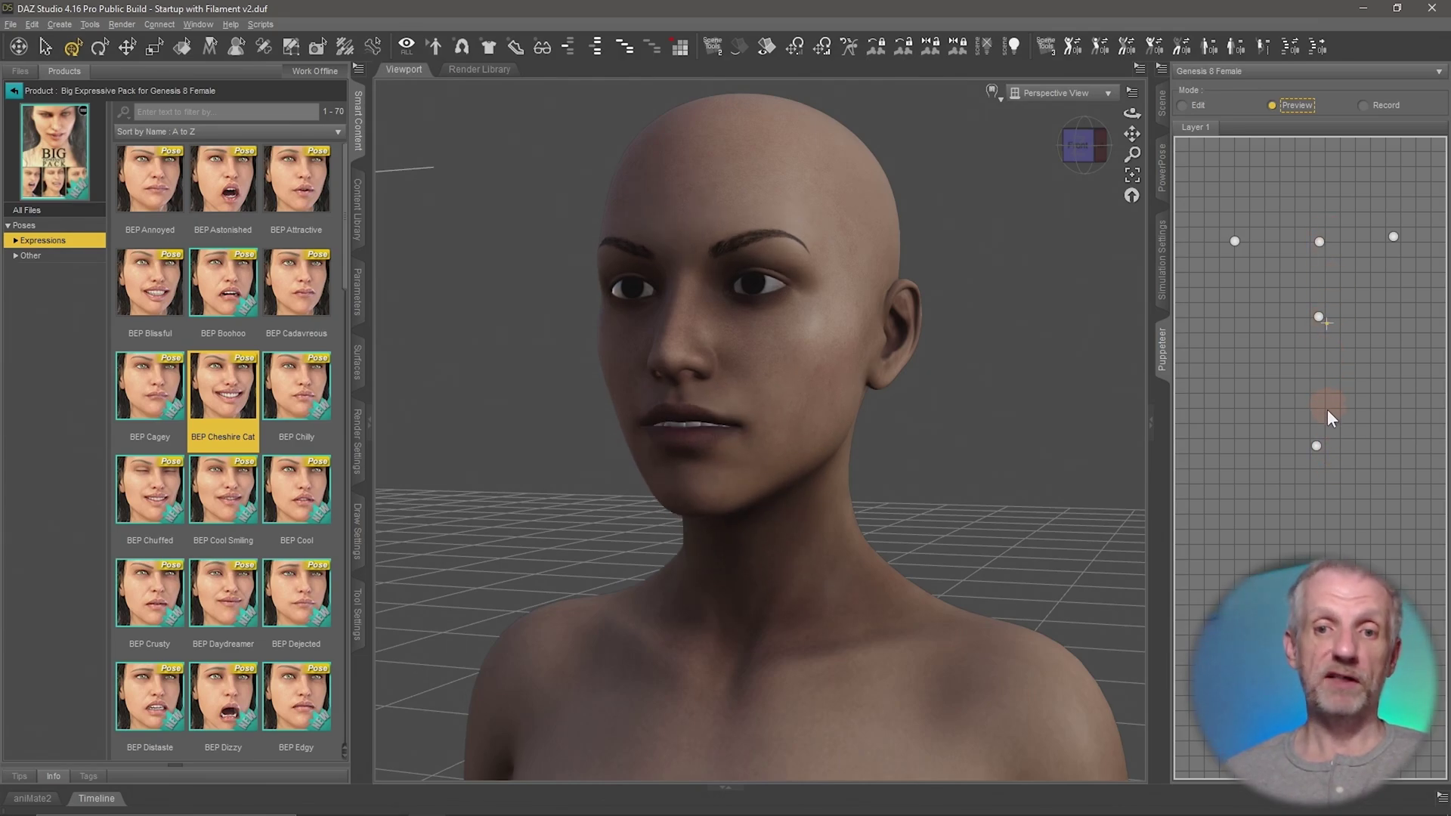
drag(1321, 437, 1322, 333)
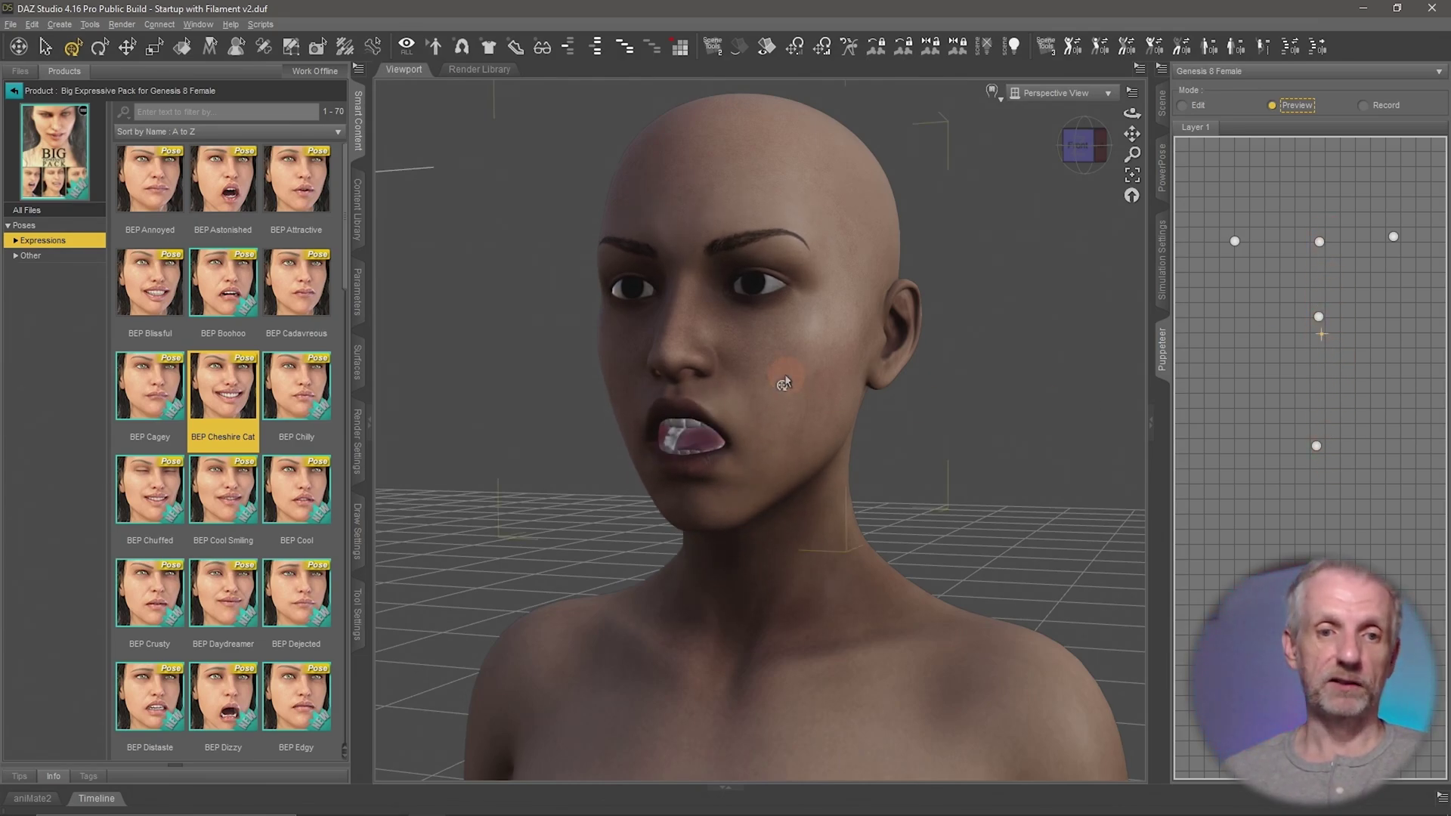
- Try to add a Puppeteer point for the BEP Blissful expression
double_click(150, 284)
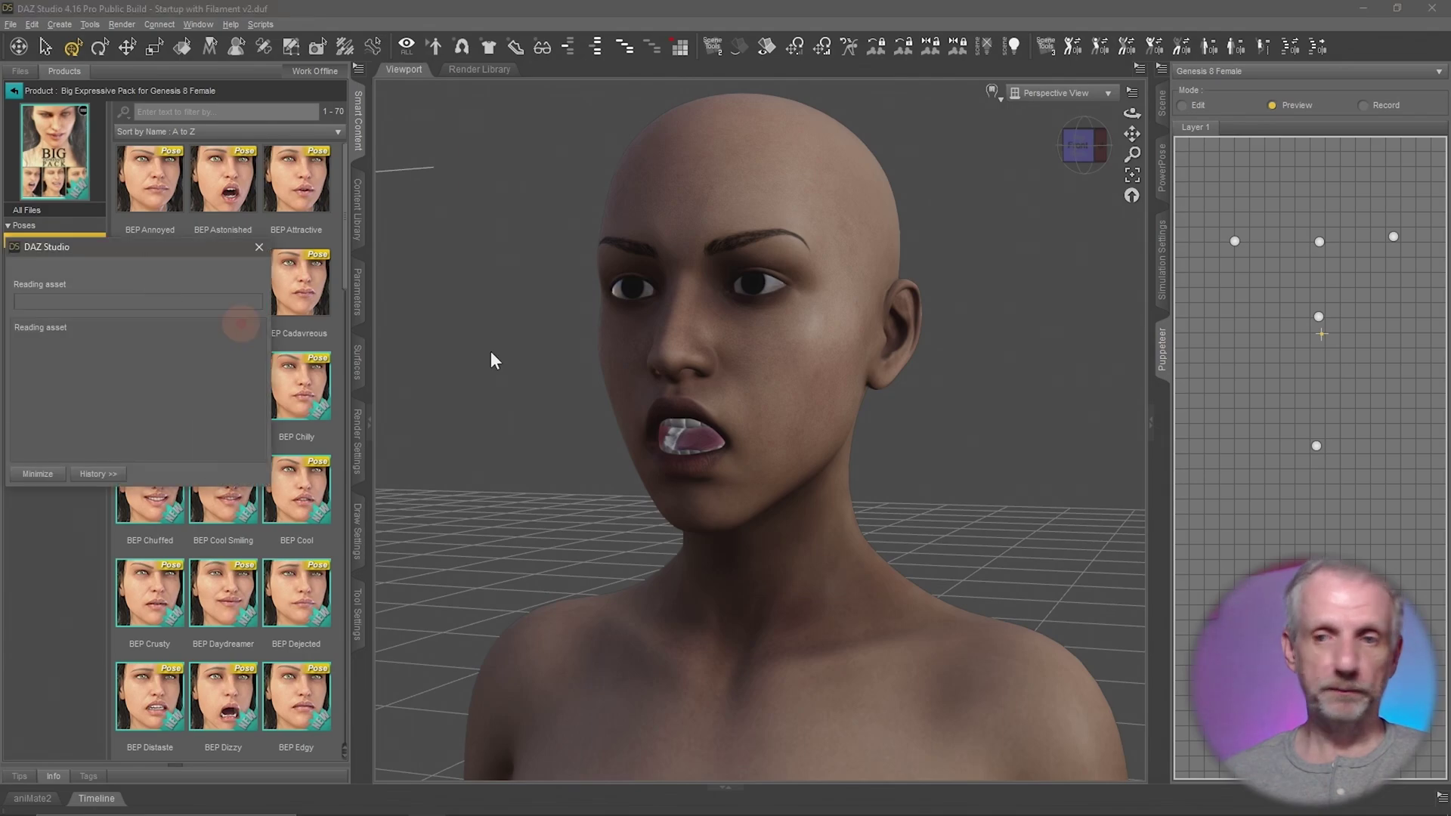
click(1247, 355)
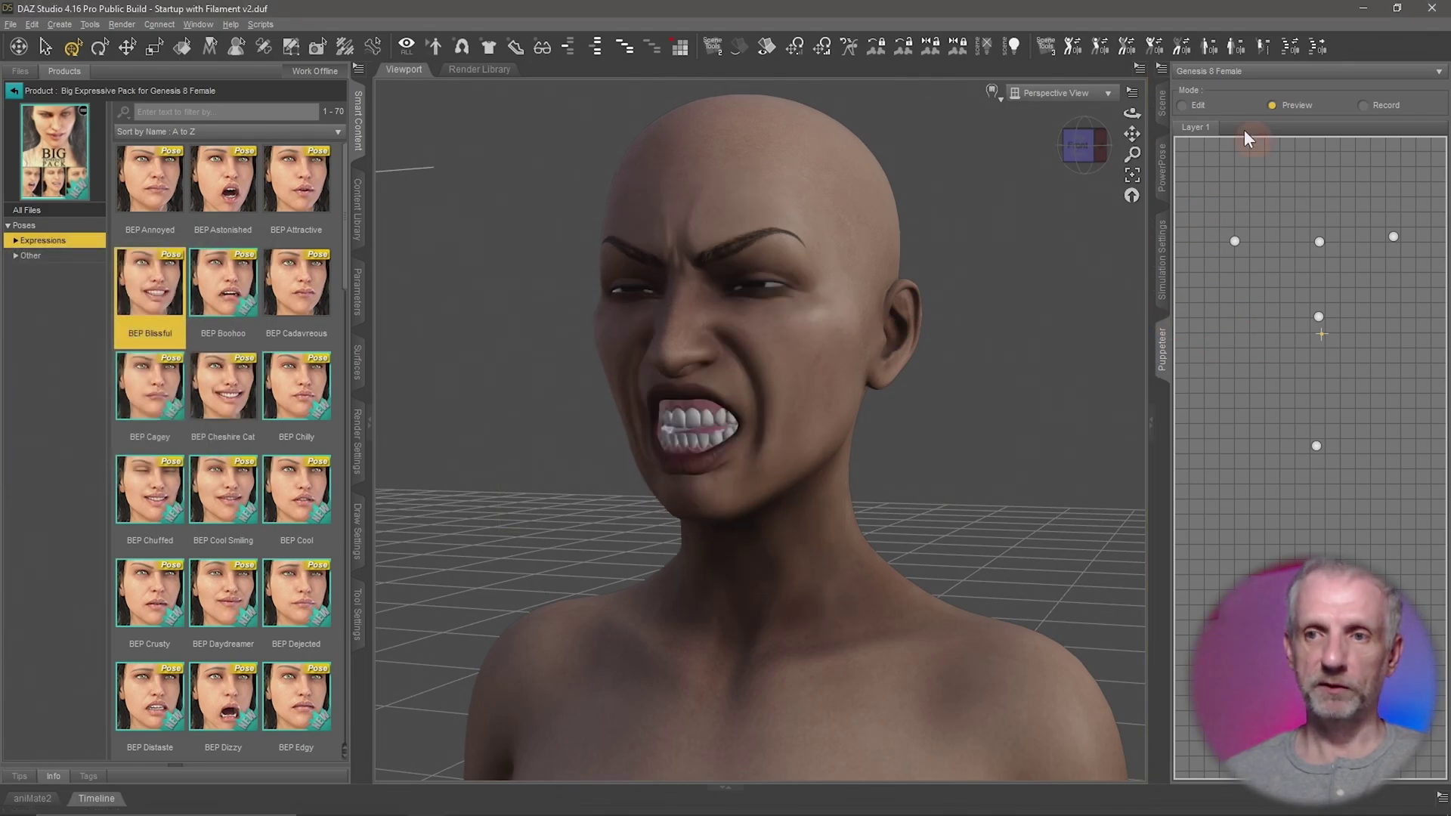
- Restore the neutral face in Edit mode, apply the BEP Laugh expression and store it as a point beside the neutral copy
click(1199, 108)
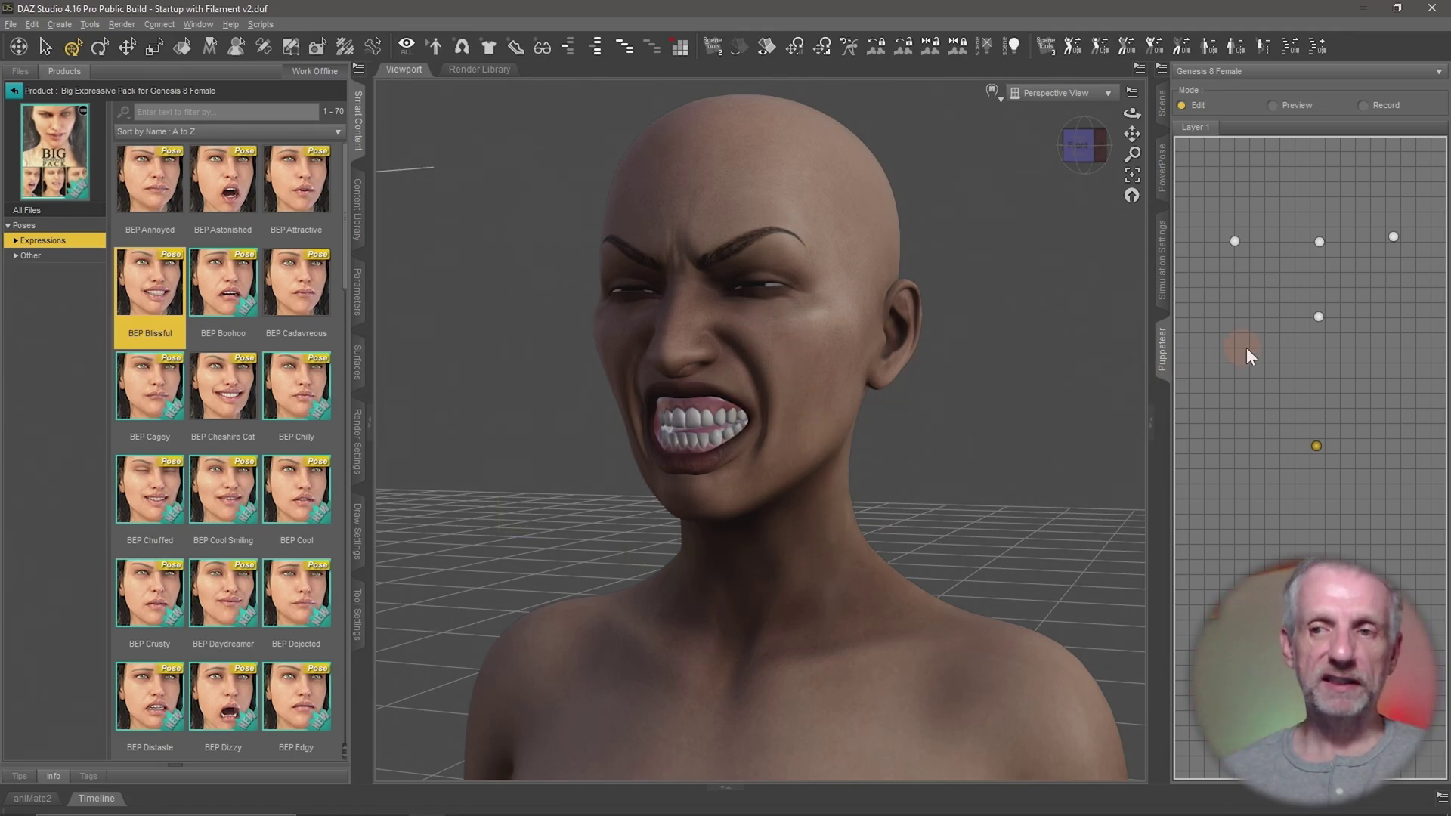
click(1319, 241)
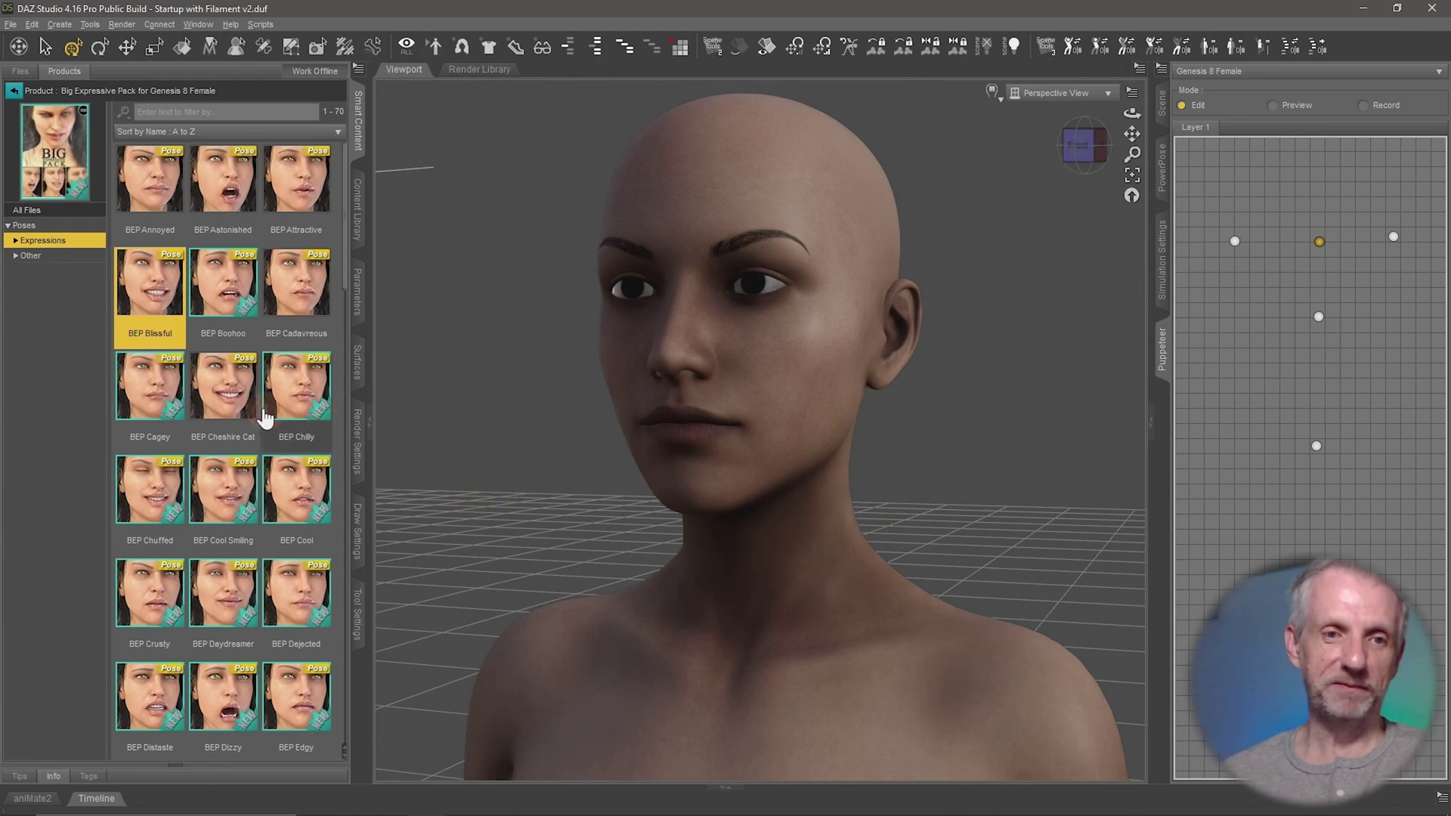
scroll(233, 408, down, 5)
double_click(149, 691)
click(1268, 438)
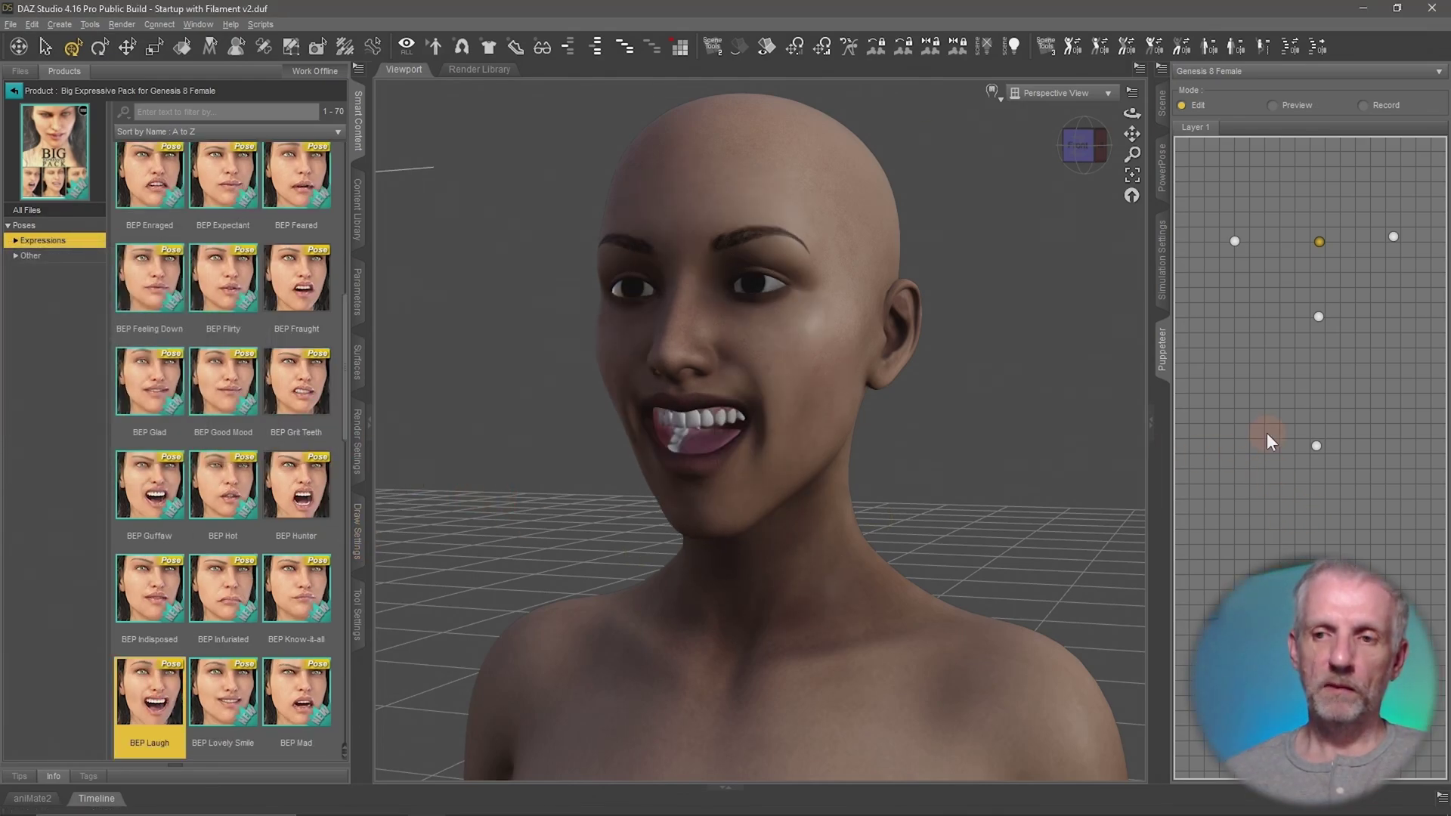
- Preview the blends from the neutral point past the astonished point towards the neutral copy
click(1262, 110)
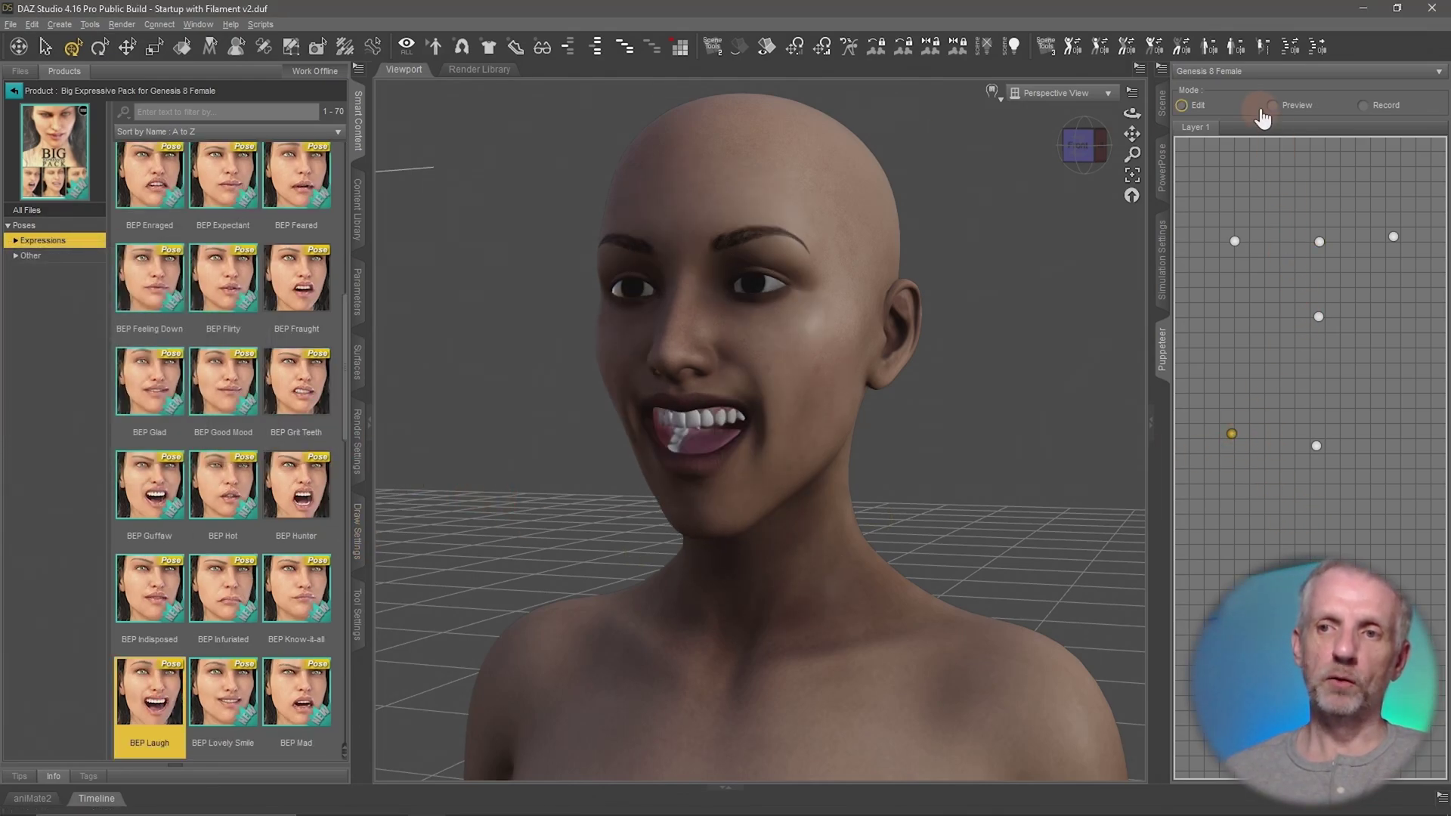
click(1319, 316)
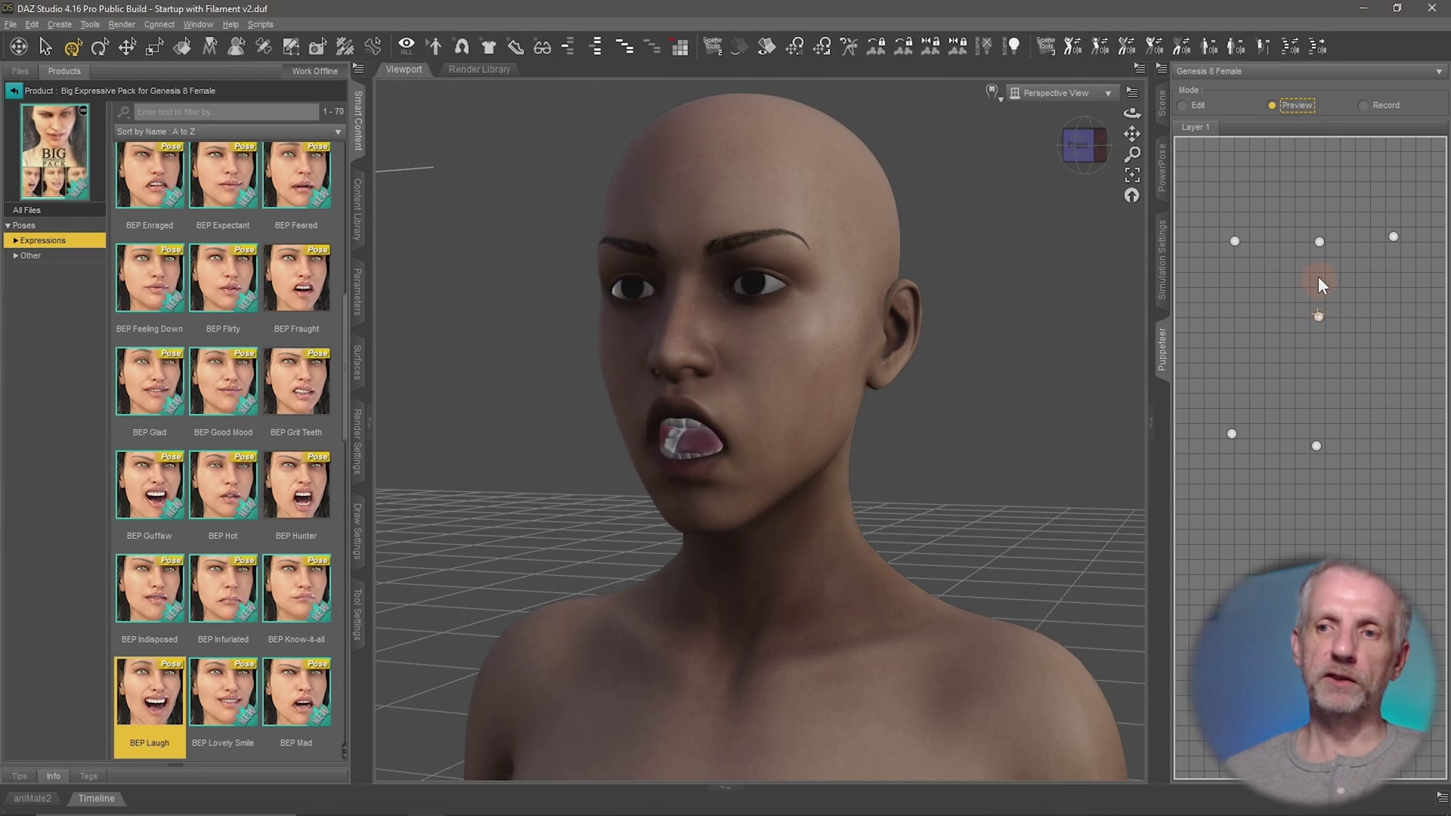
drag(1316, 242, 1337, 374)
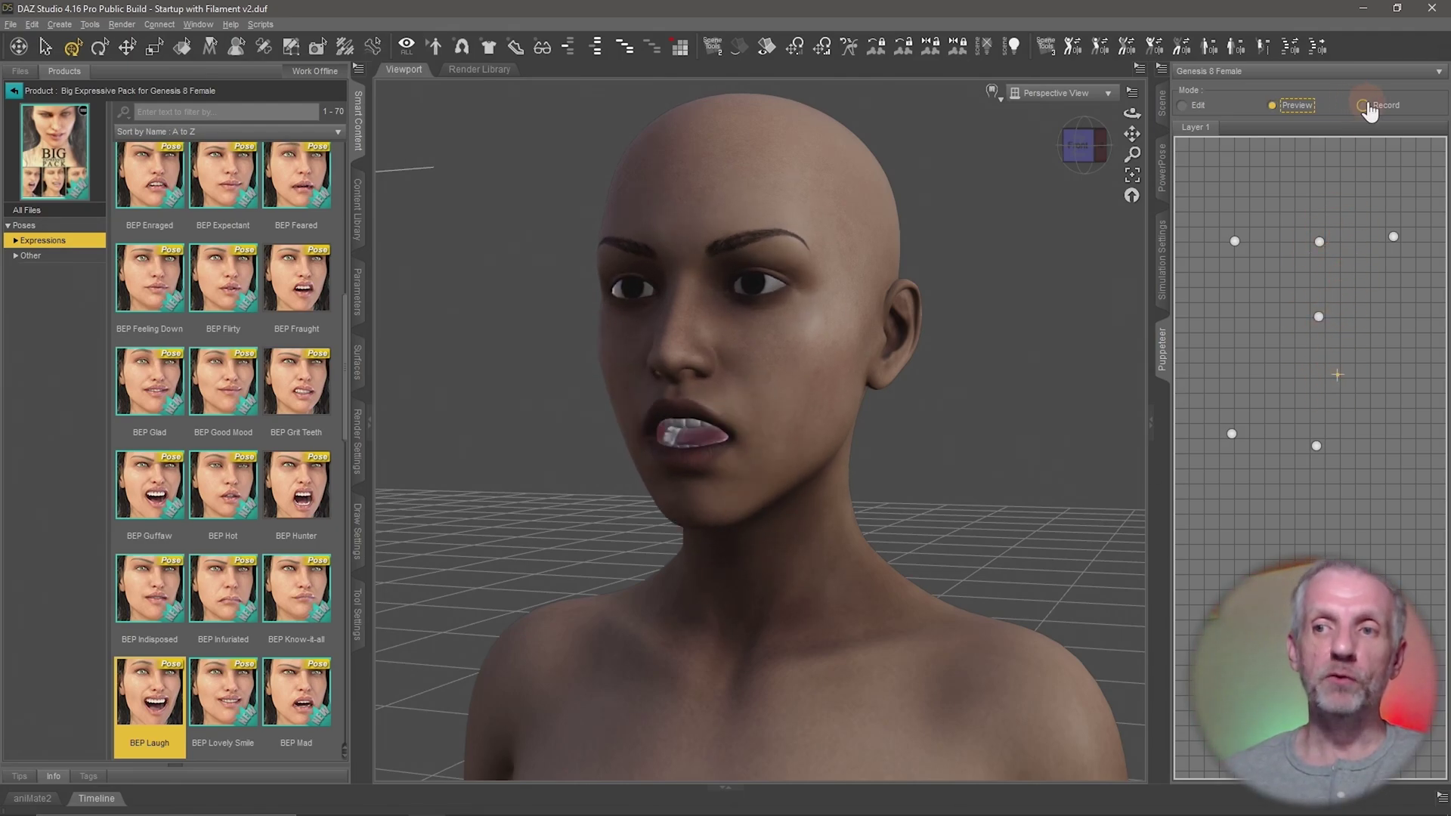